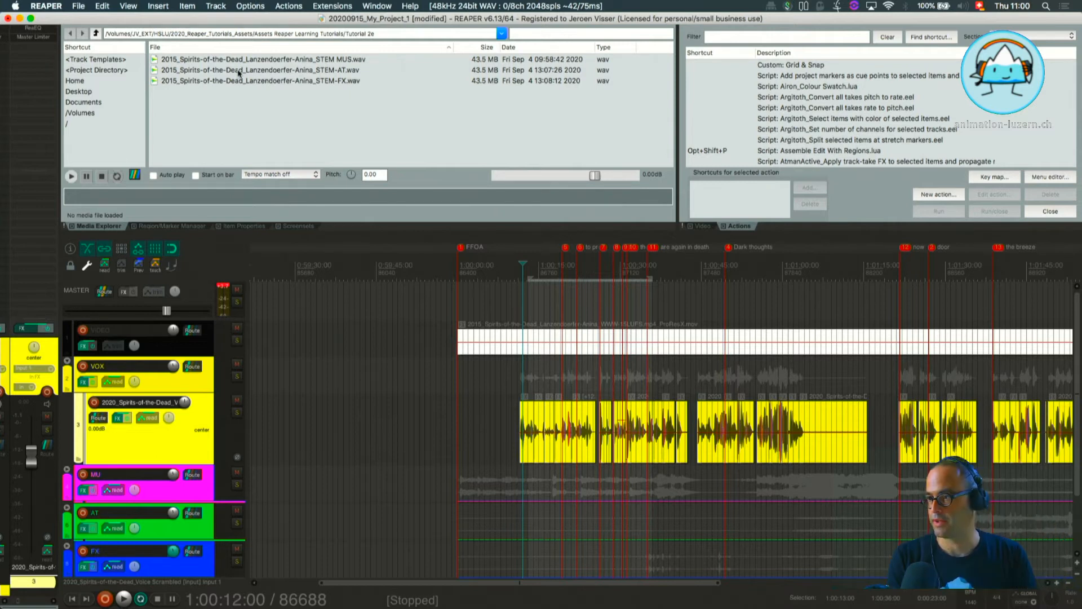
# Play the project from 1:00:13:00 to hear the voice with the music, and stop playback.
pyautogui.press('super+Tab')
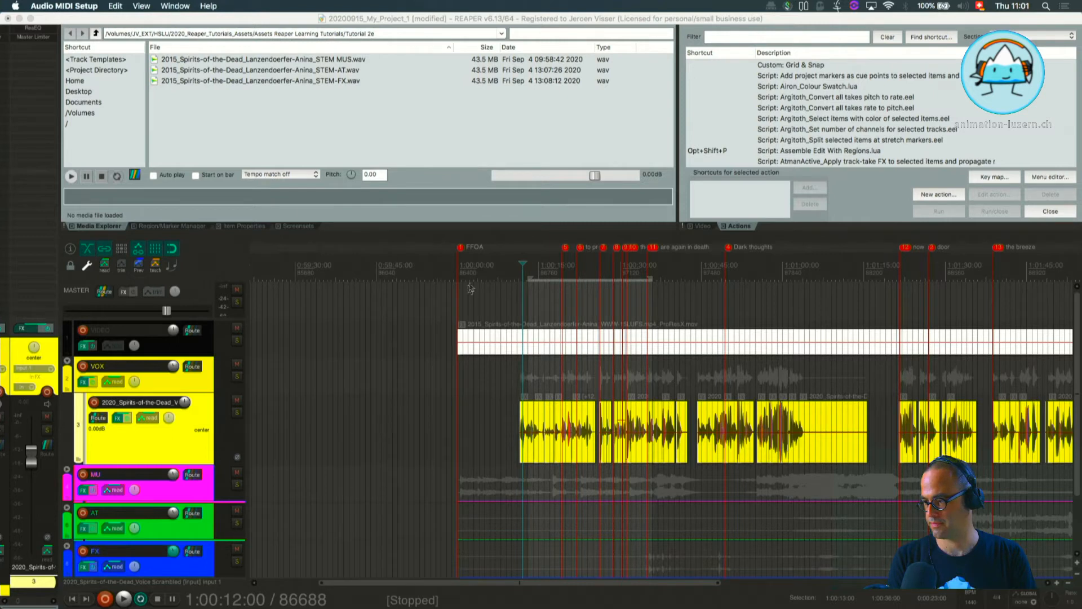
pyautogui.click(529, 277)
pyautogui.press('space')
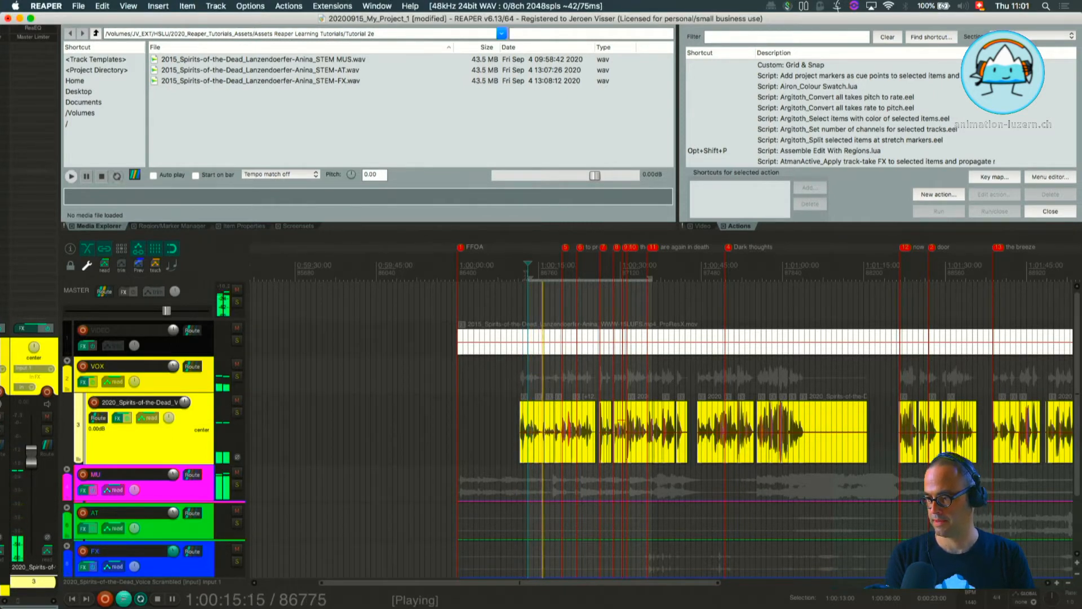
pyautogui.press('space')
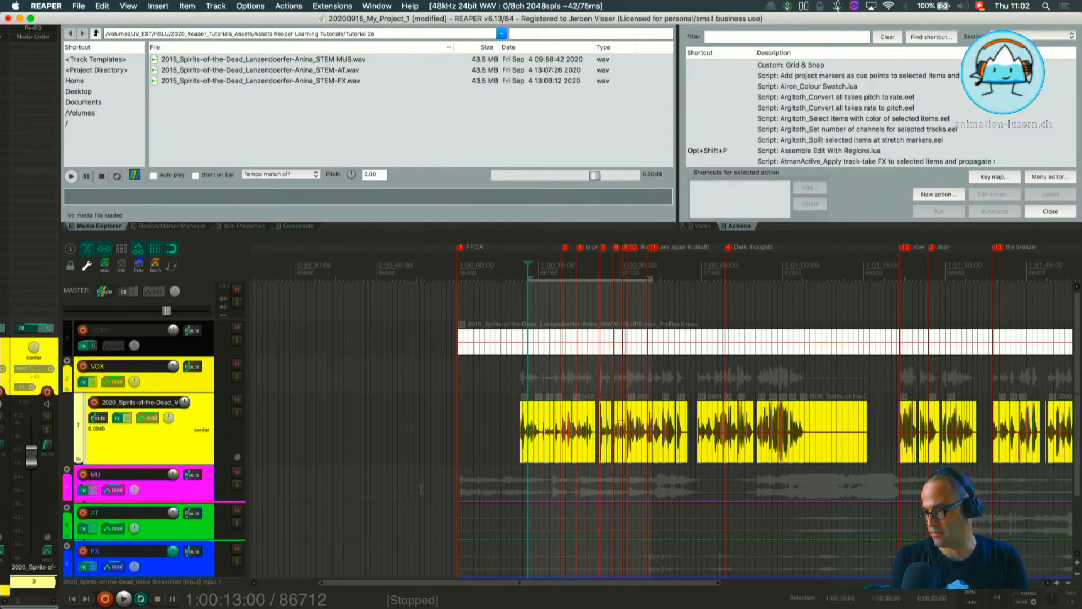
# Insert a new track directly below the VIDEO track.
pyautogui.scroll(5, 610, 433)
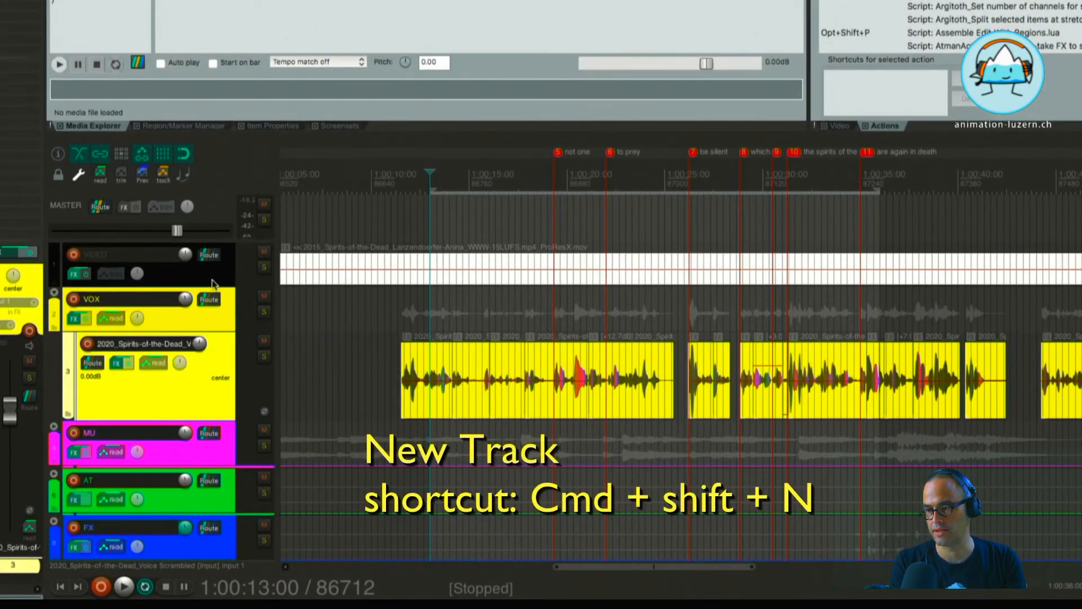
pyautogui.click(211, 283)
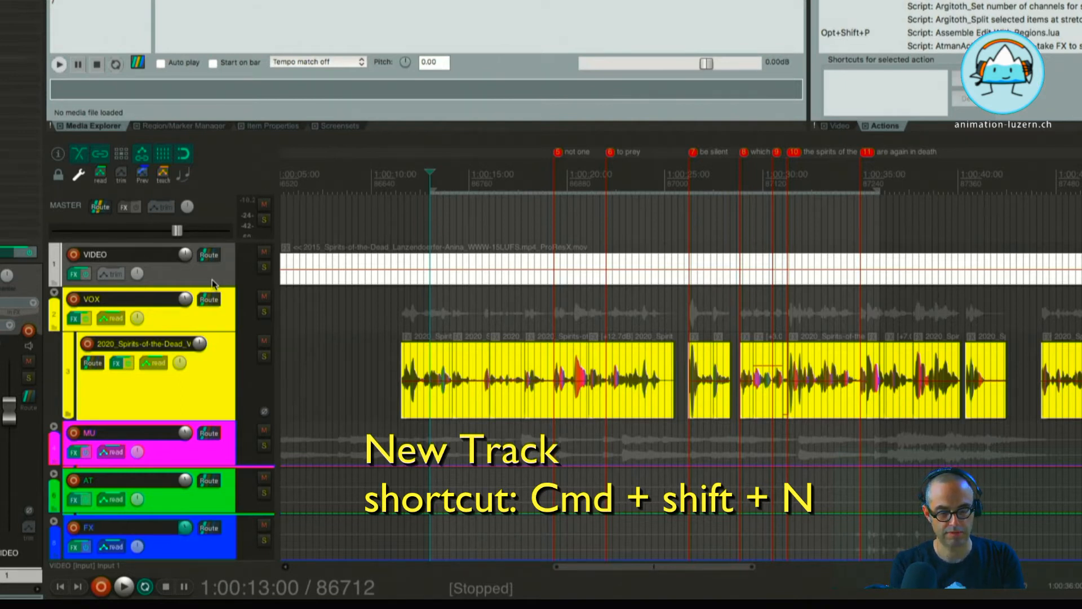
pyautogui.press('super+shift+n')
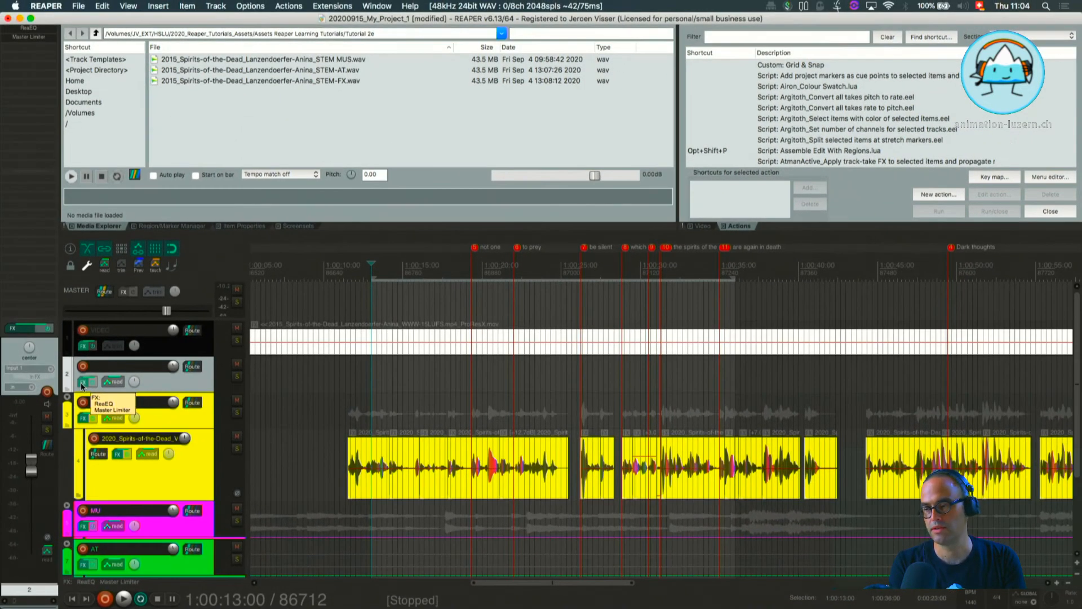
# Open the new track's FX chain and remove the Master Limiter and ReaEQ effects from it.
pyautogui.click(80, 383)
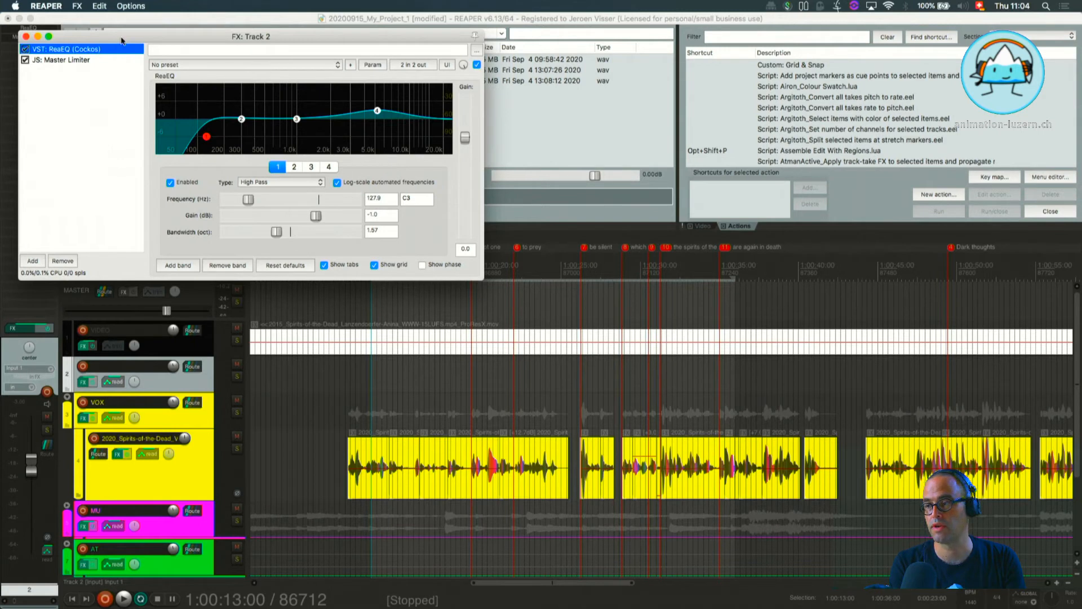
pyautogui.moveTo(122, 41); pyautogui.dragTo(208, 78)
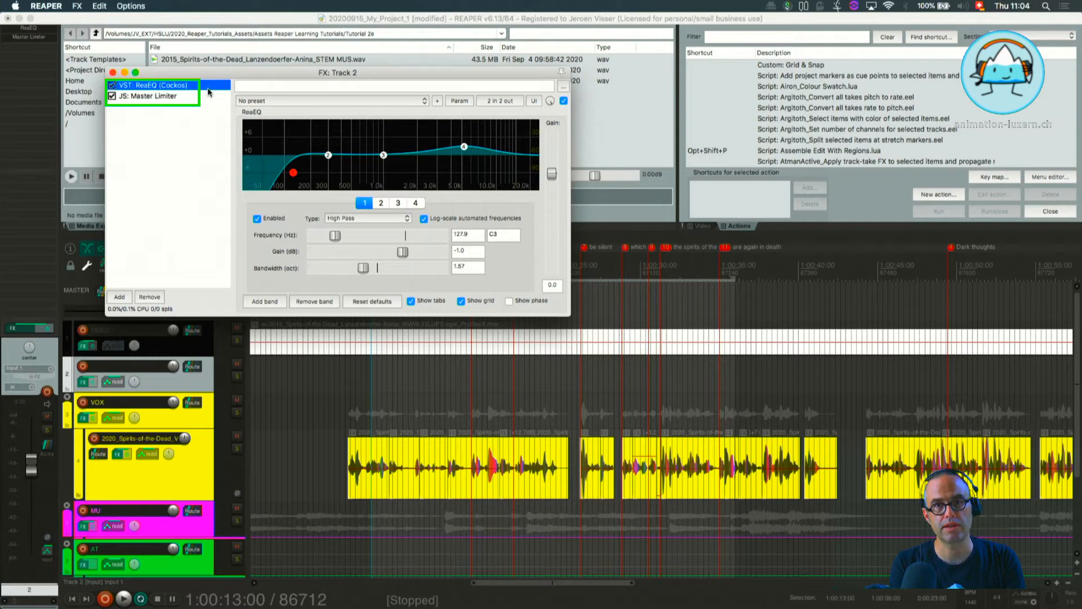
pyautogui.click(204, 96)
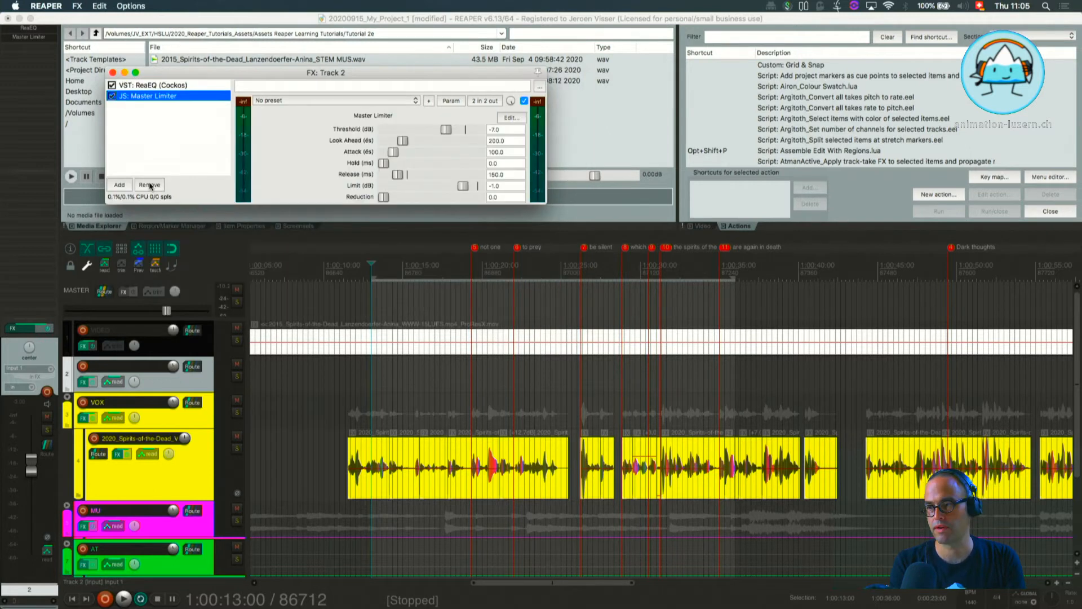
pyautogui.click(150, 184)
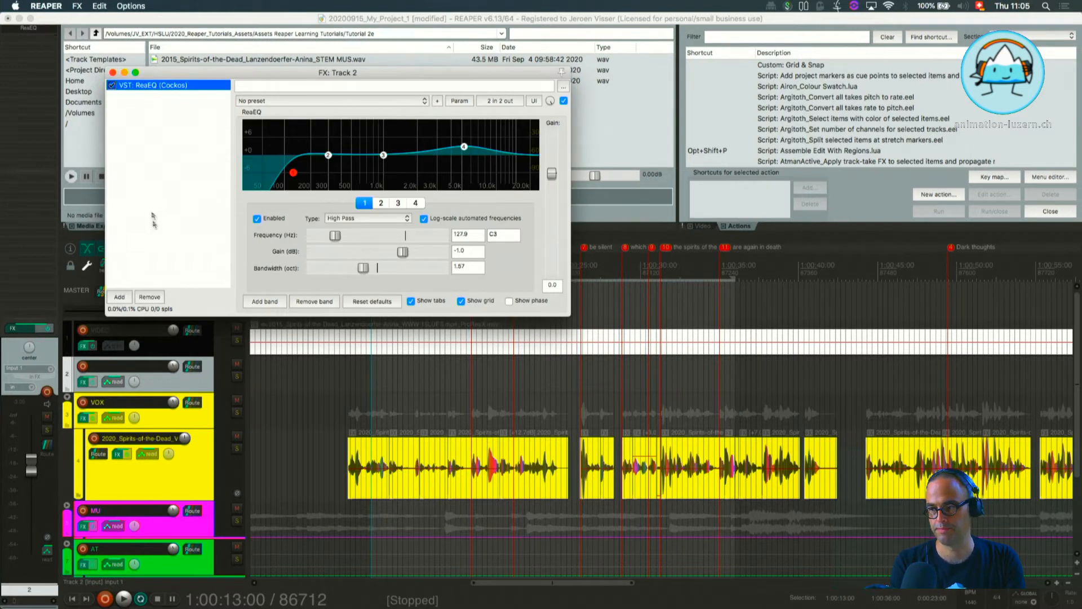
pyautogui.click(149, 296)
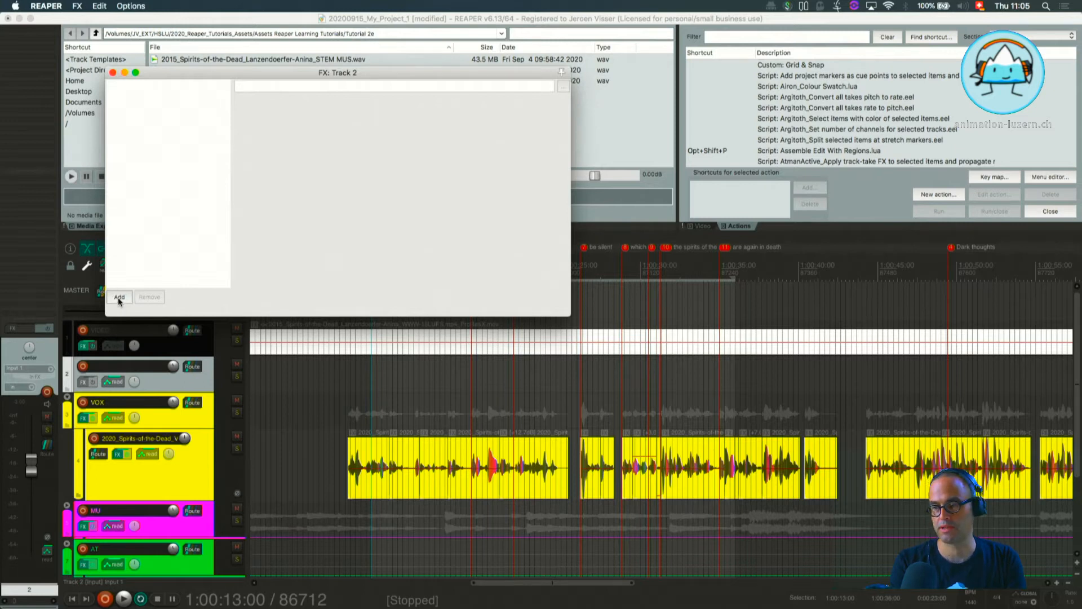
# Find plugins matching "reav" and add VST: ReaVerbate (Cockos) to the new track's FX chain.
pyautogui.click(118, 299)
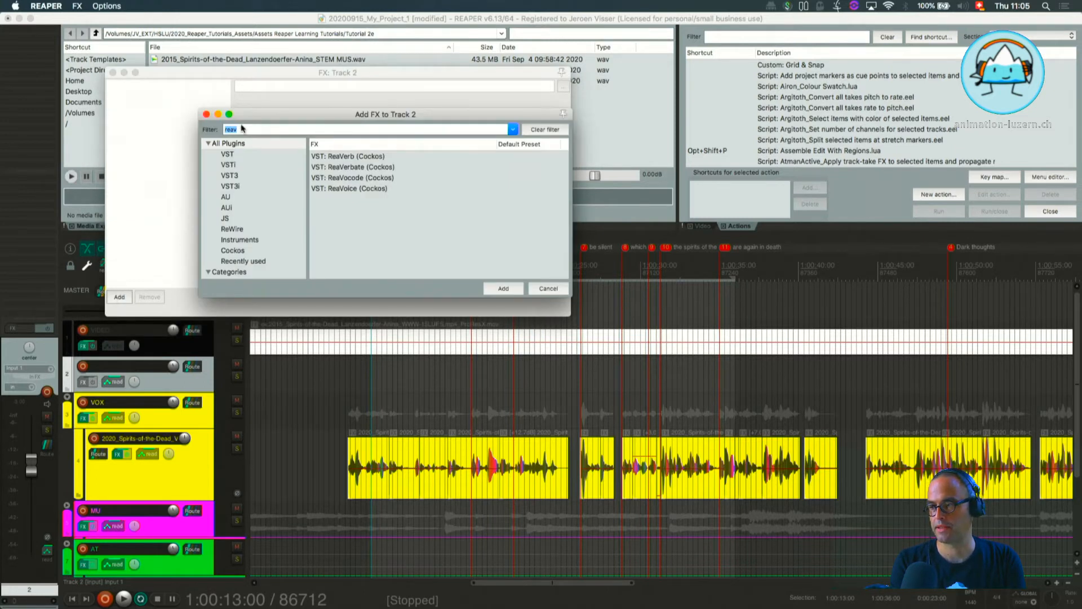
pyautogui.moveTo(272, 115); pyautogui.dragTo(316, 106)
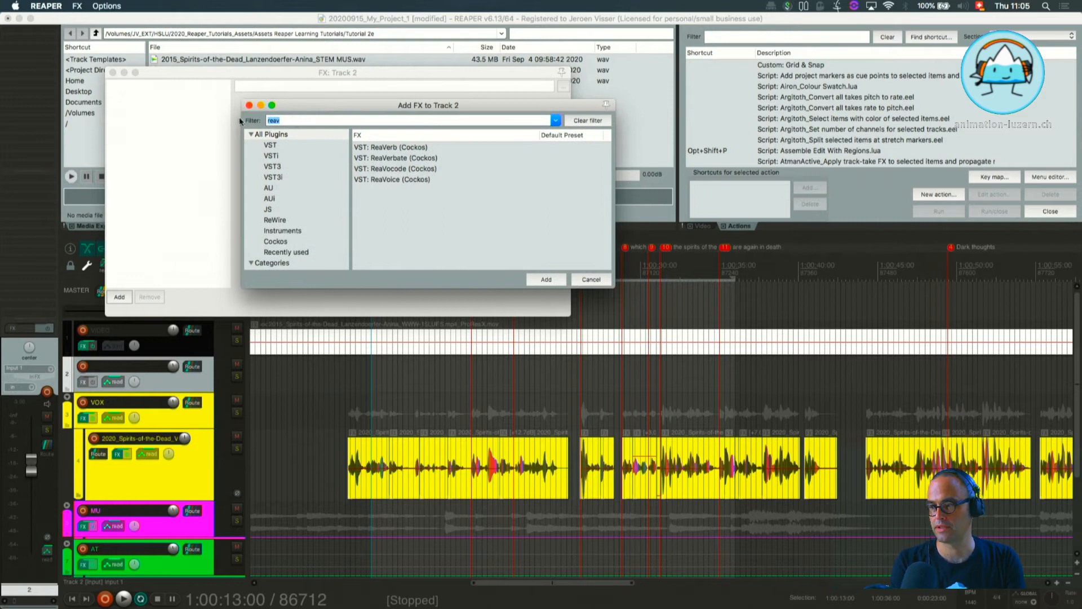
pyautogui.press('BackSpace')
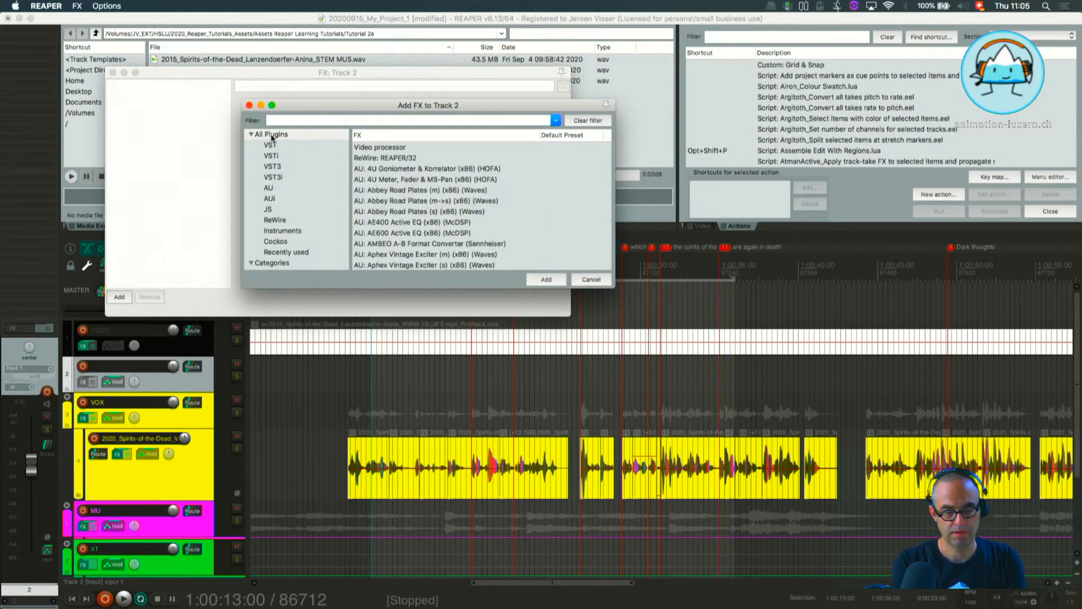
pyautogui.write('reav')
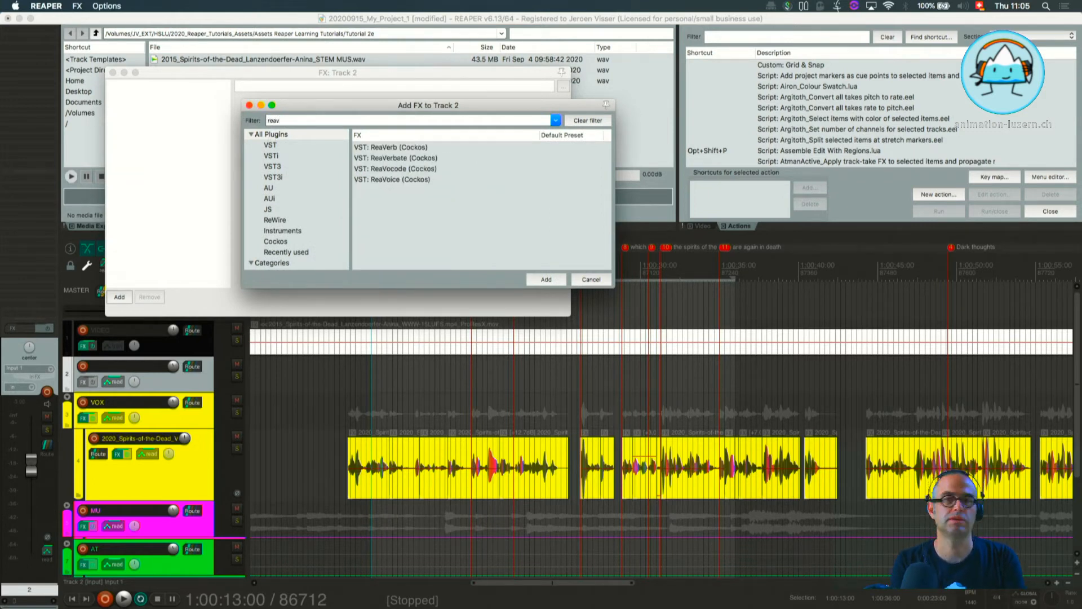
pyautogui.click(393, 159)
pyautogui.click(546, 279)
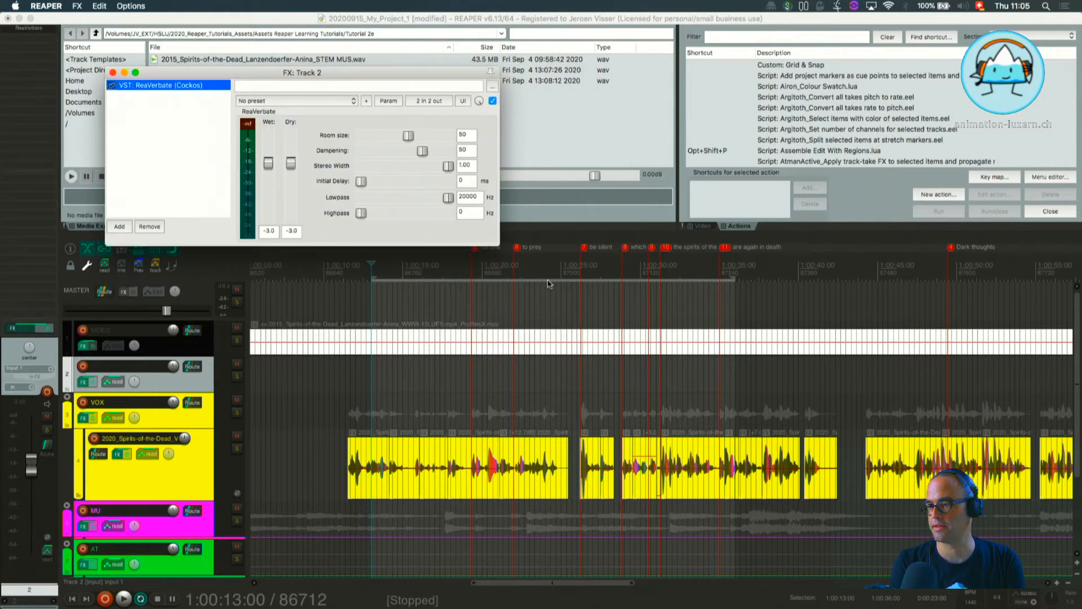
pyautogui.moveTo(330, 69); pyautogui.dragTo(384, 115)
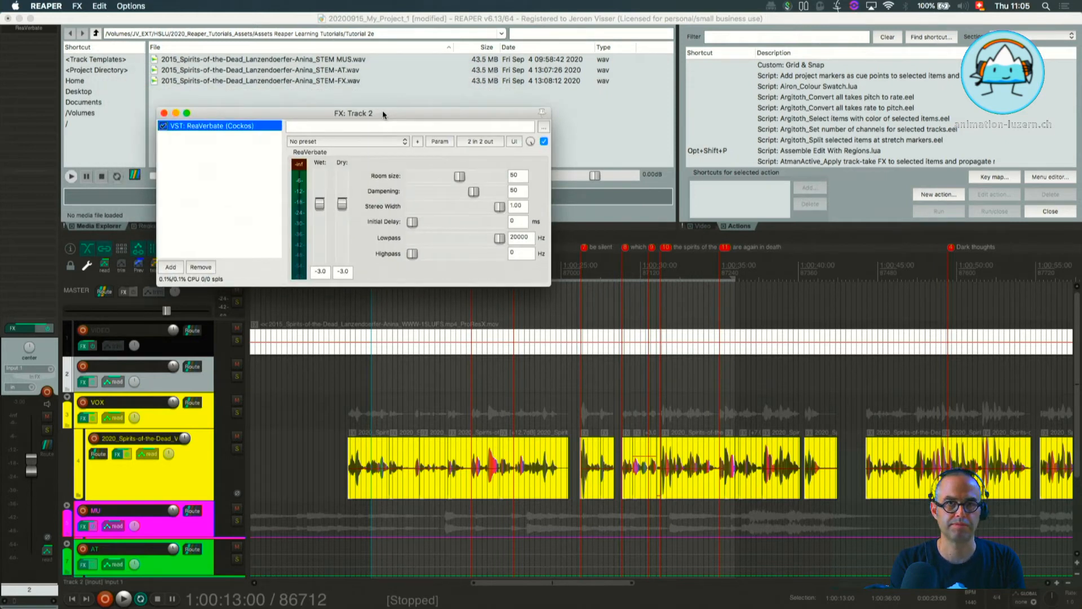
pyautogui.moveTo(375, 113); pyautogui.dragTo(378, 82)
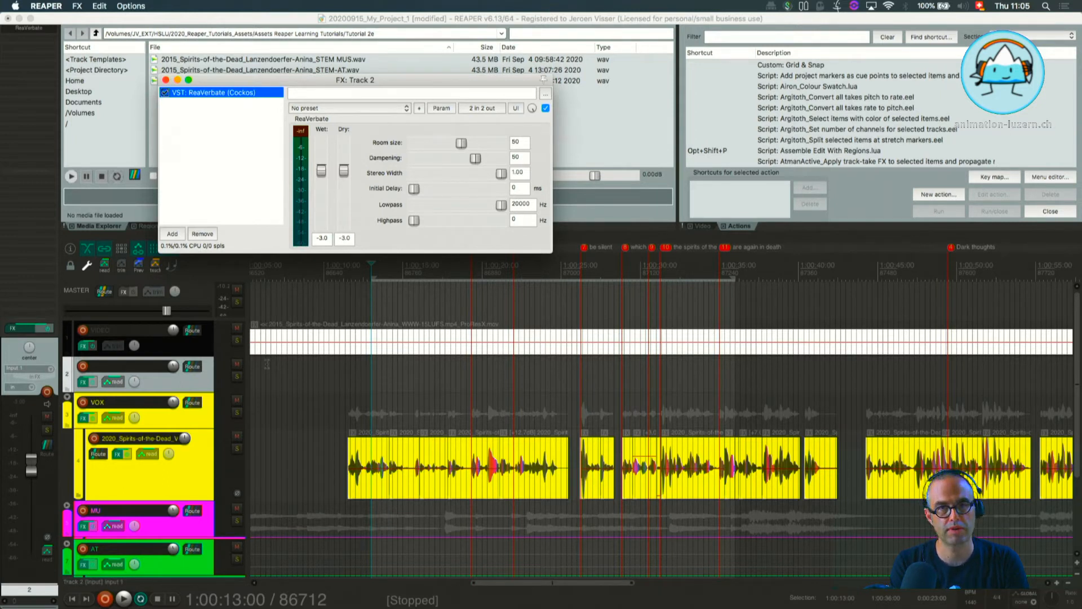
# Name the new track REVERB.
pyautogui.click(100, 369)
pyautogui.doubleClick(99, 369)
pyautogui.write('RE')
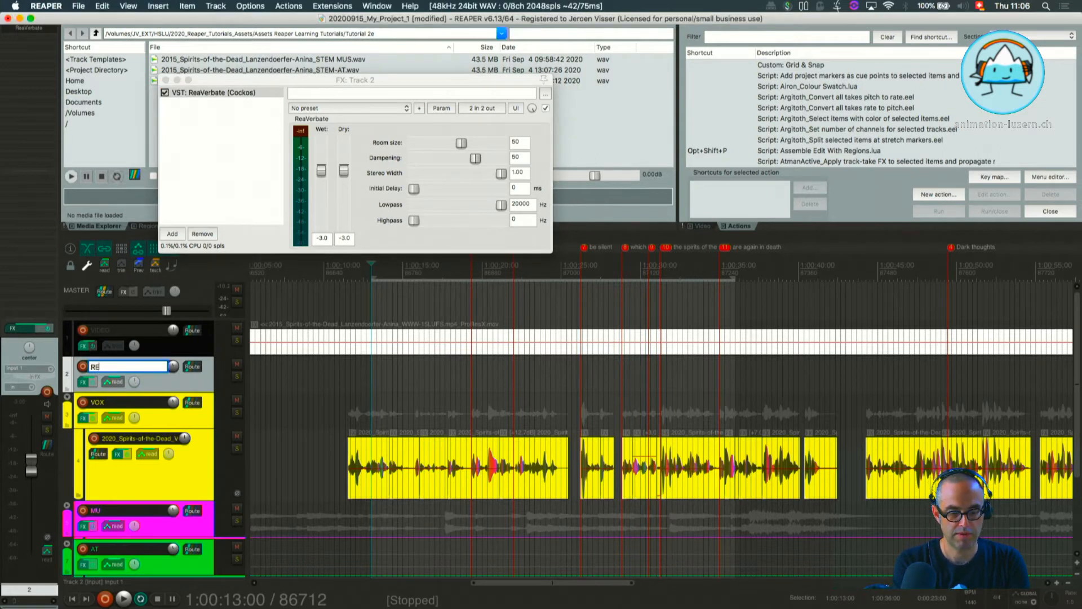
pyautogui.write('VERB')
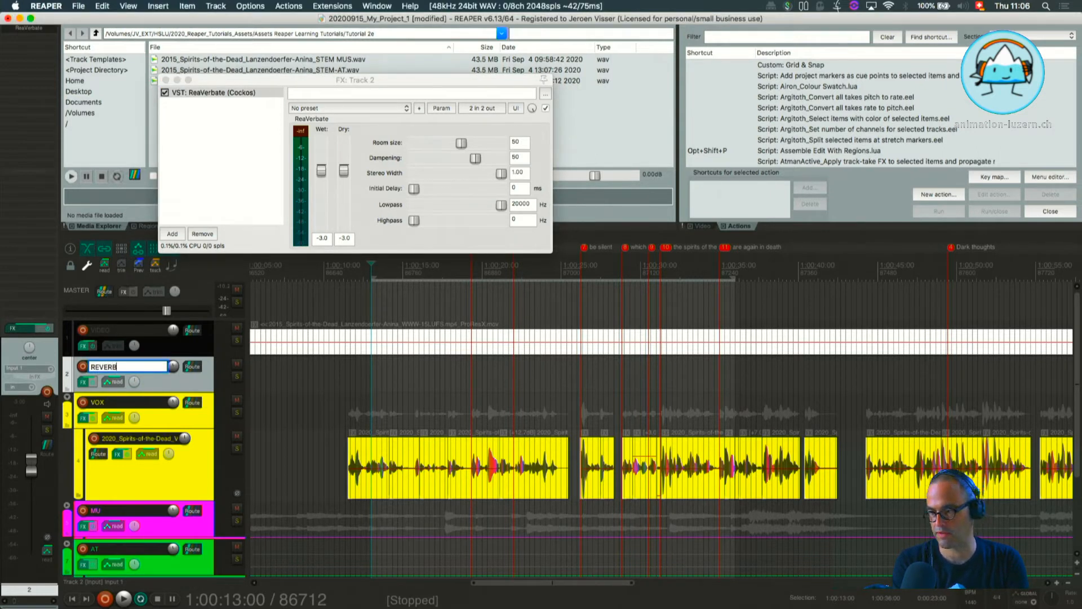
pyautogui.press('Return')
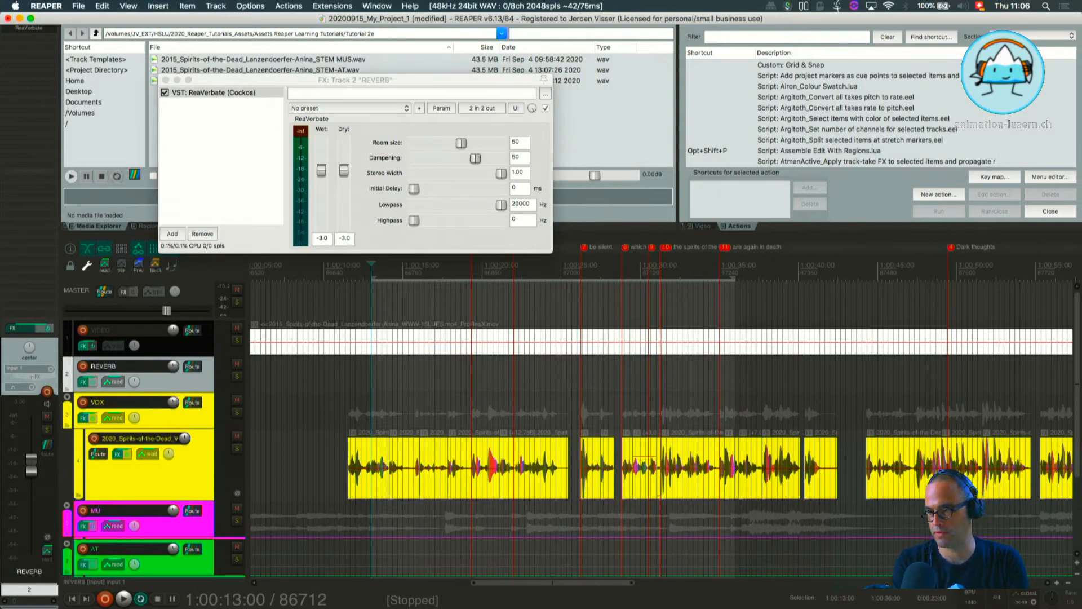
# Set the REVERB track to a custom orange color.
pyautogui.rightClick(159, 390)
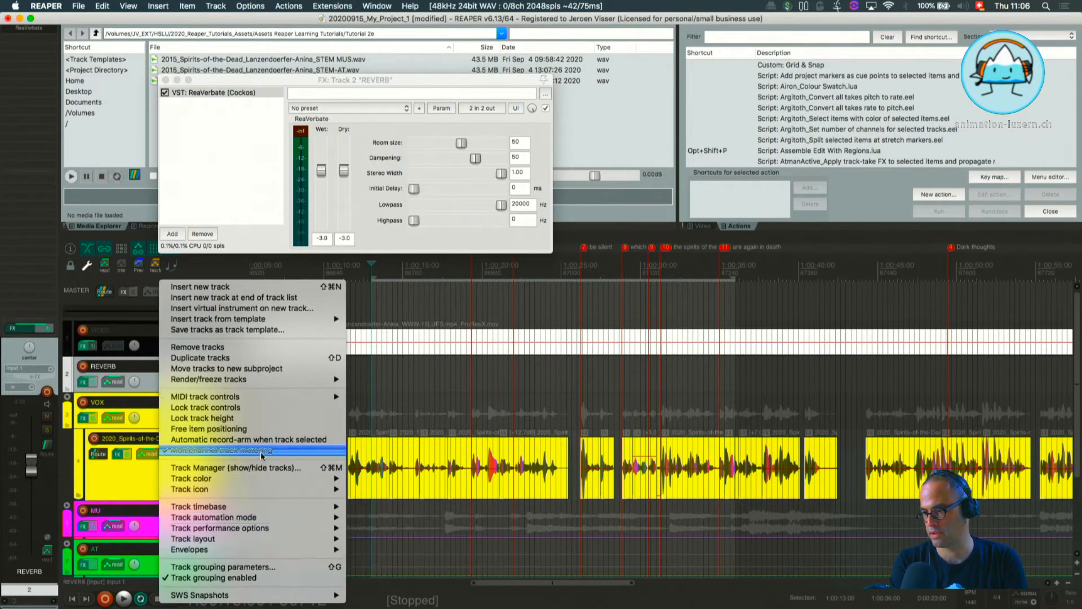
pyautogui.moveTo(251, 478)
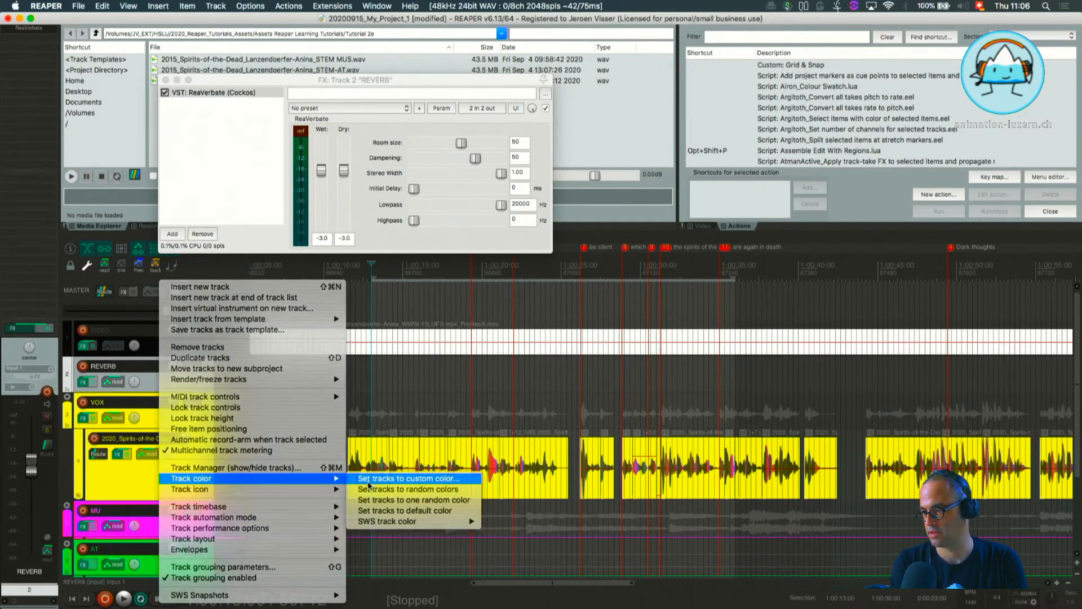
pyautogui.click(394, 478)
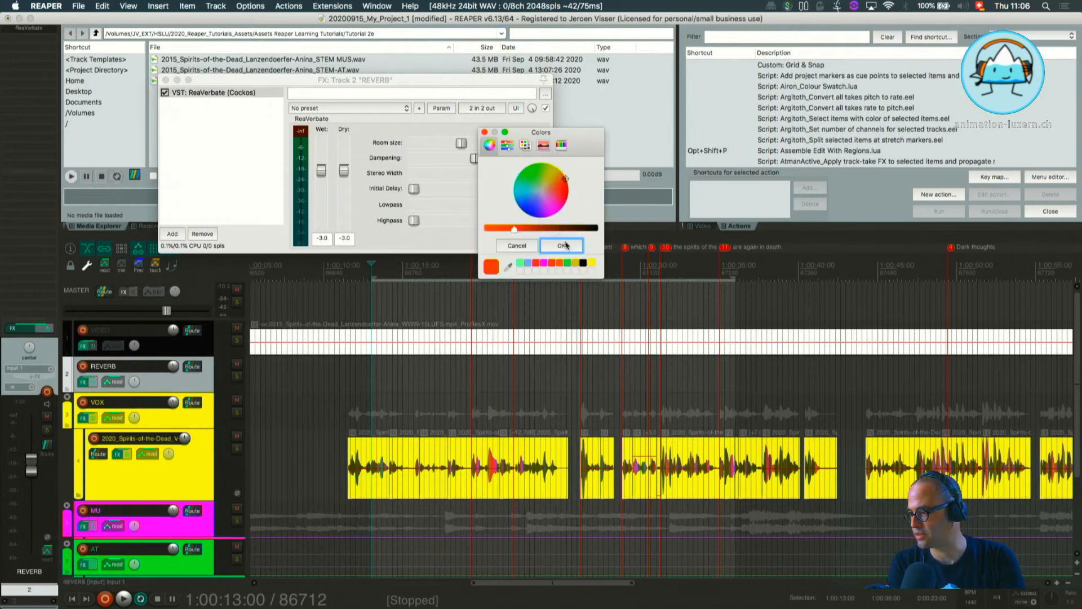
pyautogui.click(561, 263)
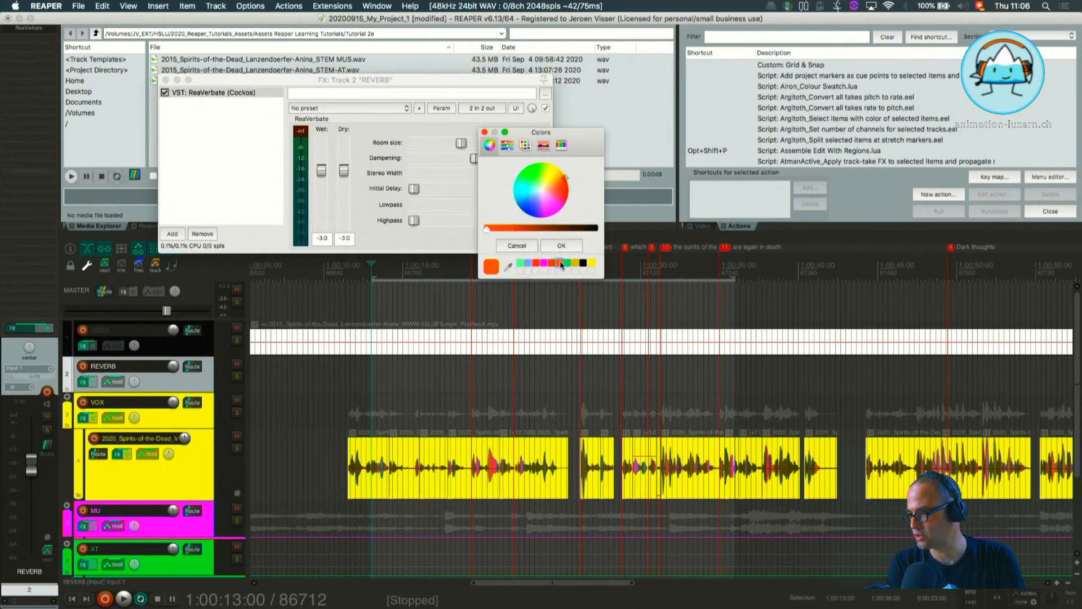
pyautogui.click(561, 245)
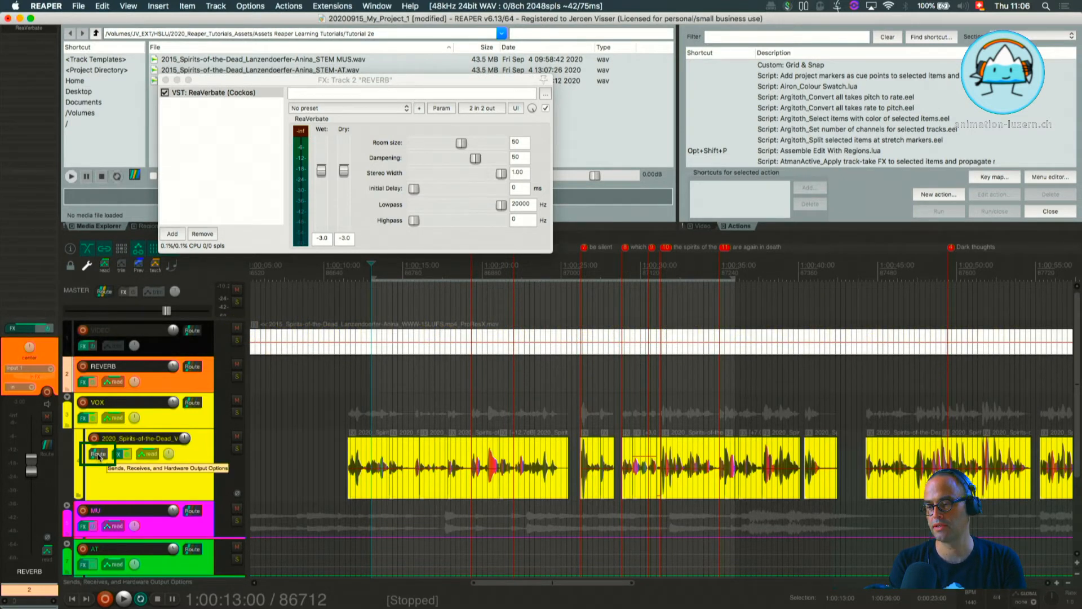
# Create a send from the 2020_Spirits-of-the-Dead_Voice track to the REVERB track.
pyautogui.moveTo(100, 456); pyautogui.dragTo(195, 333)
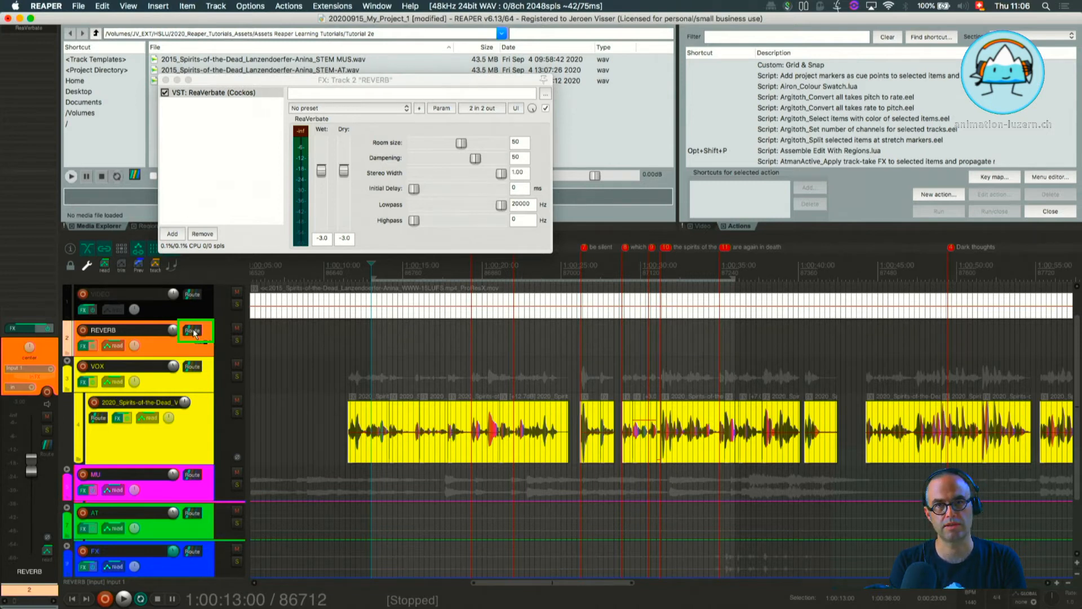
pyautogui.moveTo(194, 332); pyautogui.dragTo(194, 333)
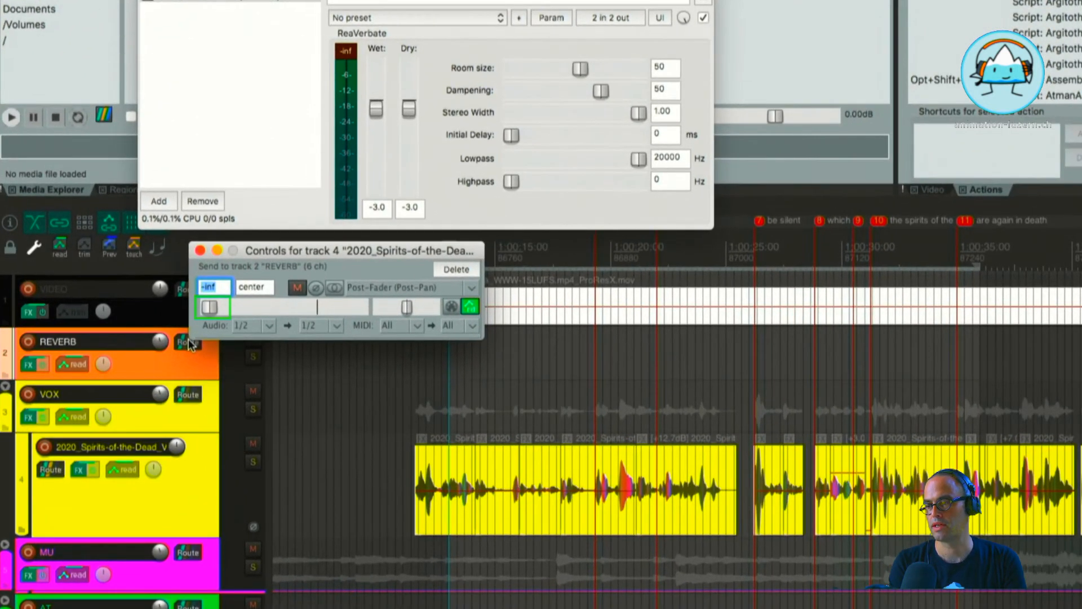
# Try the voice track's REVERB send level at 0 dB twice, pulling it back to -inf each time.
pyautogui.doubleClick(210, 307)
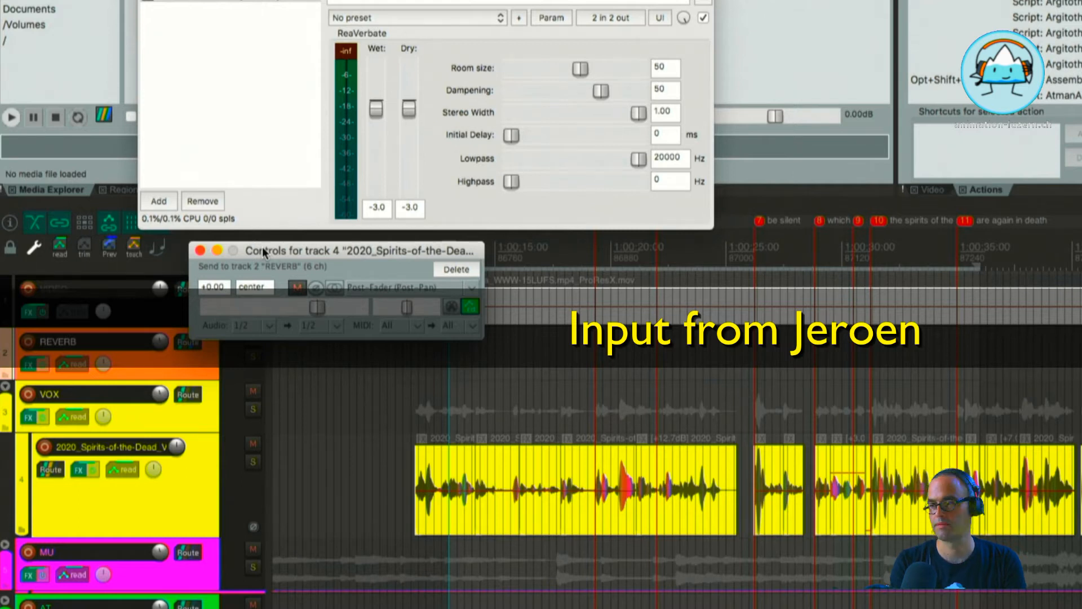
pyautogui.moveTo(317, 307); pyautogui.dragTo(149, 300)
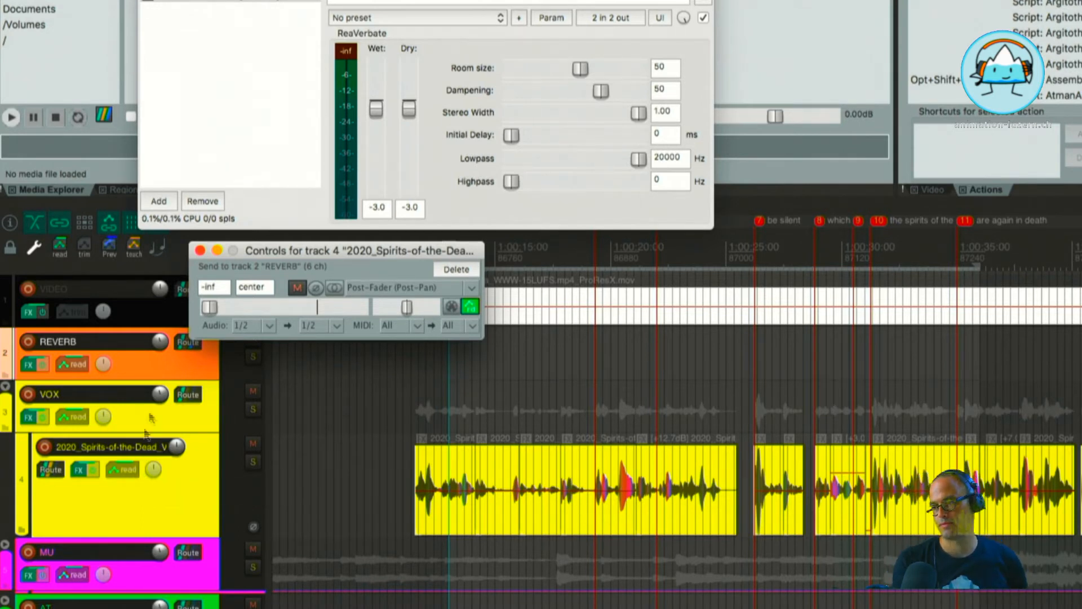
pyautogui.doubleClick(215, 309)
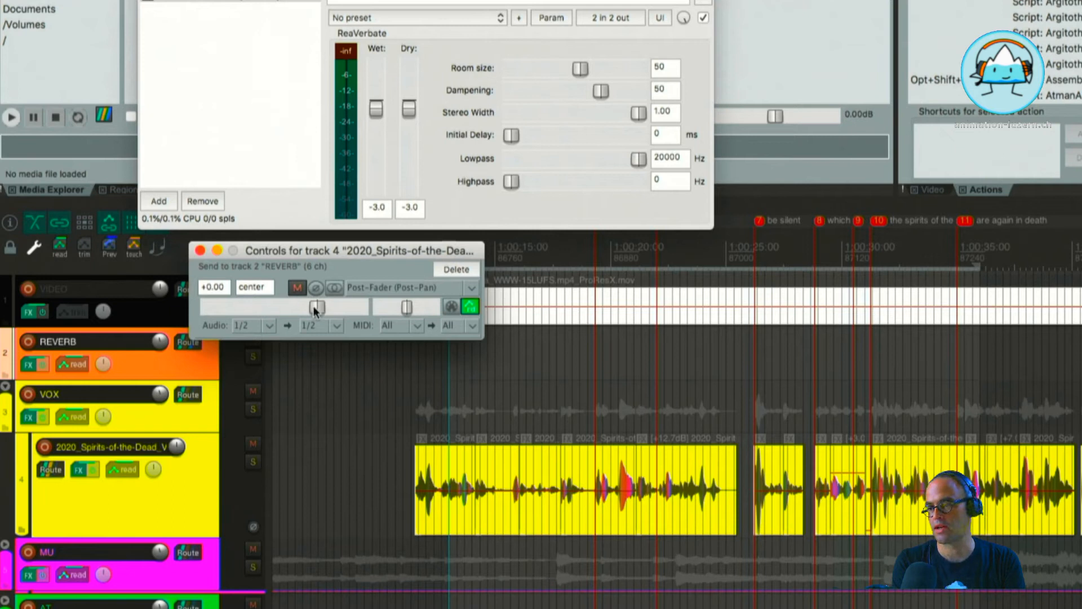
pyautogui.moveTo(315, 311); pyautogui.dragTo(186, 304)
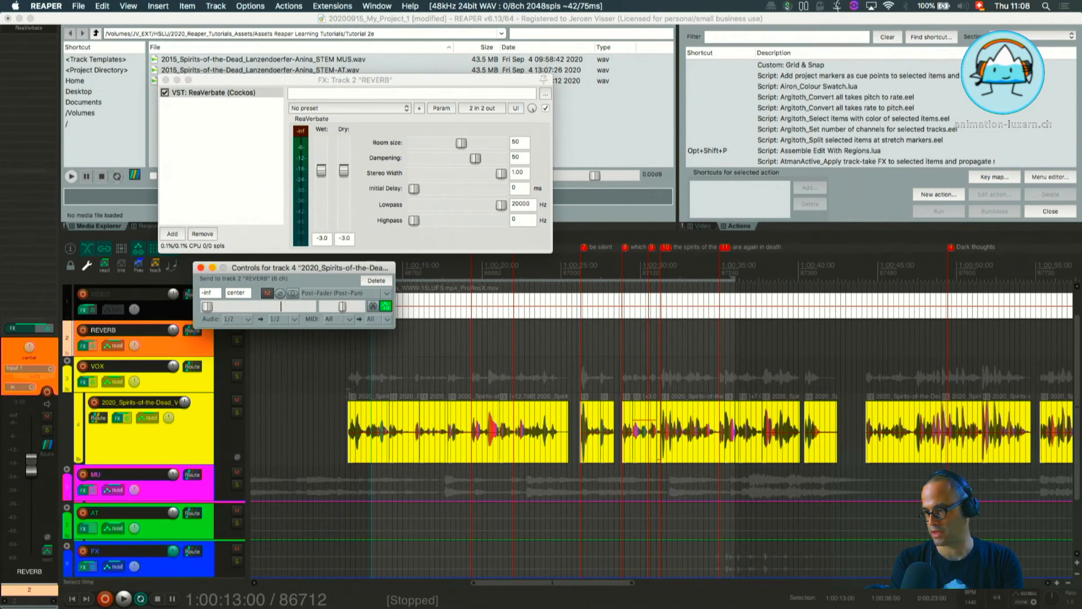
# Make a time selection spanning the first group of voice items on the timeline.
pyautogui.click(348, 389)
pyautogui.moveTo(349, 395); pyautogui.dragTo(563, 418)
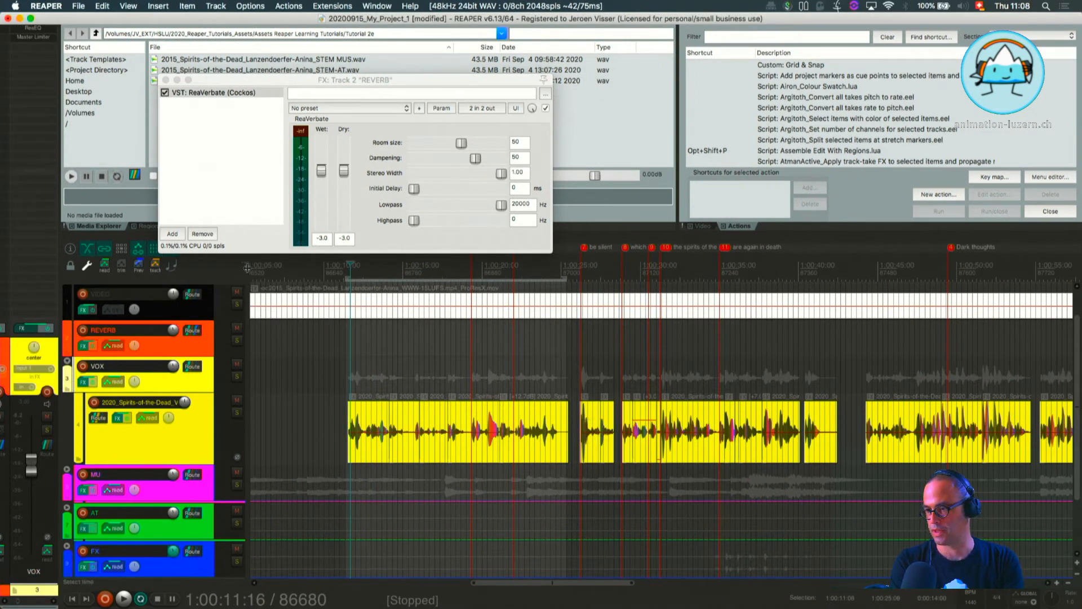
# Play the time selection and raise the voice track's send level to REVERB to -0.19 dB.
pyautogui.click(192, 330)
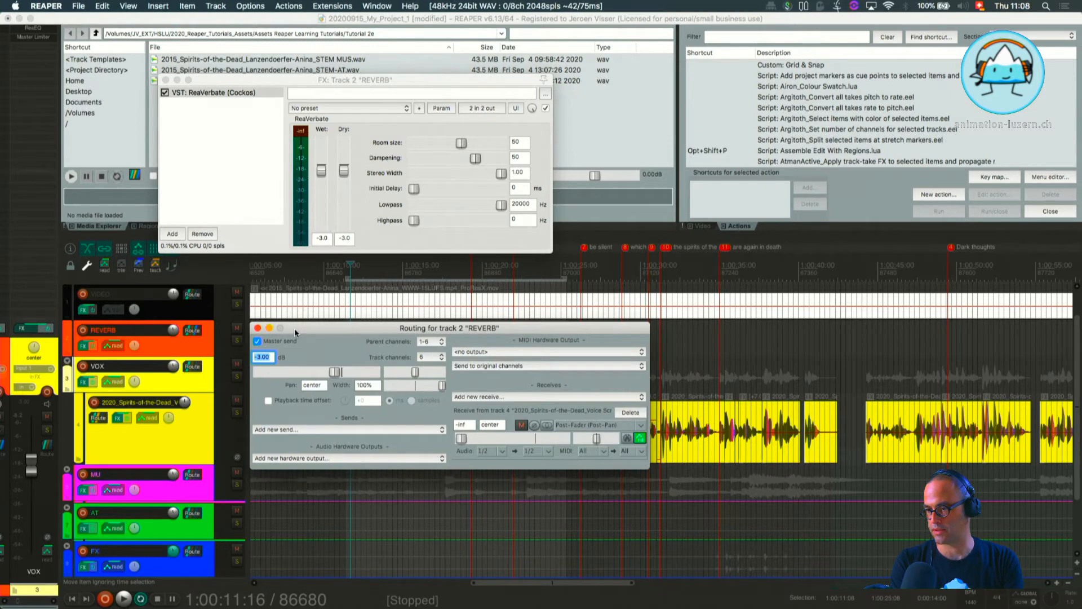
pyautogui.click(258, 329)
pyautogui.click(98, 418)
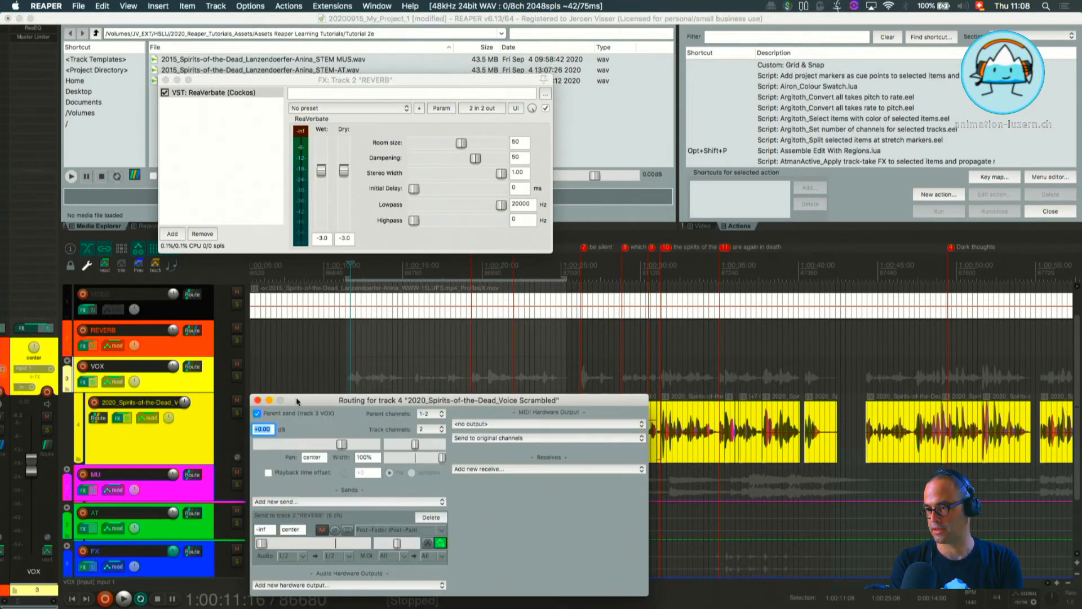
pyautogui.moveTo(330, 397); pyautogui.dragTo(107, 187)
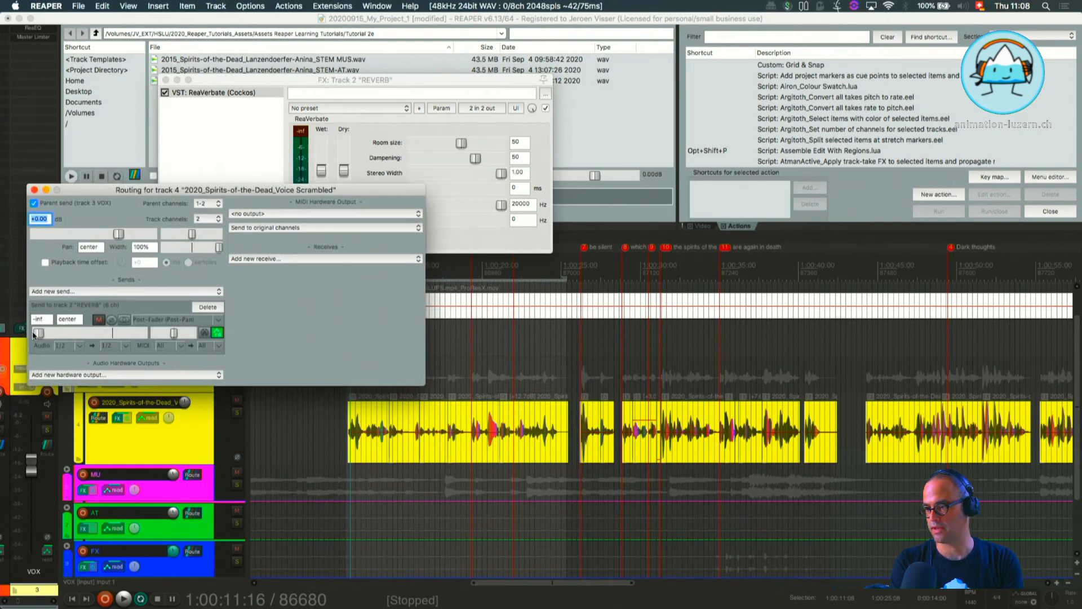
pyautogui.press('space')
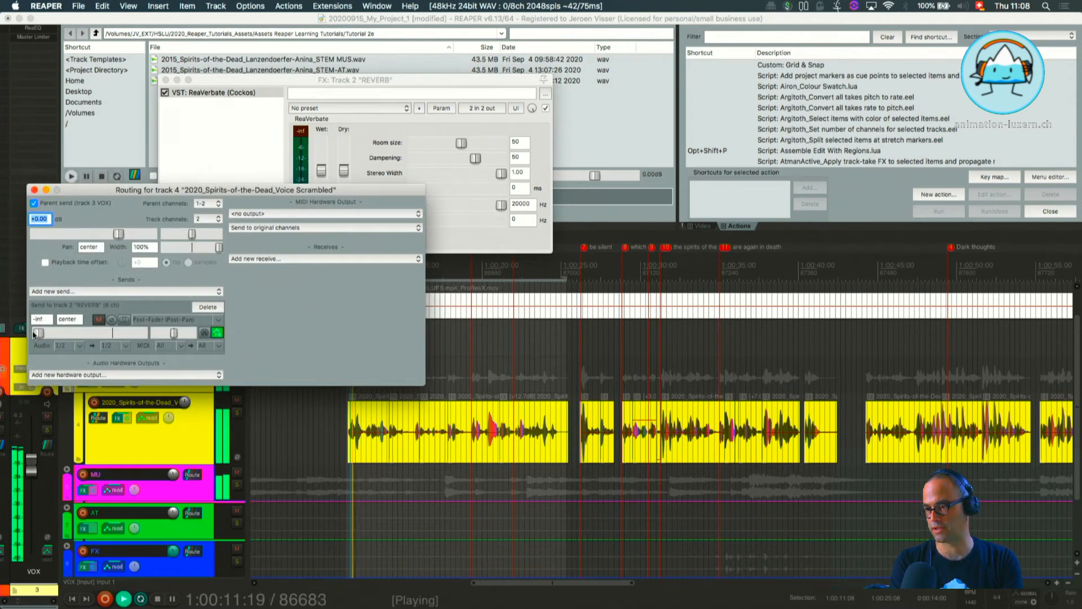
pyautogui.moveTo(185, 191); pyautogui.dragTo(706, 62)
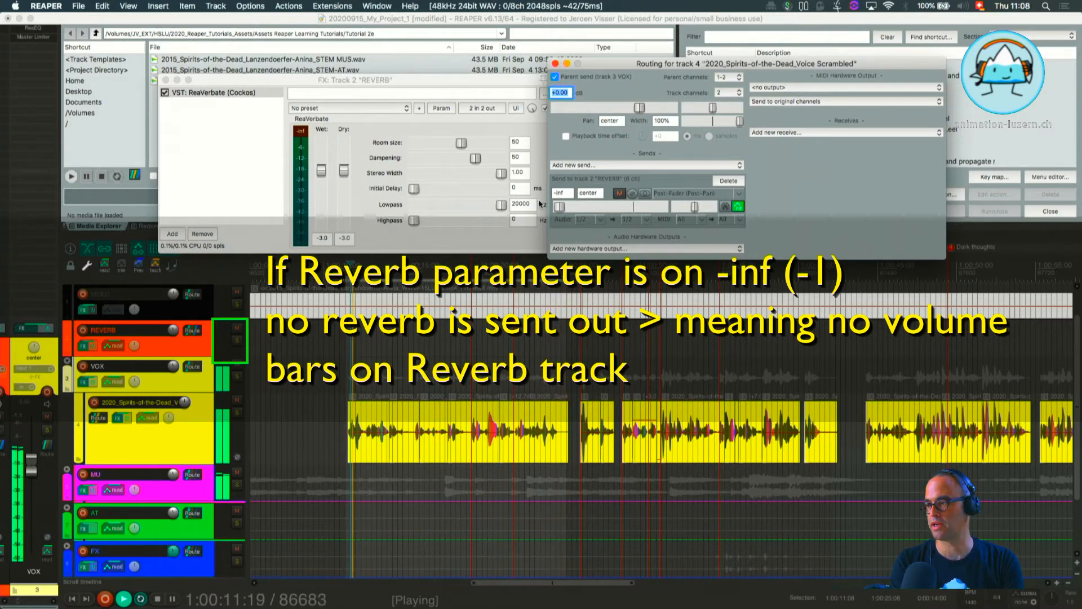
pyautogui.moveTo(560, 206); pyautogui.dragTo(632, 213)
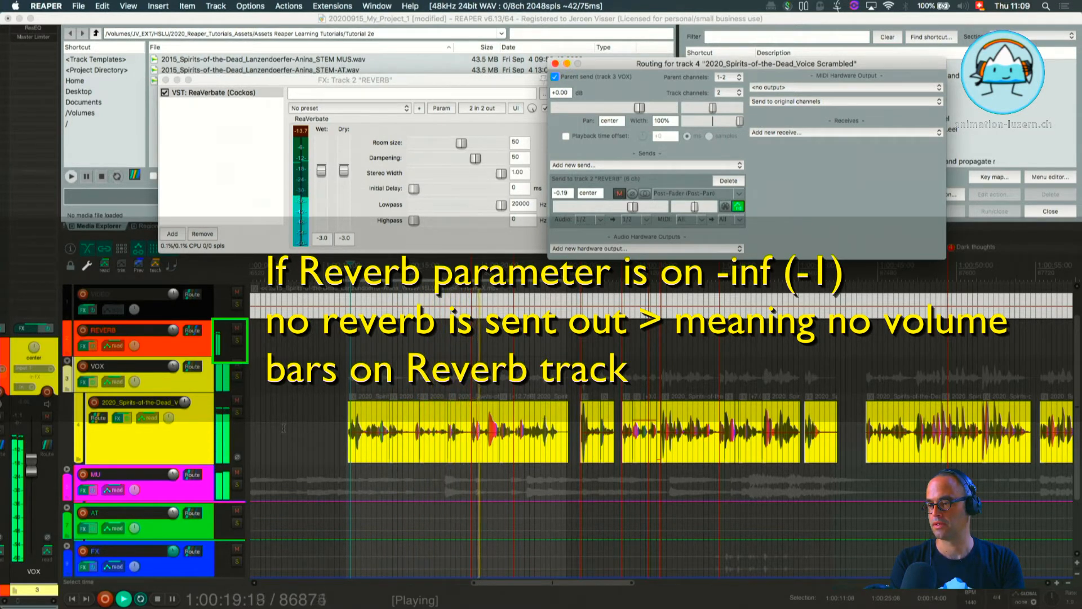
# Mute and unmute the voice track during playback to hear how it affects the REVERB signal, and stop playback.
pyautogui.click(237, 401)
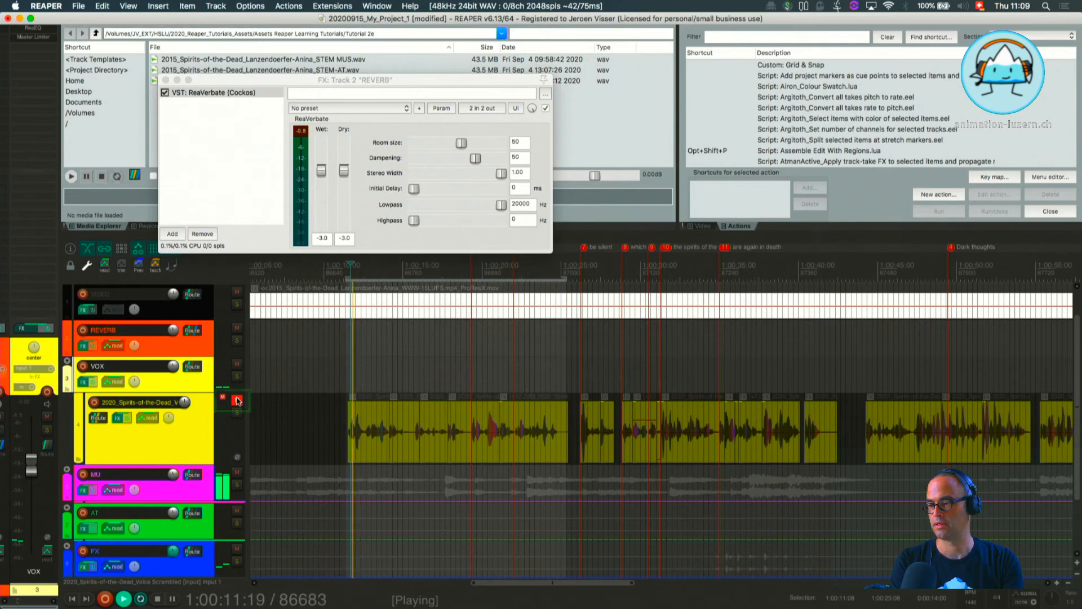
pyautogui.click(237, 401)
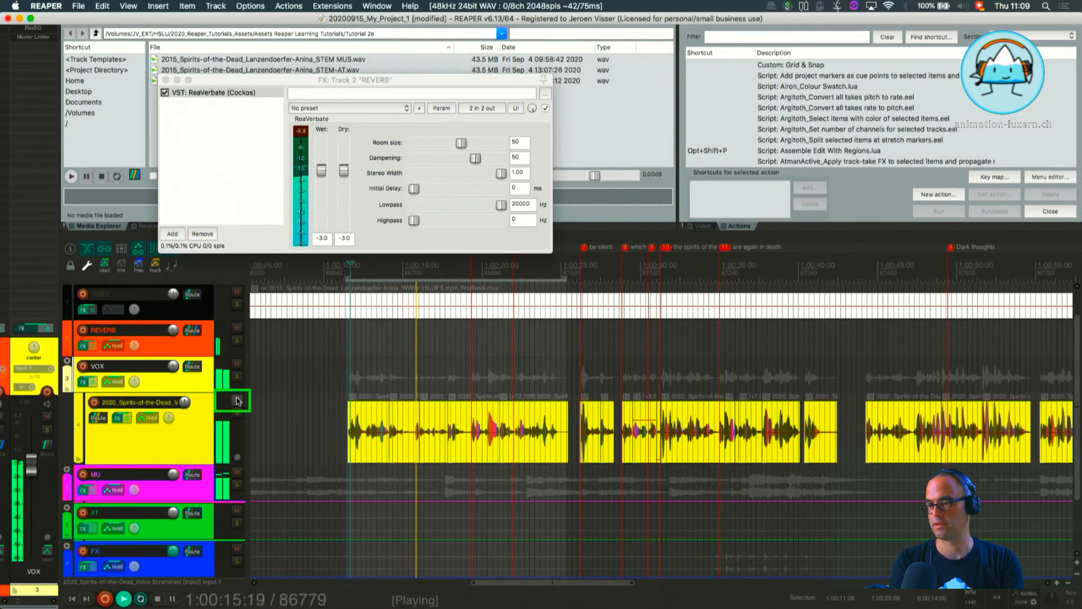
pyautogui.press('space')
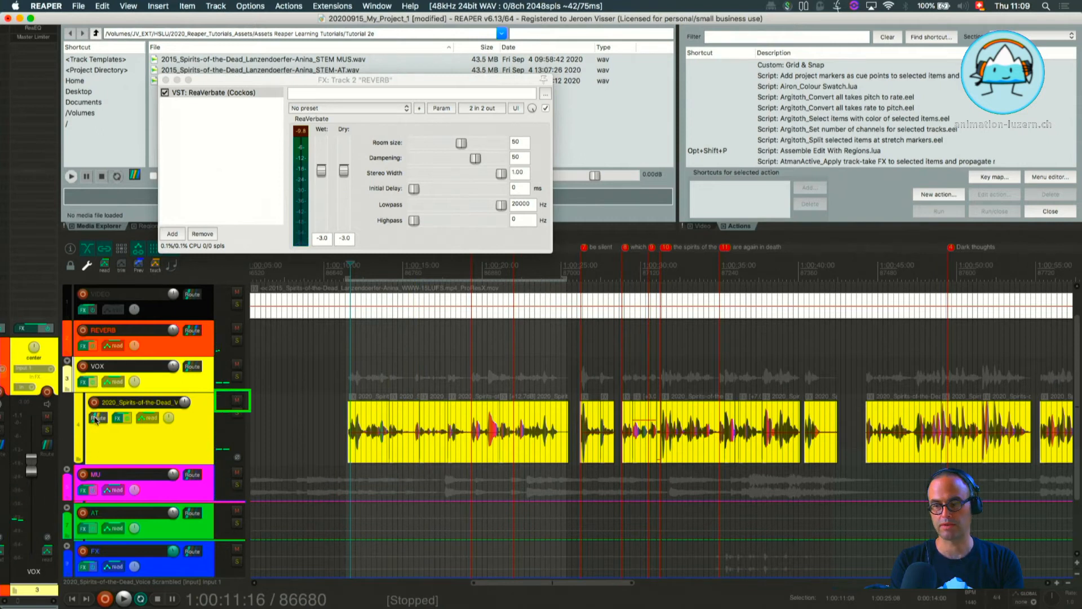
pyautogui.click(98, 418)
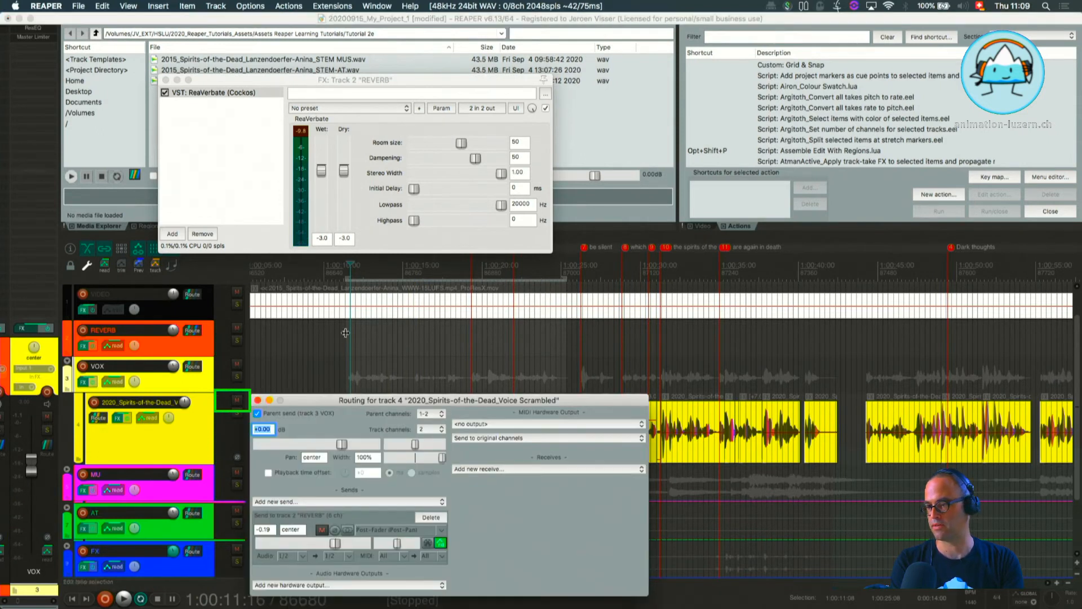
pyautogui.moveTo(340, 404); pyautogui.dragTo(649, 72)
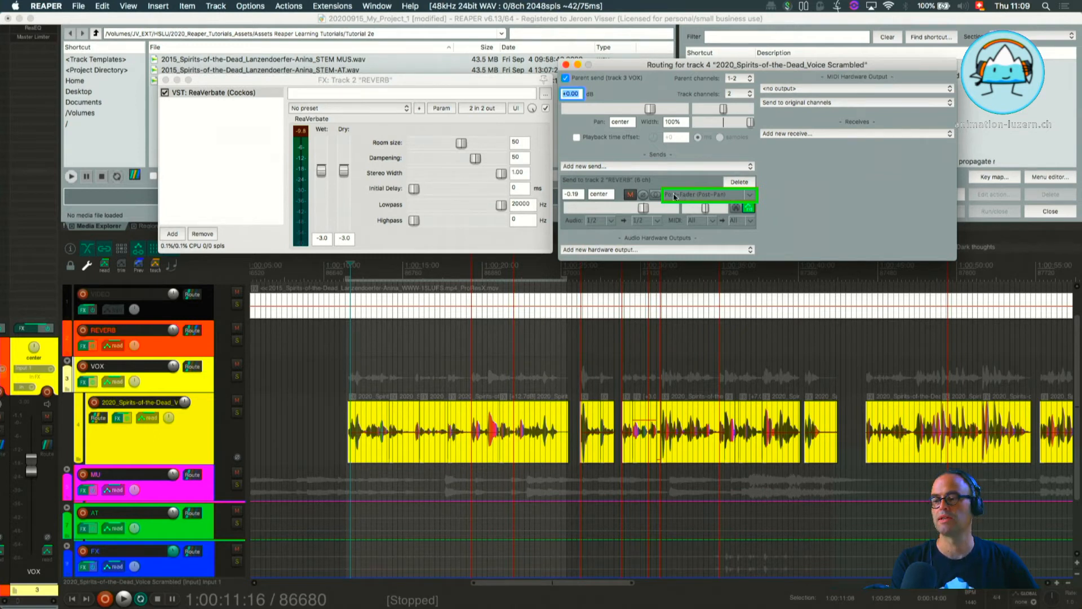
pyautogui.click(238, 401)
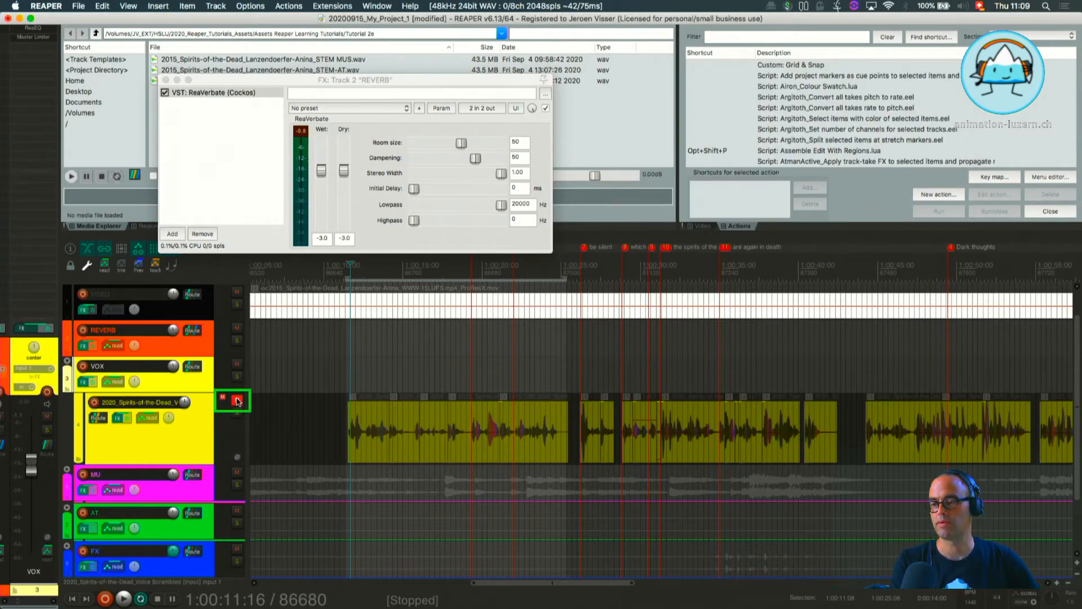
pyautogui.click(237, 402)
# Set the voice track's send to REVERB to Pre-Fader (Post-FX).
pyautogui.click(98, 418)
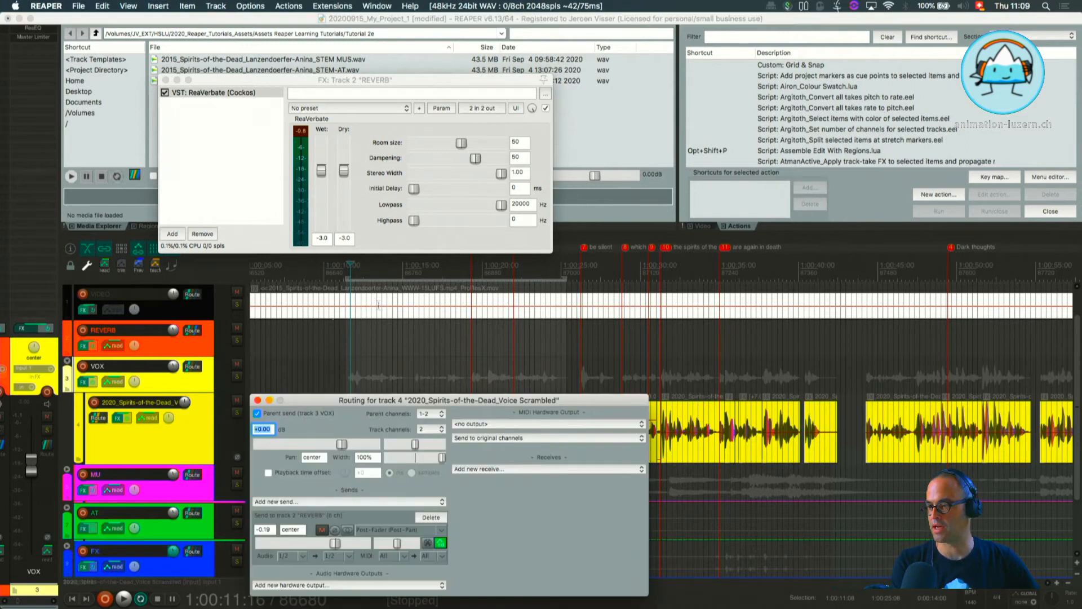
pyautogui.moveTo(333, 400); pyautogui.dragTo(660, 54)
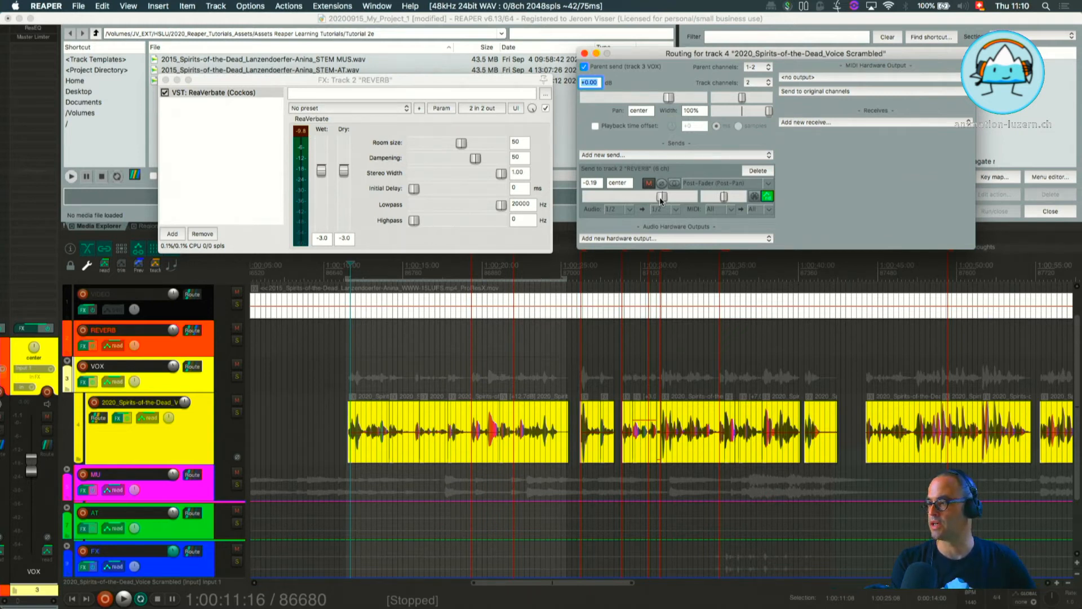
pyautogui.click(768, 184)
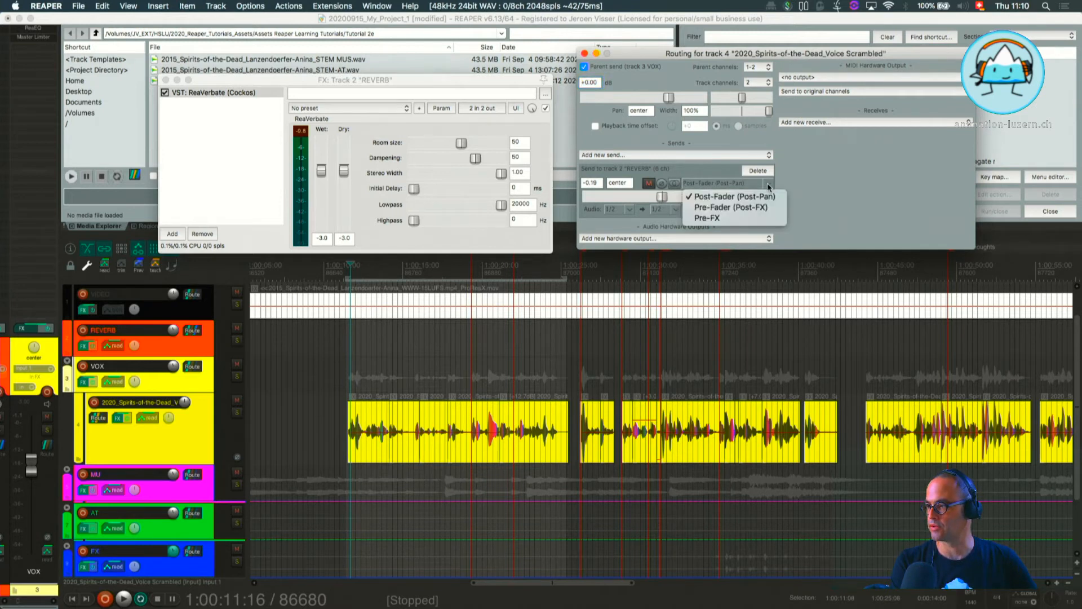
pyautogui.click(727, 208)
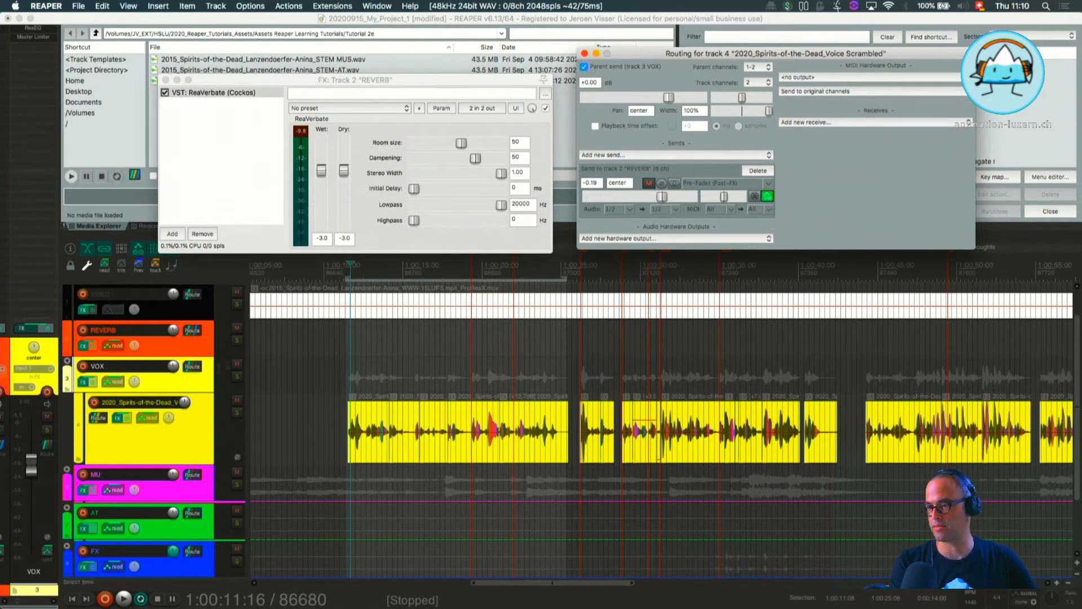
# Solo the REVERB track and play the time selection to listen to its output.
pyautogui.click(184, 439)
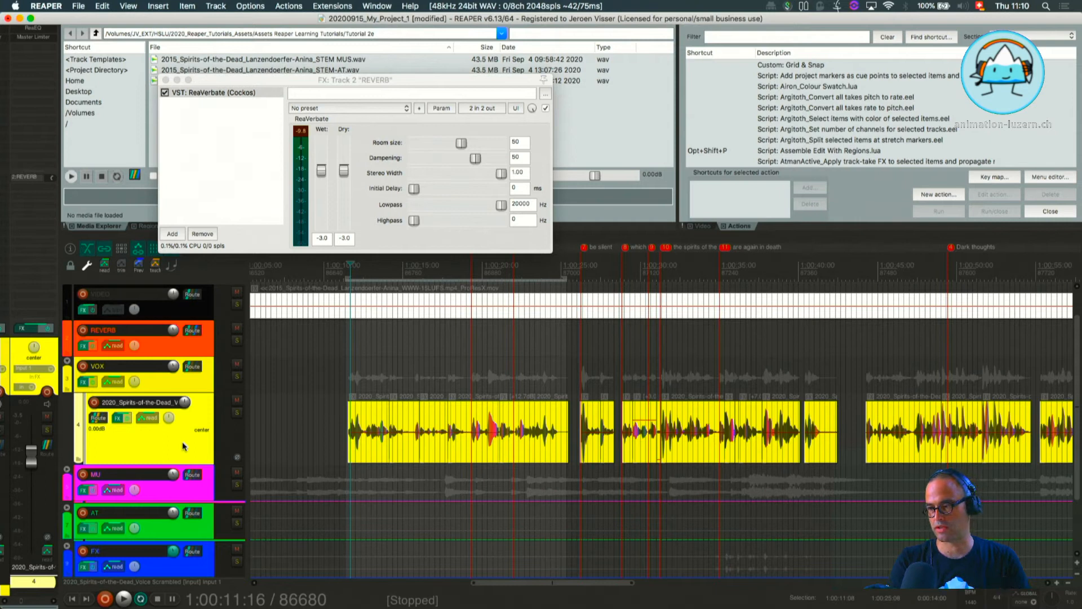
pyautogui.click(236, 343)
pyautogui.press('space')
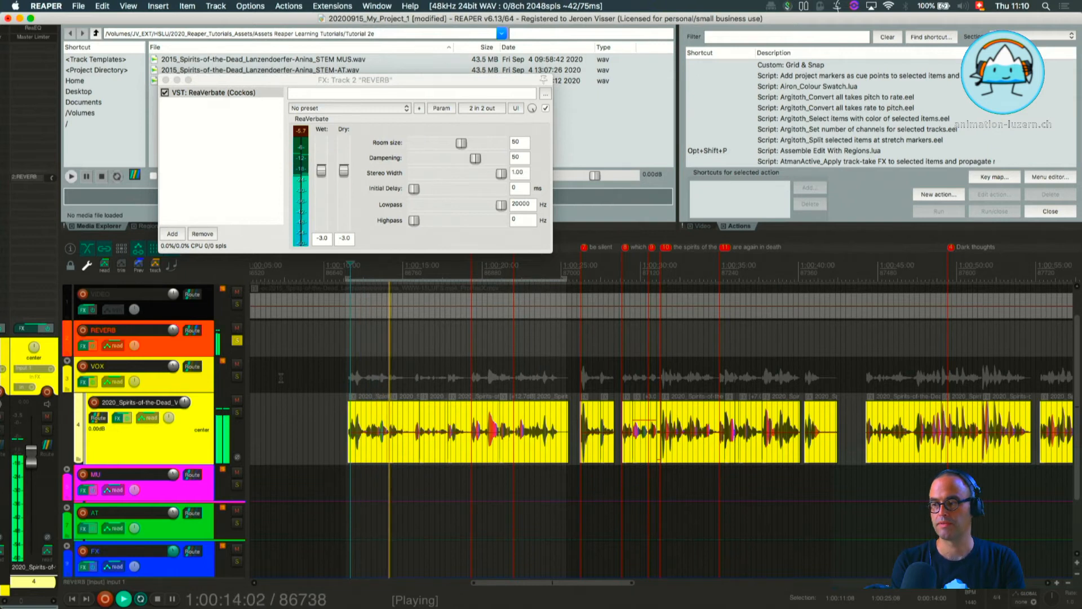
pyautogui.press('space')
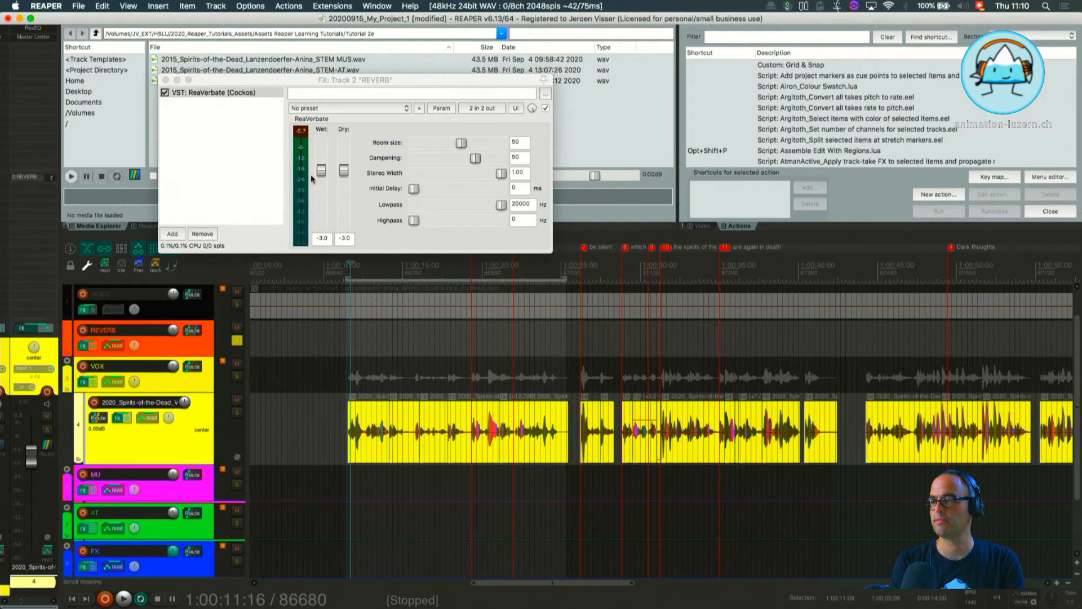
# Try ReaVerbate's Wet level at -inf and play the selection to hear only the dry signal.
pyautogui.moveTo(313, 79); pyautogui.dragTo(358, 99)
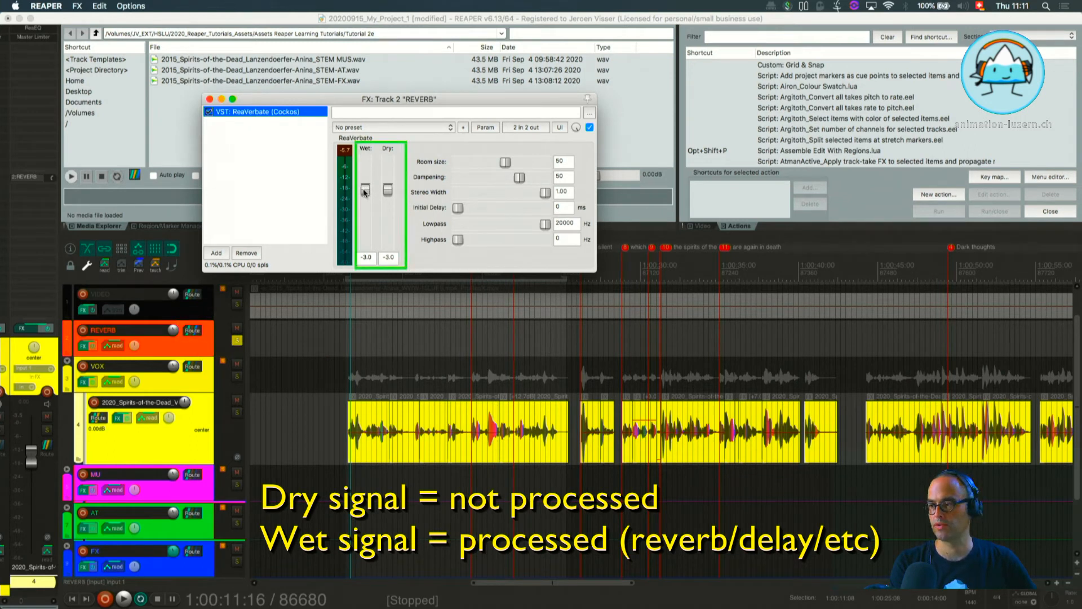
pyautogui.moveTo(364, 193); pyautogui.dragTo(359, 292)
pyautogui.press('space')
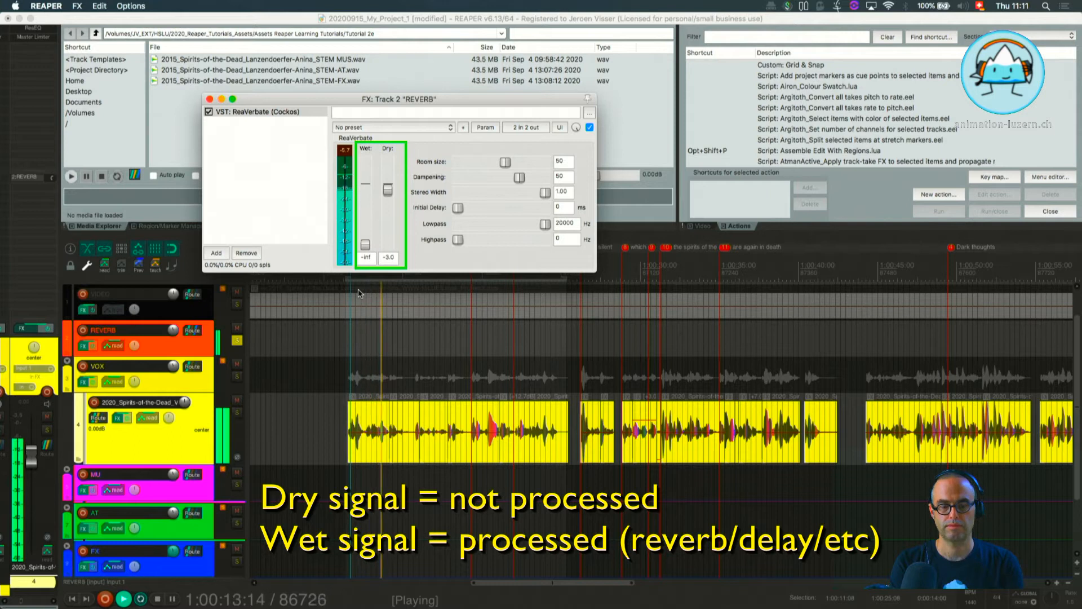
pyautogui.press('space')
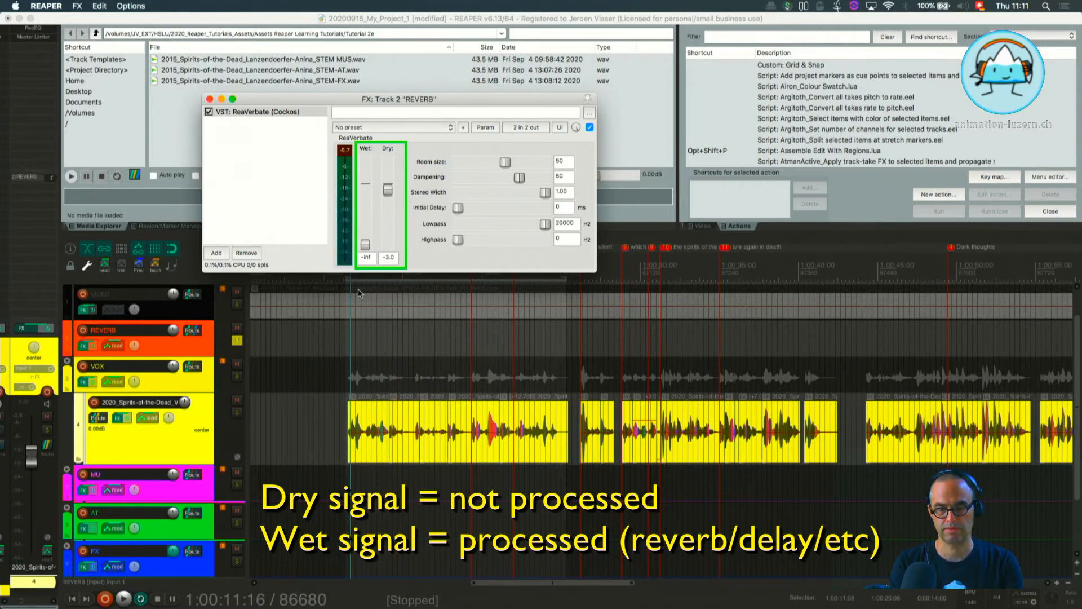
pyautogui.press('space')
pyautogui.press('space')
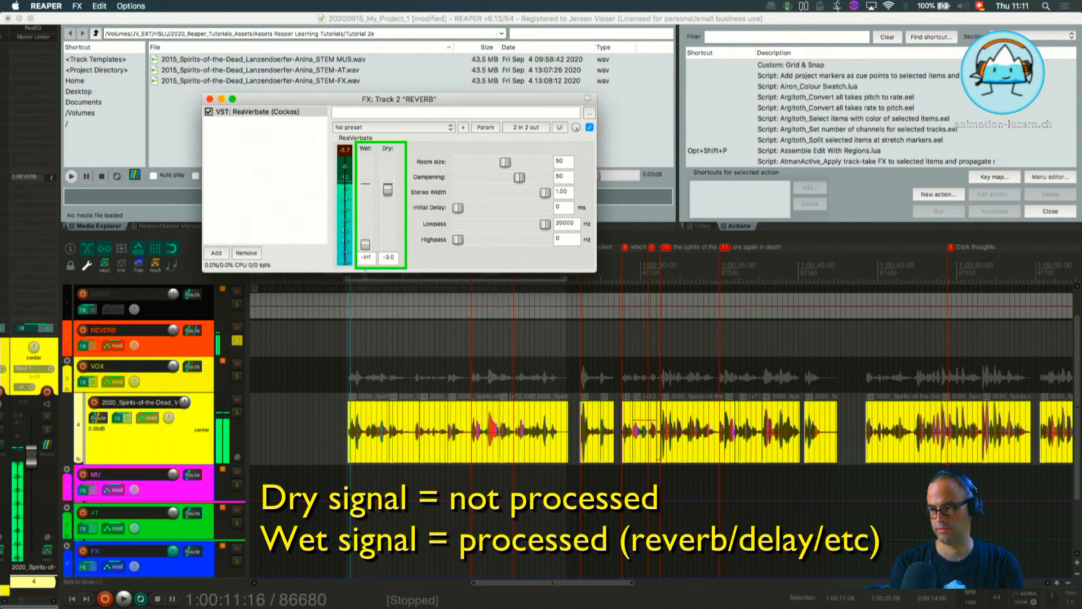
# Set ReaVerbate's Wet level to 0.0 dB and Dry level to -inf, and audition the wet-only signal.
pyautogui.doubleClick(365, 245)
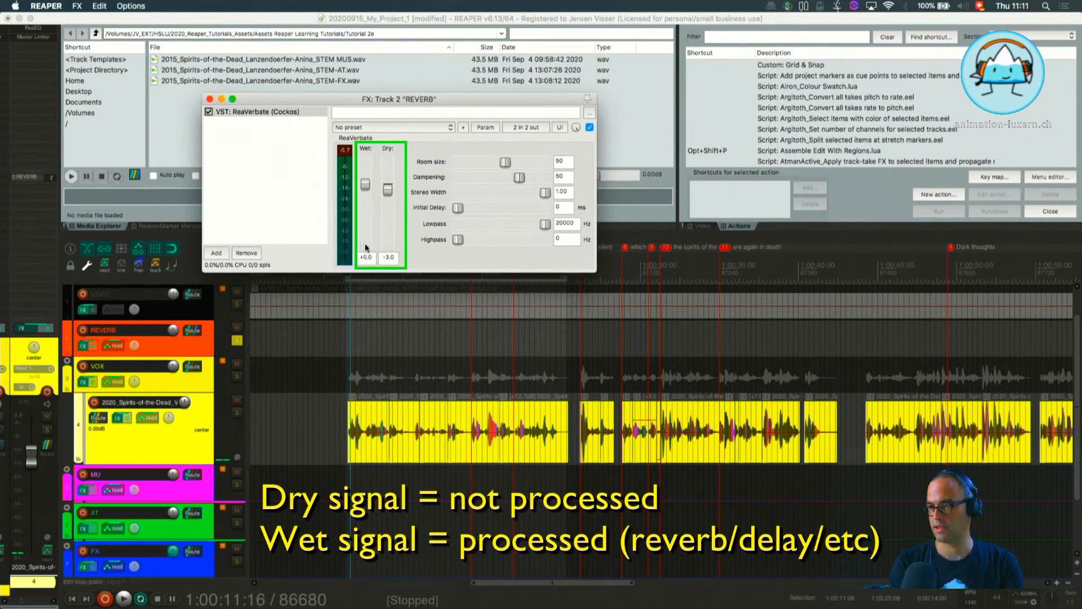
pyautogui.moveTo(389, 194); pyautogui.dragTo(393, 277)
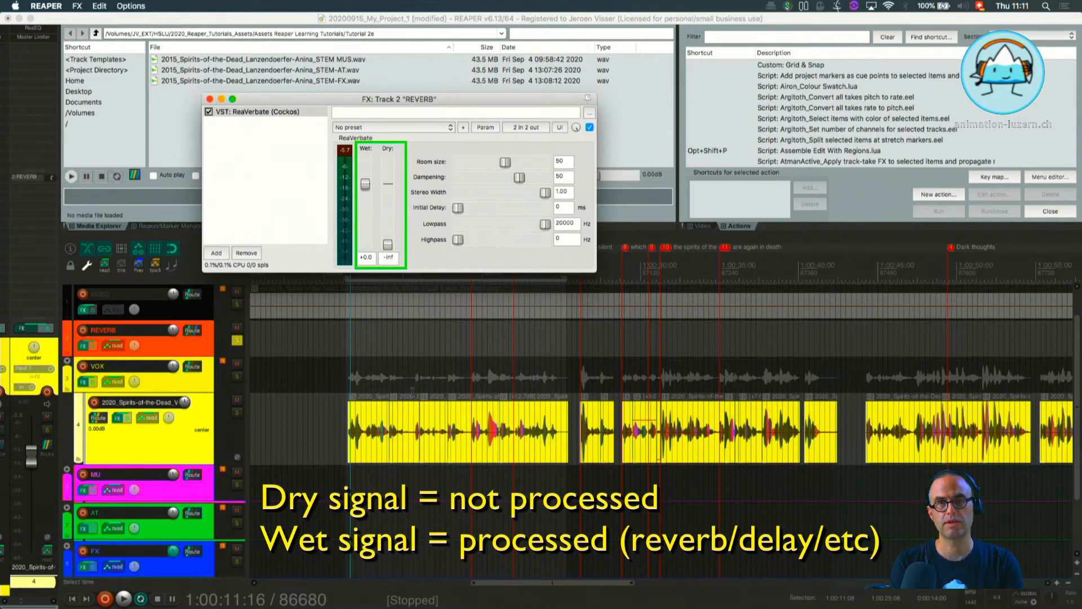
pyautogui.press('space')
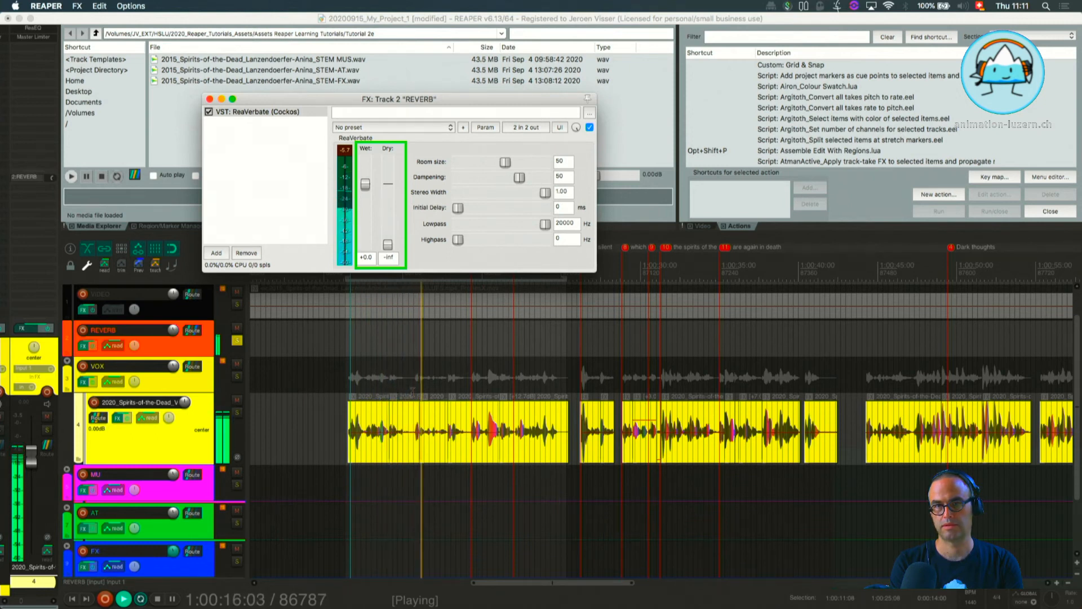
pyautogui.press('space')
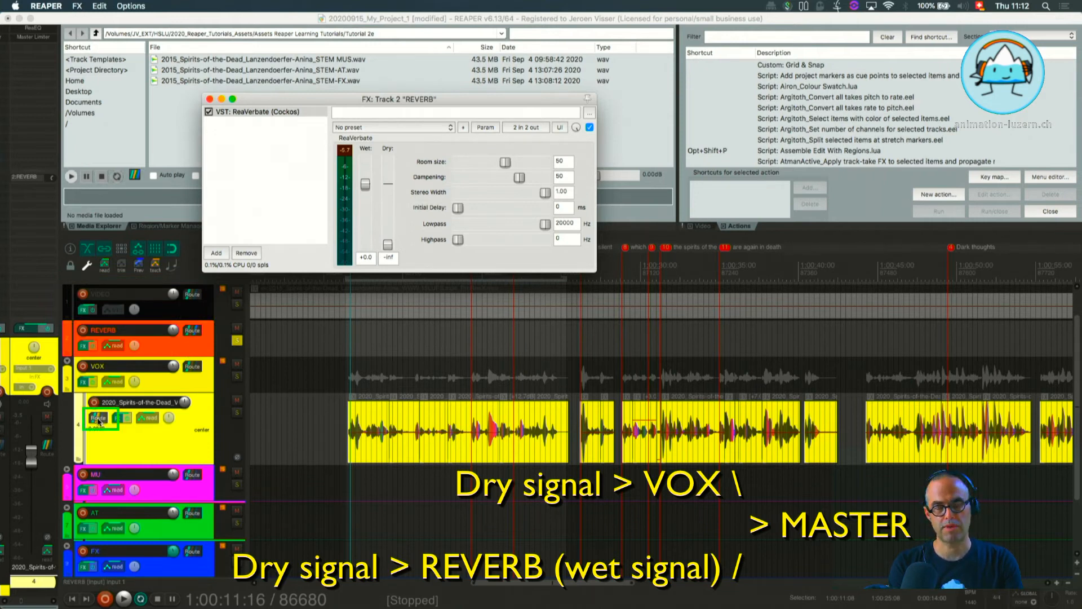
# Solo the voice track alongside REVERB, toggling its solo off and on to compare the mix with the reverb alone.
pyautogui.moveTo(99, 420)
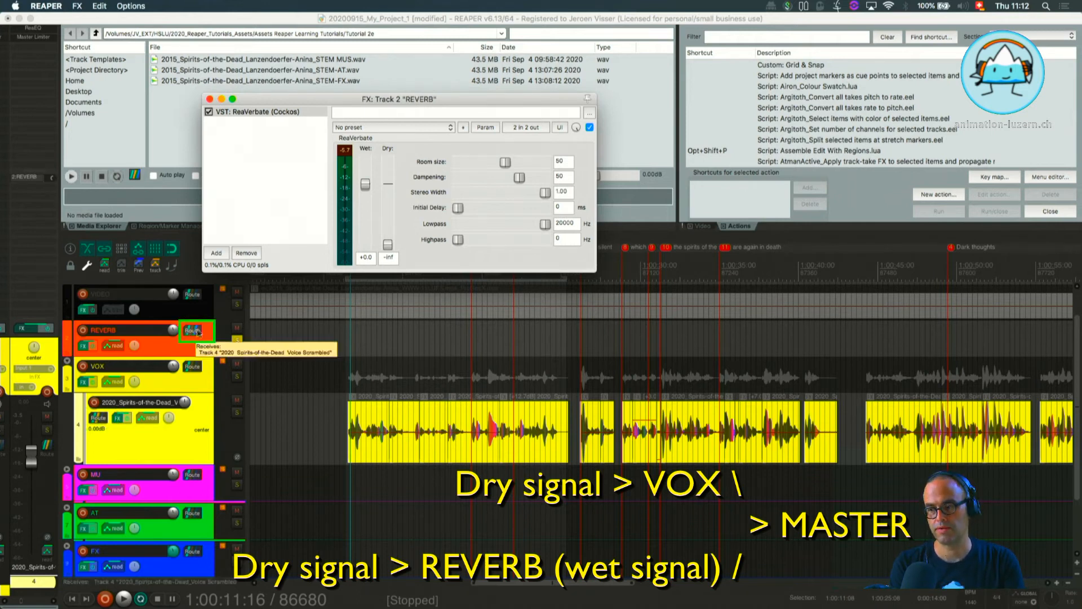
pyautogui.moveTo(190, 332)
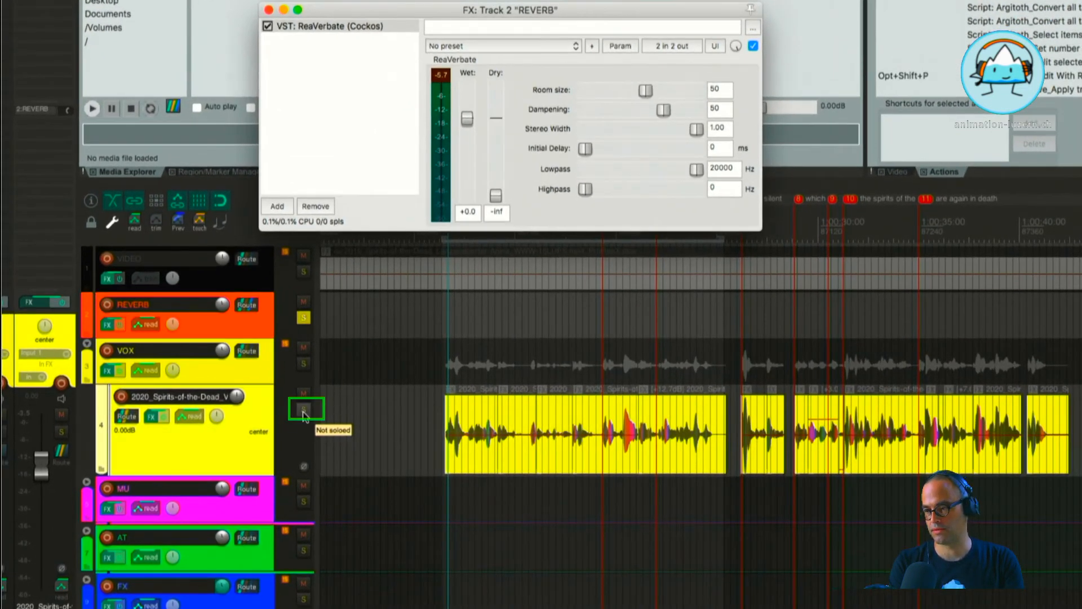
pyautogui.click(303, 410)
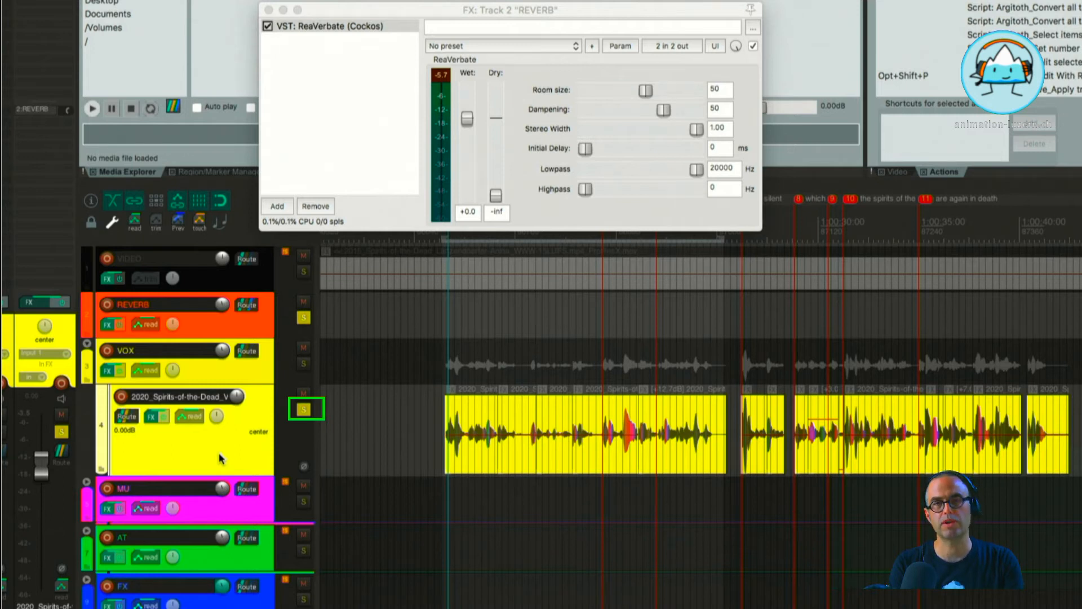
pyautogui.press('space')
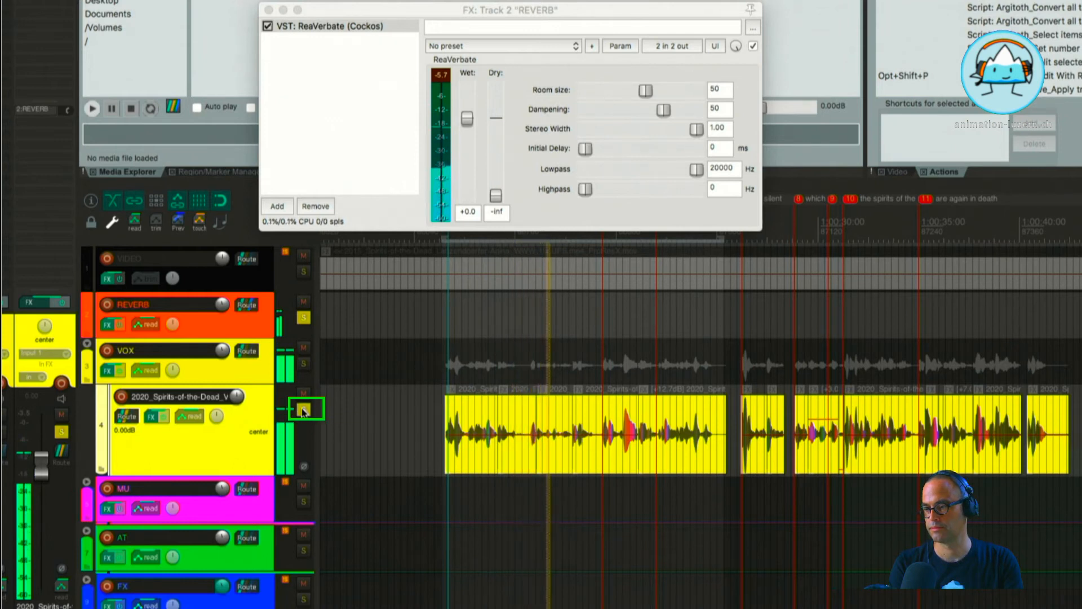
pyautogui.click(304, 409)
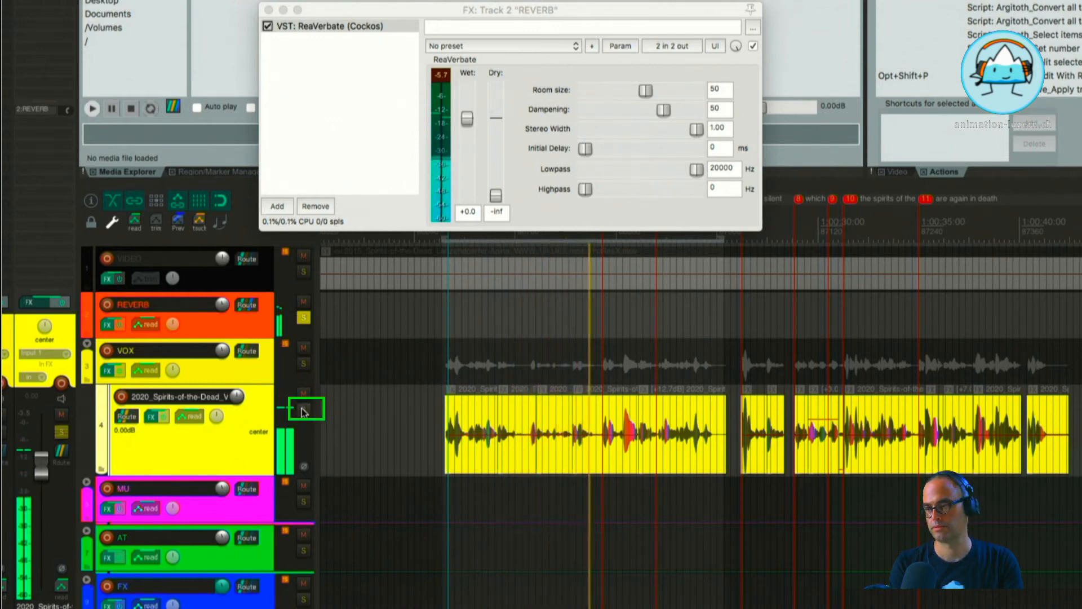
pyautogui.click(303, 409)
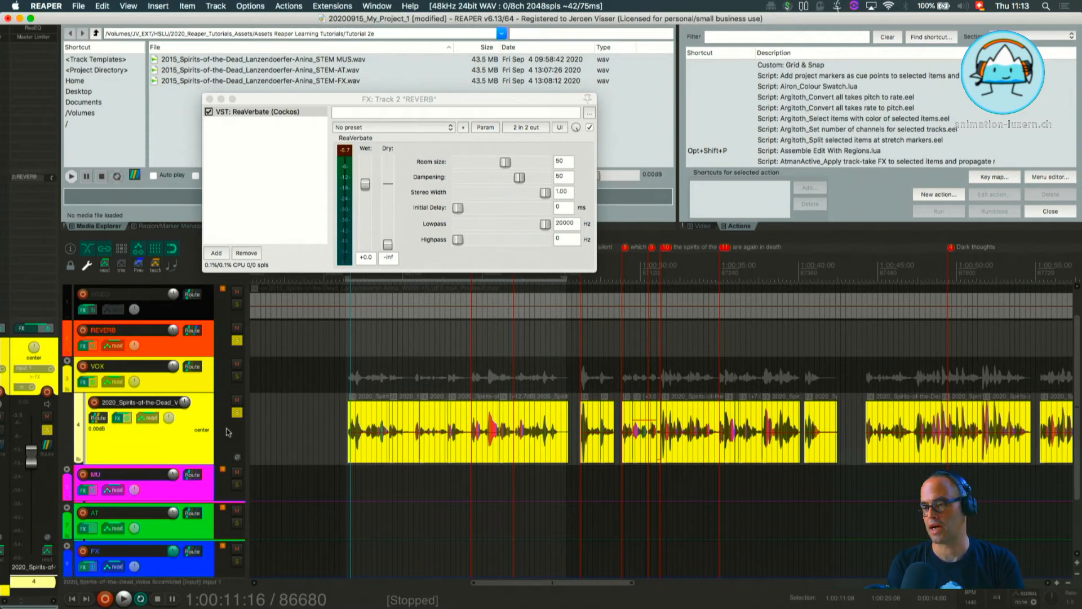
# Check the voice track's routing and show its send volume envelope for the REVERB track.
pyautogui.click(99, 418)
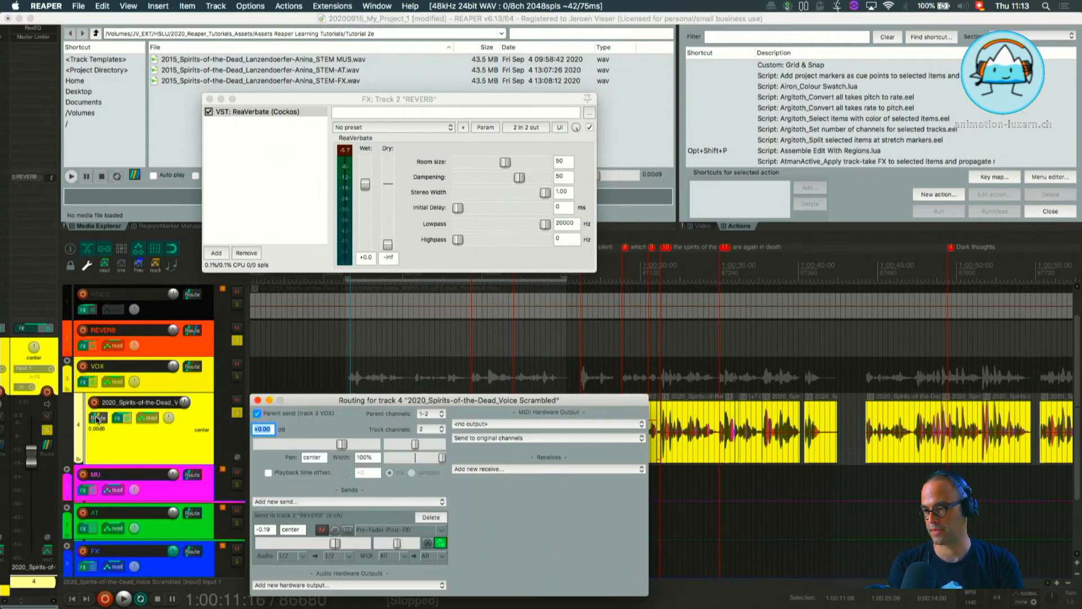
pyautogui.moveTo(372, 405); pyautogui.dragTo(520, 123)
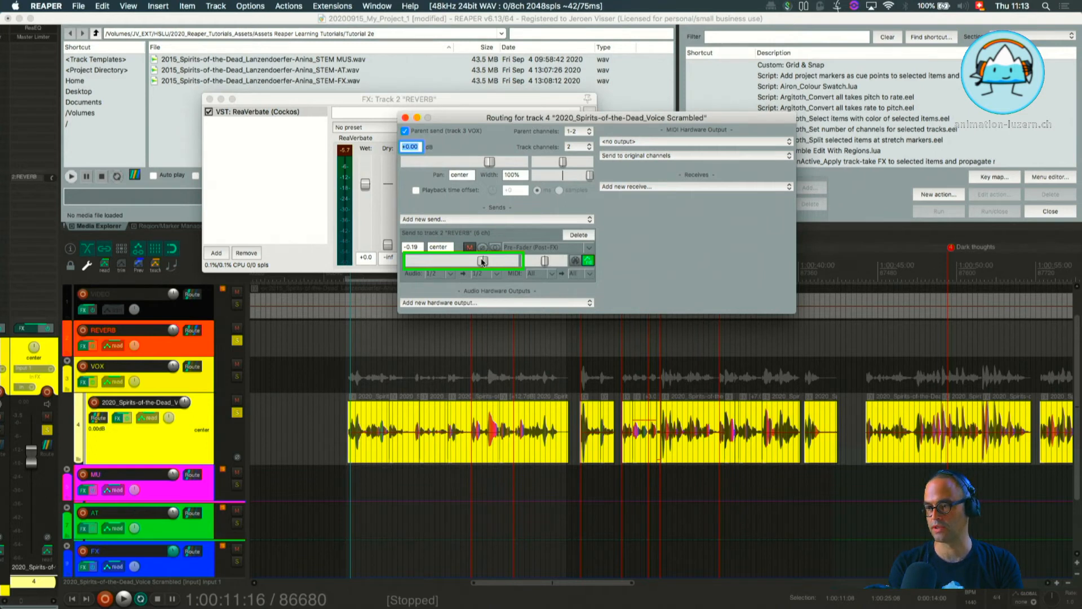
pyautogui.click(142, 419)
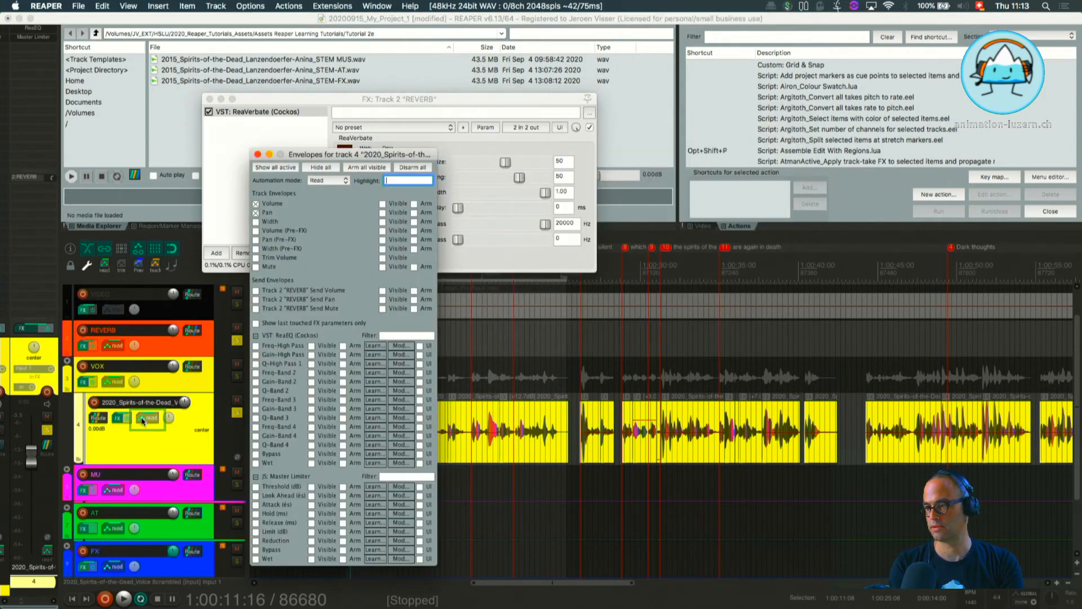
pyautogui.moveTo(331, 158); pyautogui.dragTo(610, 75)
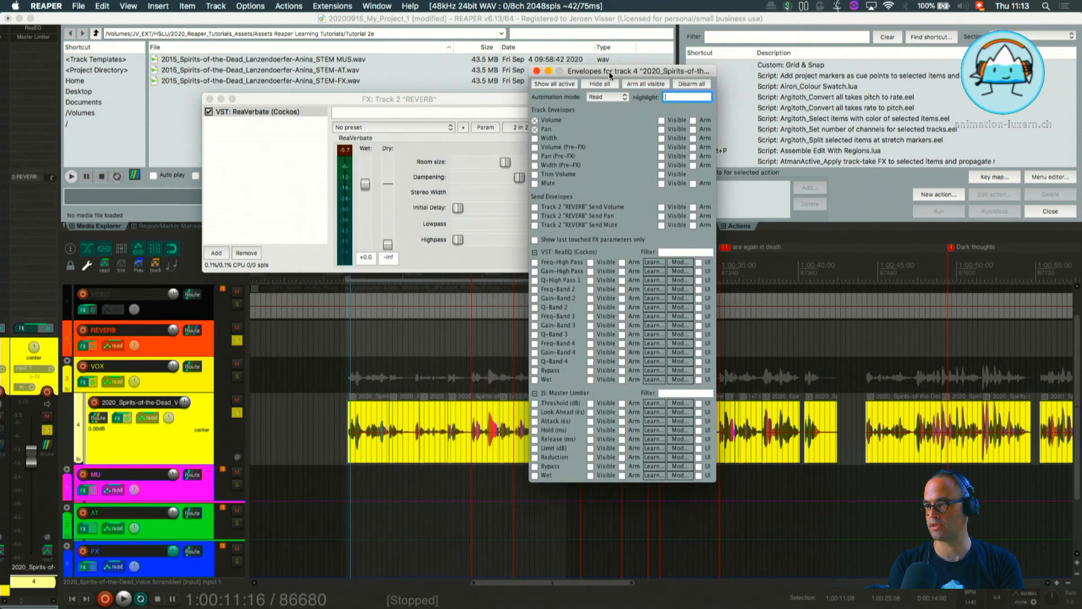
pyautogui.click(535, 207)
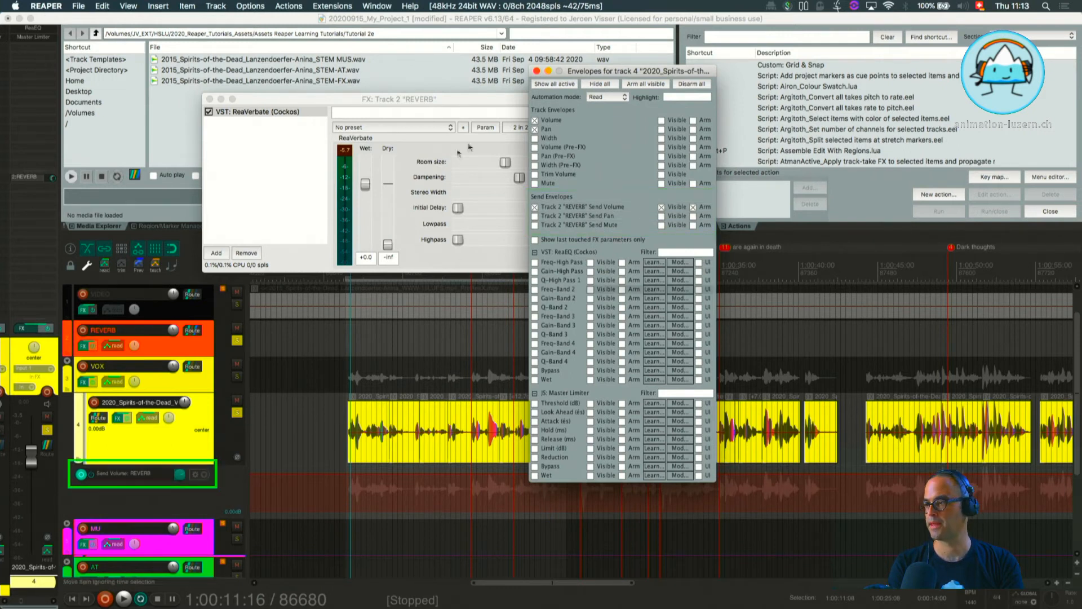
pyautogui.moveTo(587, 72); pyautogui.dragTo(825, 66)
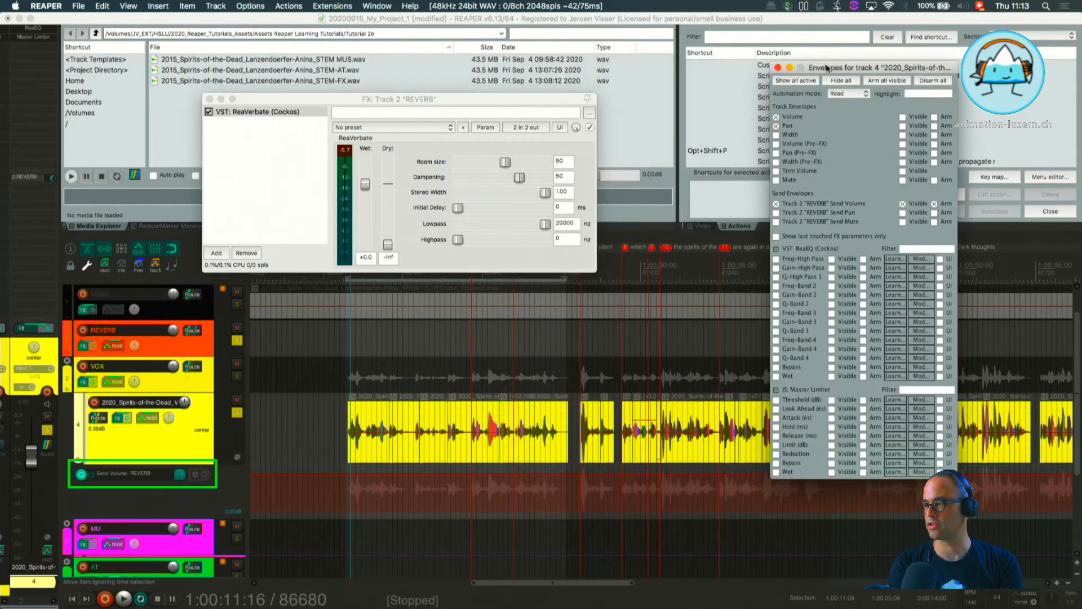
pyautogui.click(777, 66)
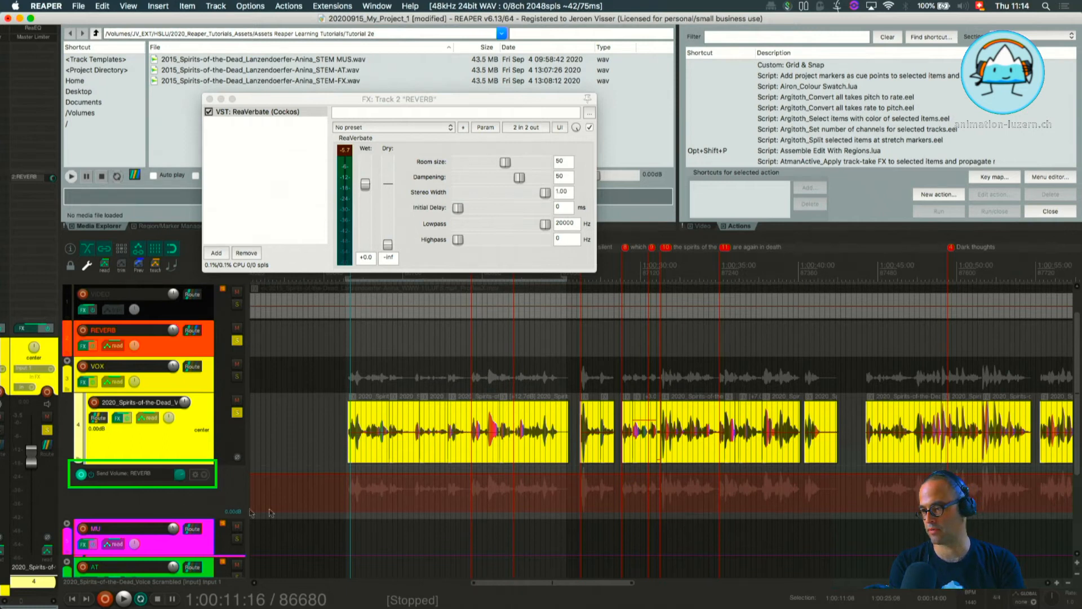
# Lower the REVERB send volume envelope to about -24 dB over a time selection from 1:00:11:08 to about 1:00:18:16.
pyautogui.click(346, 483)
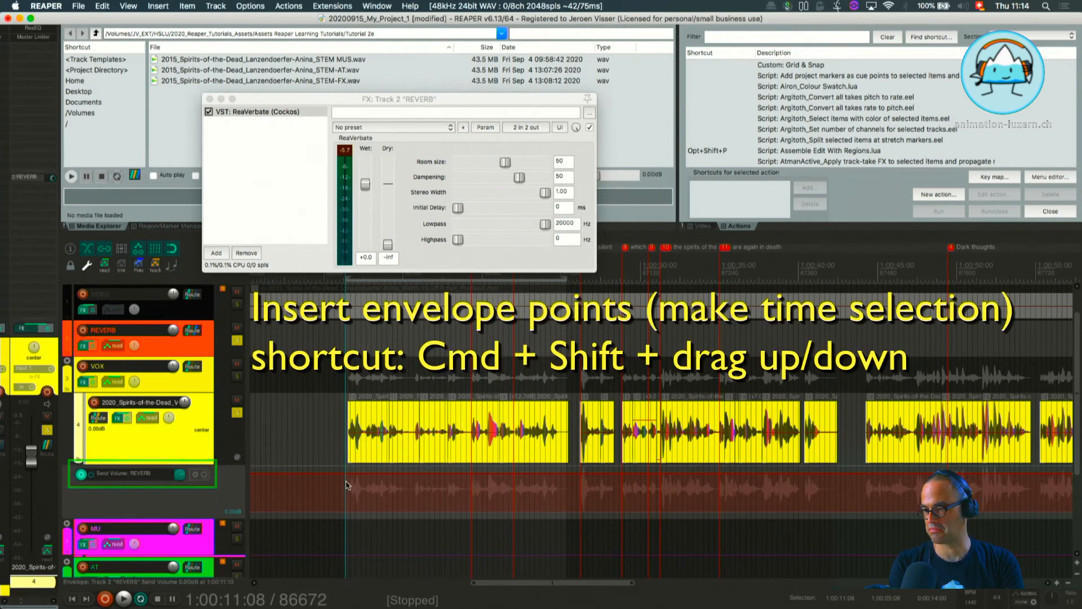
pyautogui.moveTo(346, 484); pyautogui.dragTo(463, 498)
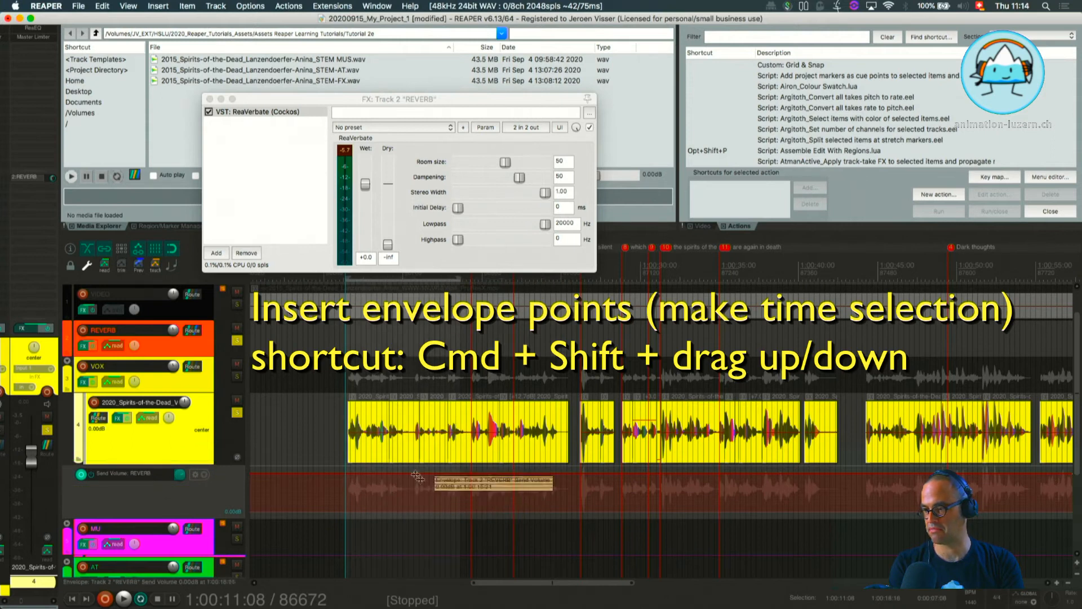
pyautogui.moveTo(413, 474); pyautogui.dragTo(412, 541)
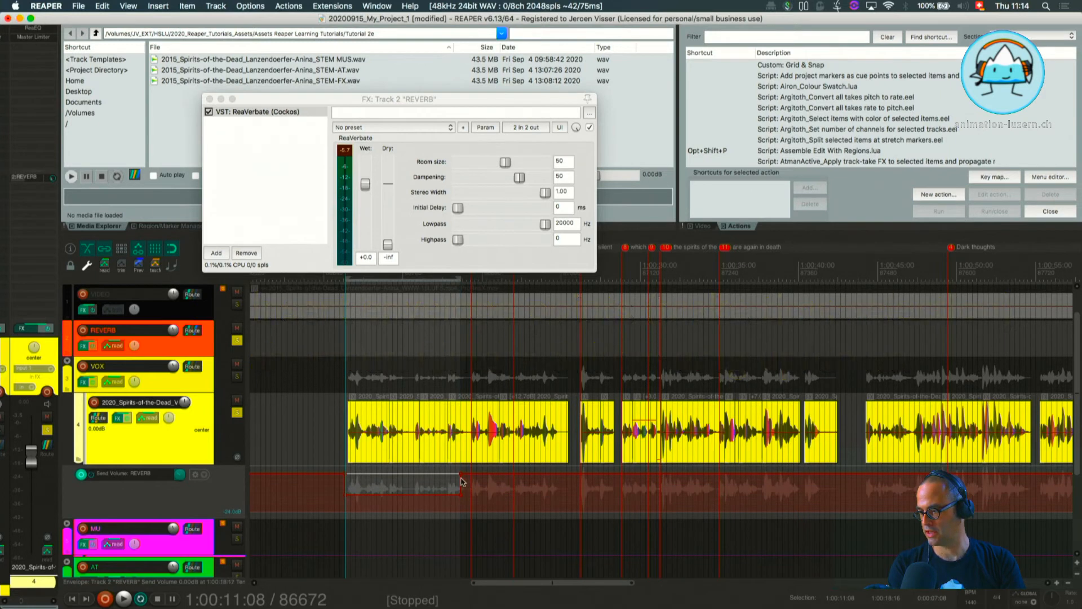
# Lower the REVERB send volume envelope to about -101 dB over a time selection from 1:00:26:00 to 1:00:32:00.
pyautogui.hscroll(2, 477, 476)
pyautogui.hscroll(2, 477, 476)
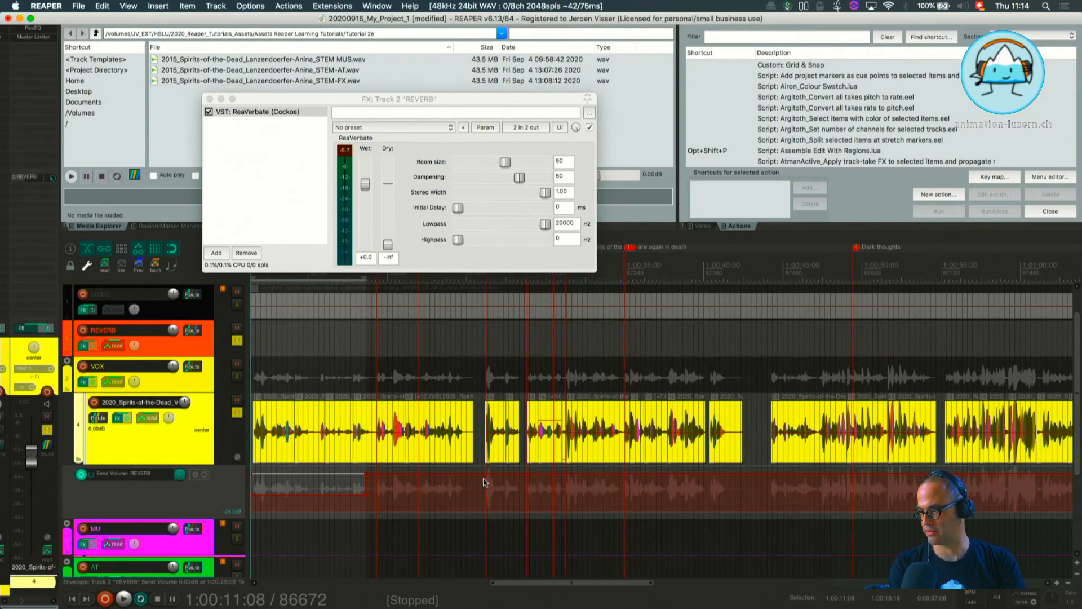
pyautogui.click(484, 482)
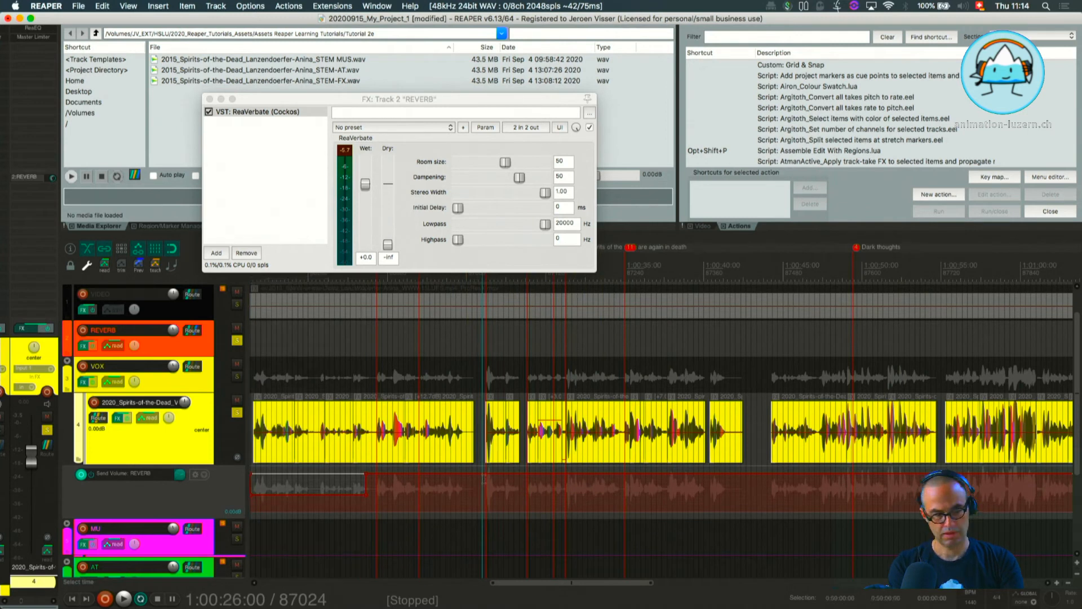
pyautogui.moveTo(484, 480); pyautogui.dragTo(576, 489)
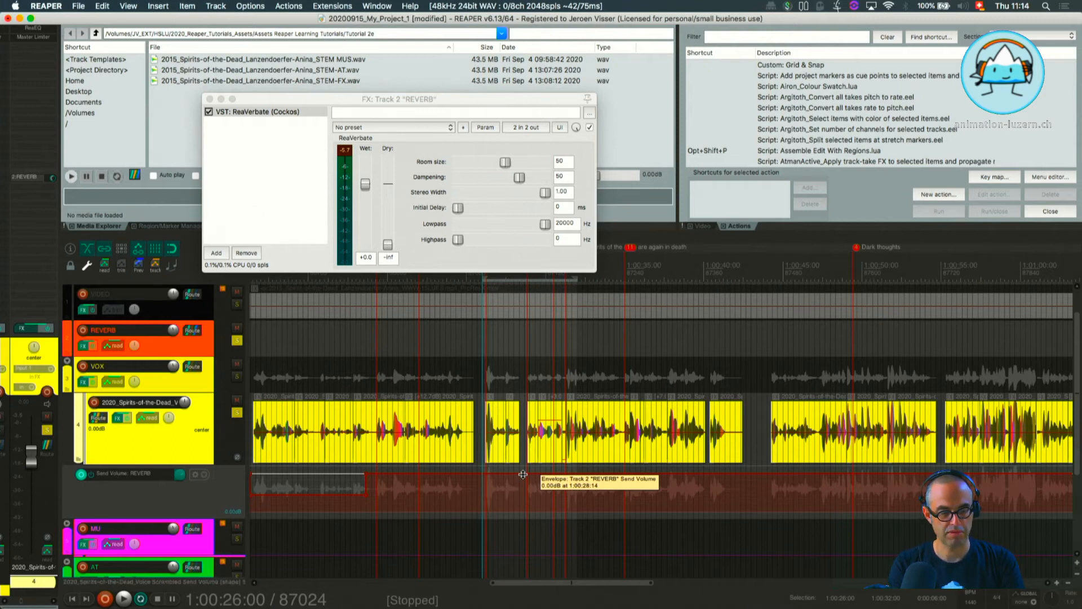
pyautogui.moveTo(523, 474); pyautogui.dragTo(513, 563)
pyautogui.hscroll(-1, 570, 484)
pyautogui.hscroll(-3, 568, 484)
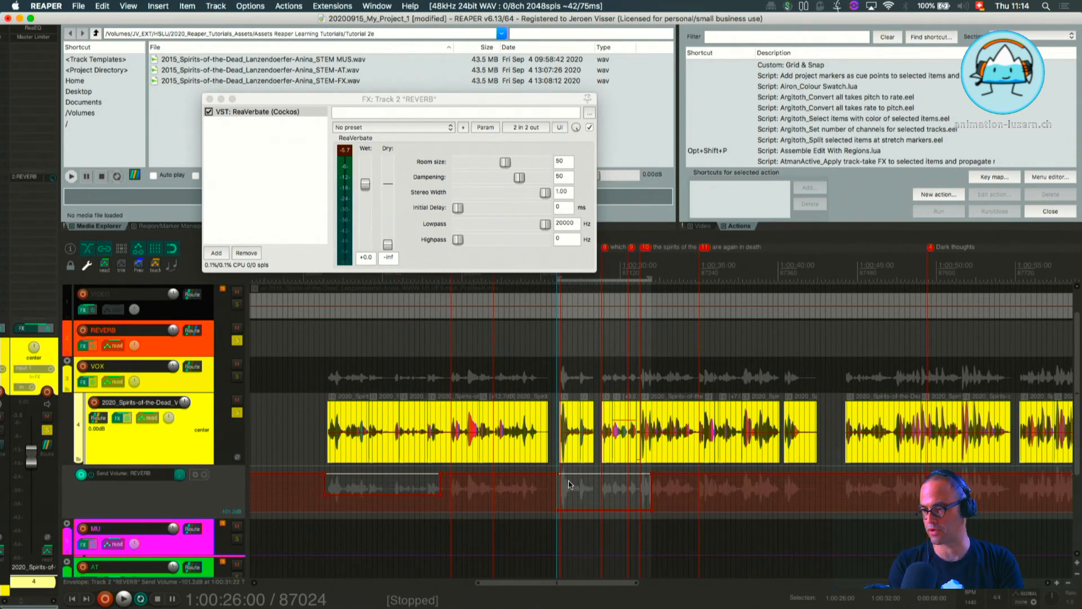
# Clear the time selection and play from 1:00:10:16 to hear the automated reverb send.
pyautogui.click(314, 409)
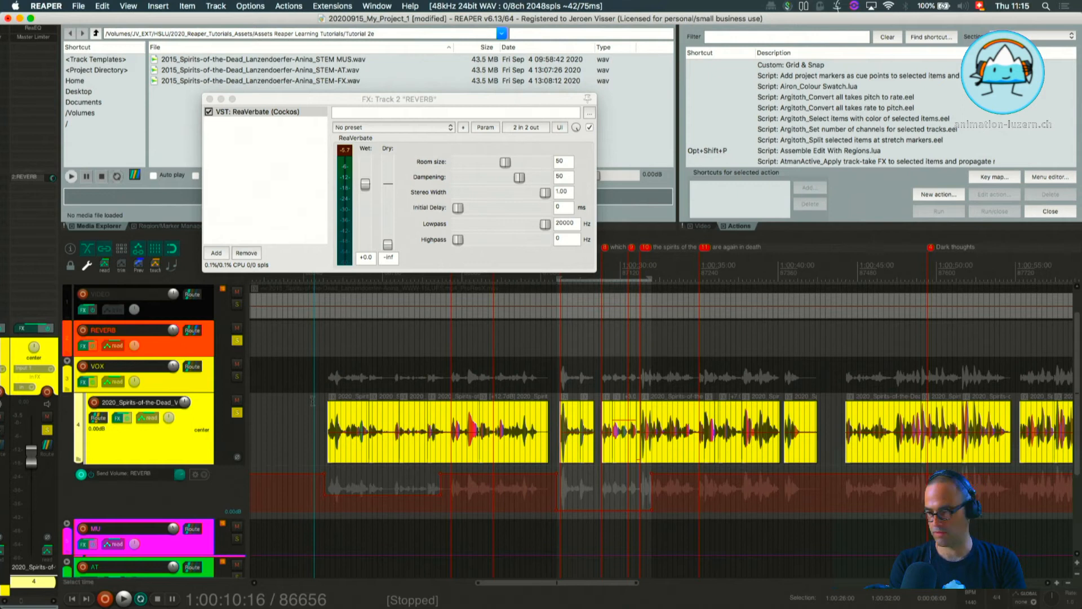
pyautogui.press('Escape')
pyautogui.press('space')
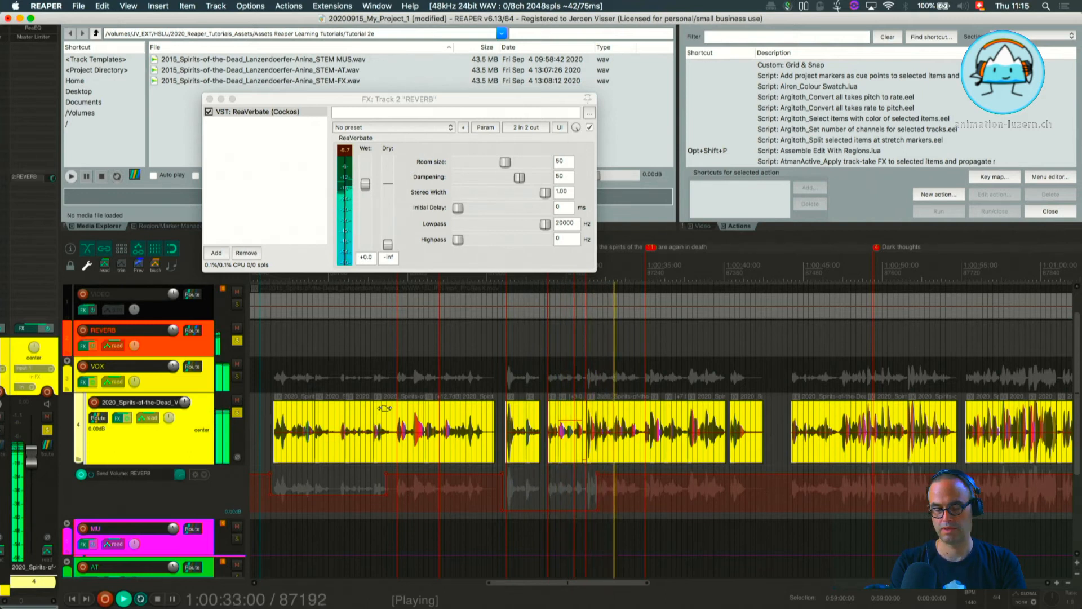
pyautogui.press('space')
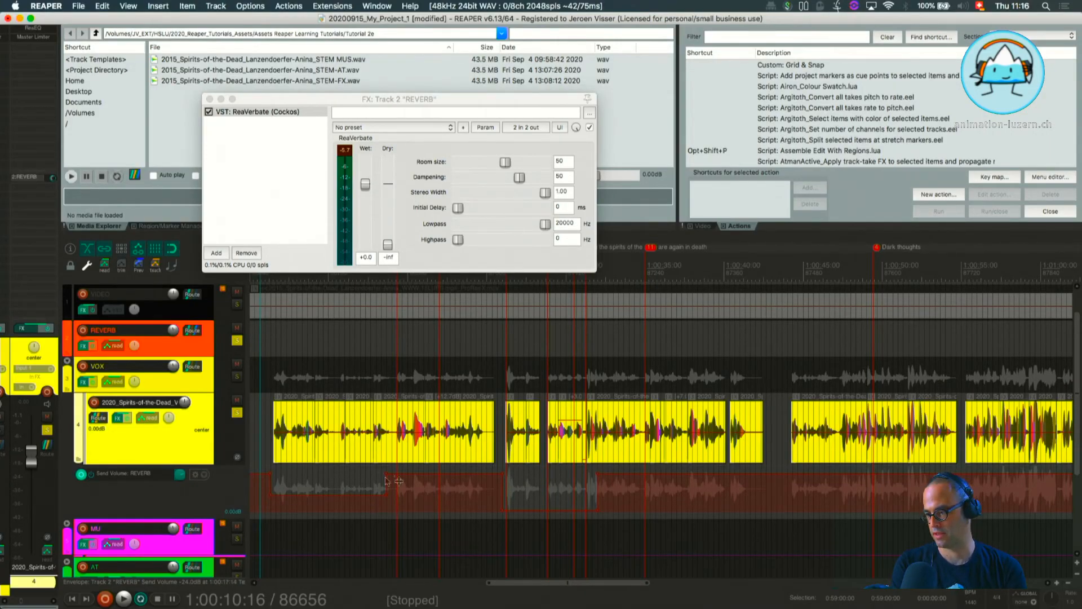
pyautogui.click(420, 305)
pyautogui.click(339, 299)
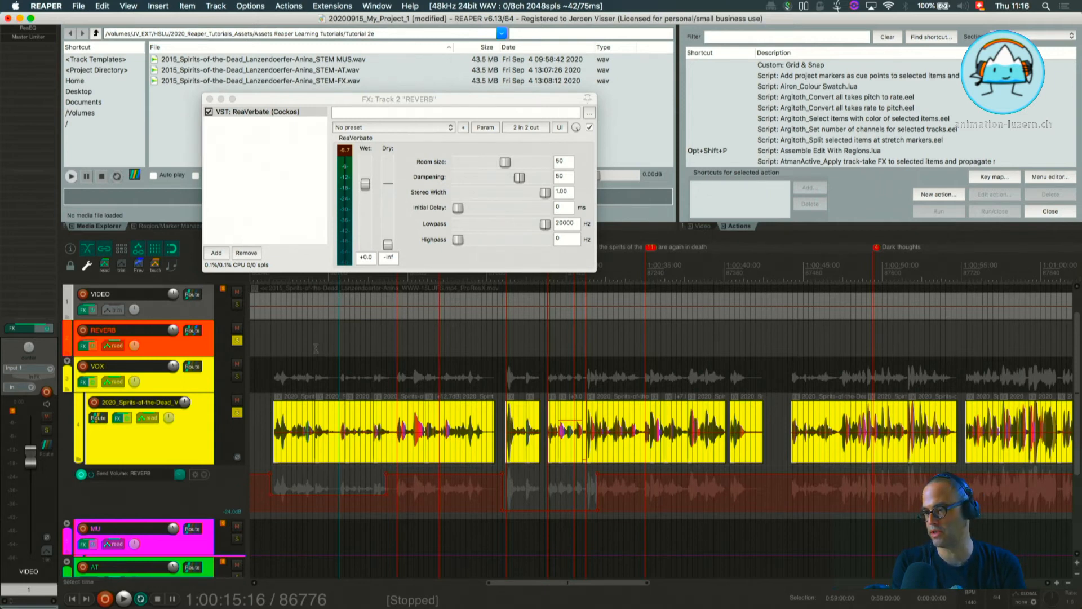
pyautogui.click(421, 349)
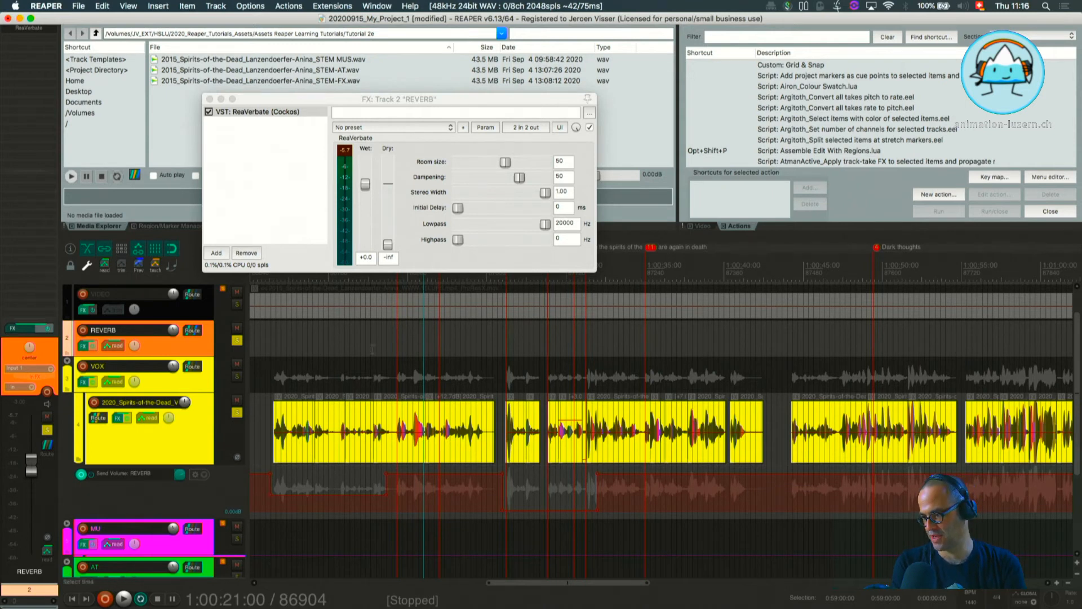
# Add a new track directly below REVERB and name it REVERB 2.
pyautogui.click(324, 332)
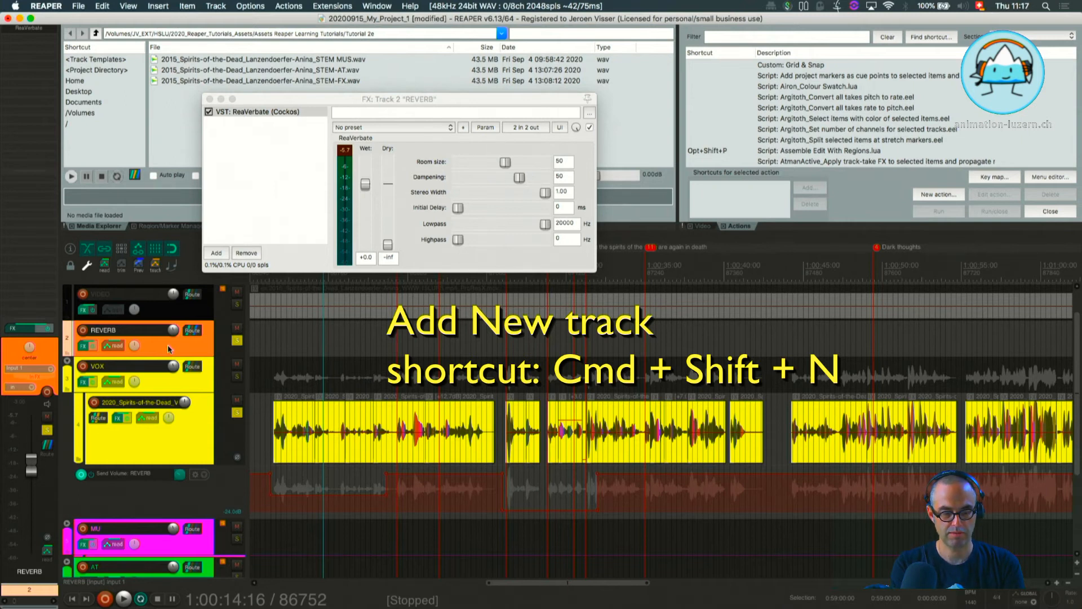
pyautogui.press('super+shift+n')
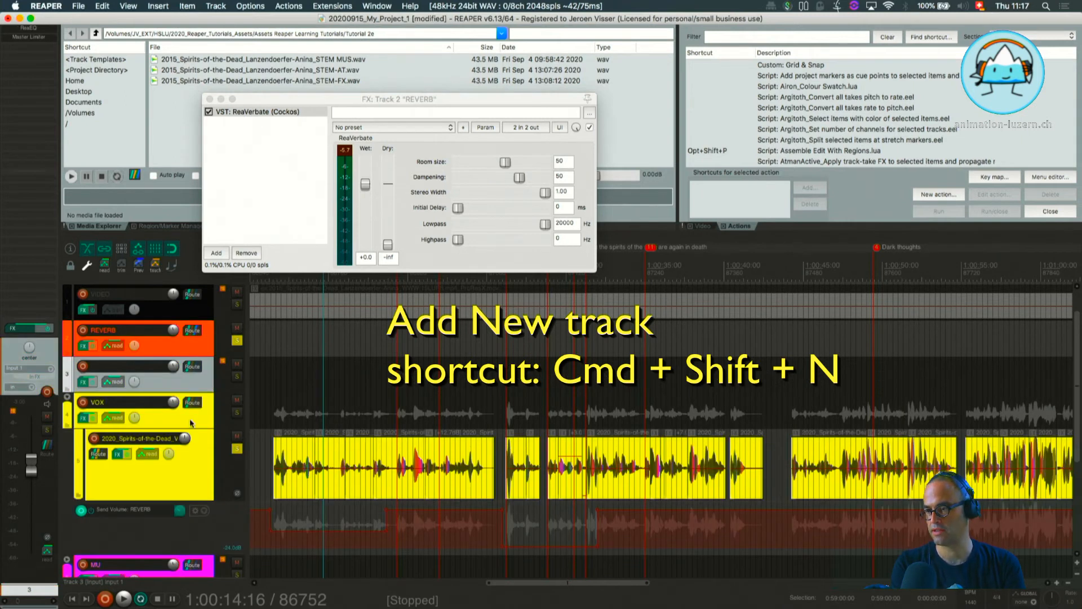
pyautogui.doubleClick(105, 368)
pyautogui.write('REVERB')
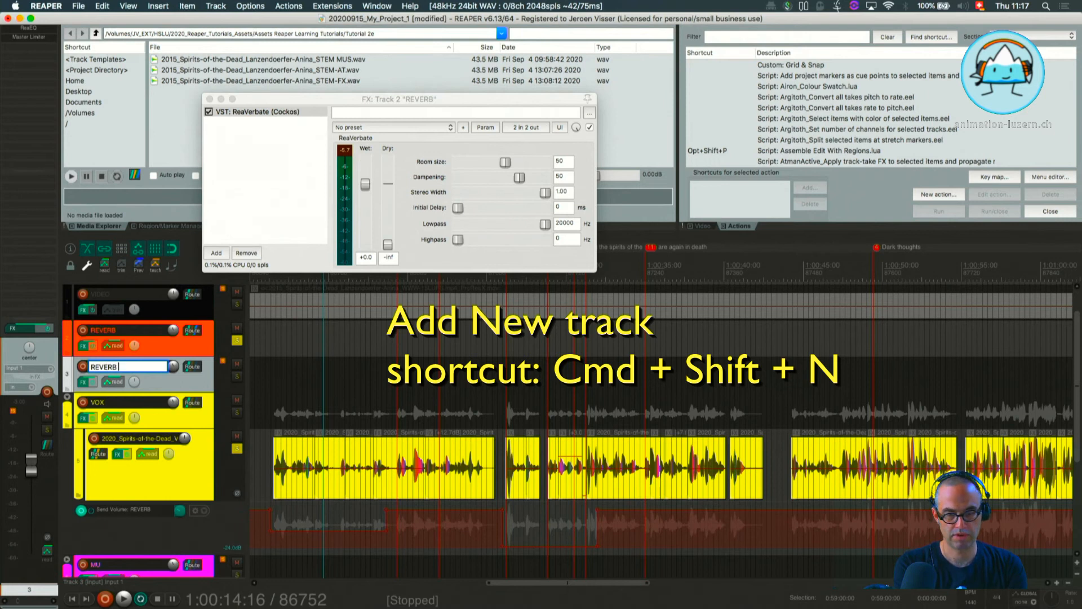
pyautogui.write(' 2')
pyautogui.press('Return')
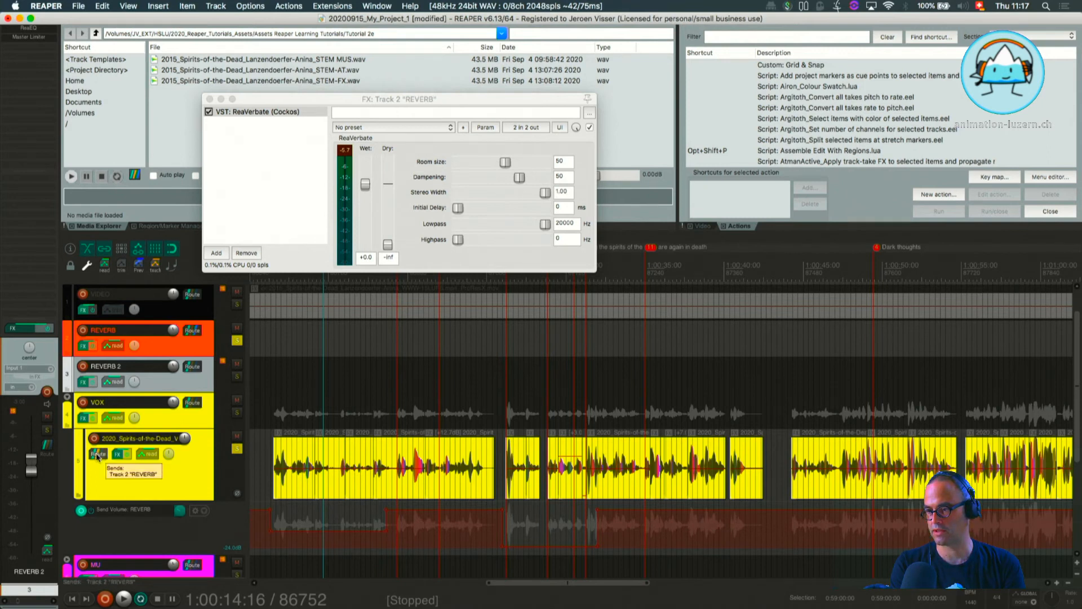
# Create a send from the voice track to REVERB 2, set to 0.00 dB and Pre-Fader (Post-FX).
pyautogui.moveTo(97, 453); pyautogui.dragTo(190, 367)
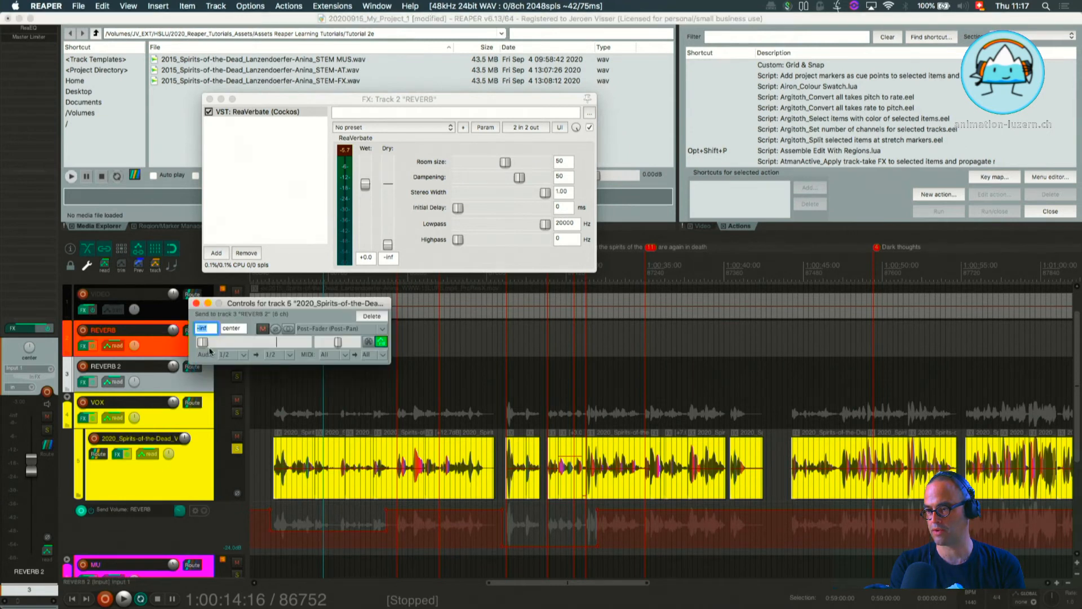
pyautogui.doubleClick(204, 343)
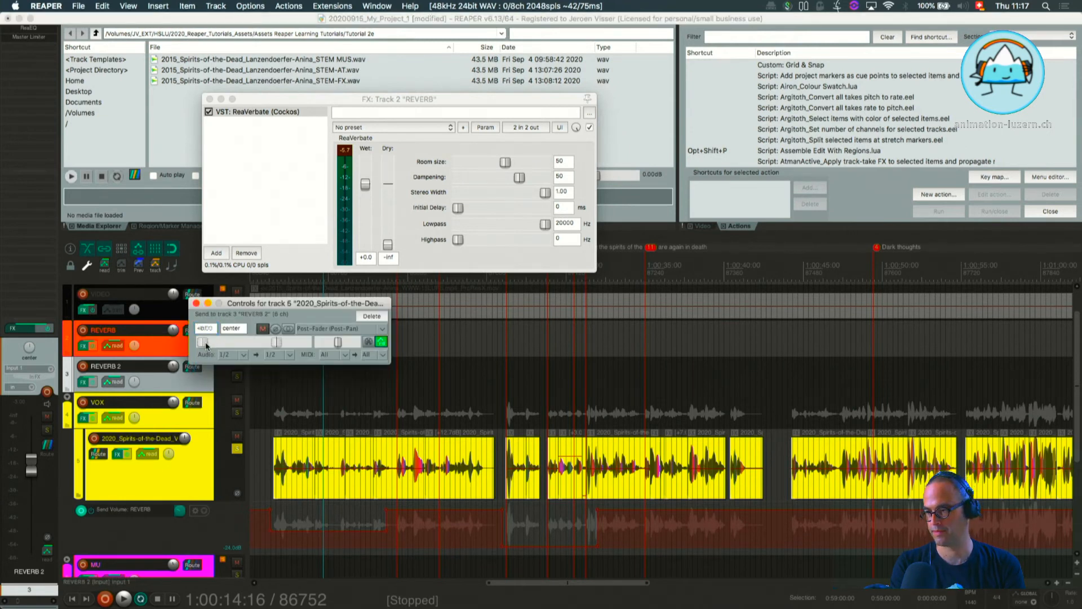
pyautogui.click(332, 328)
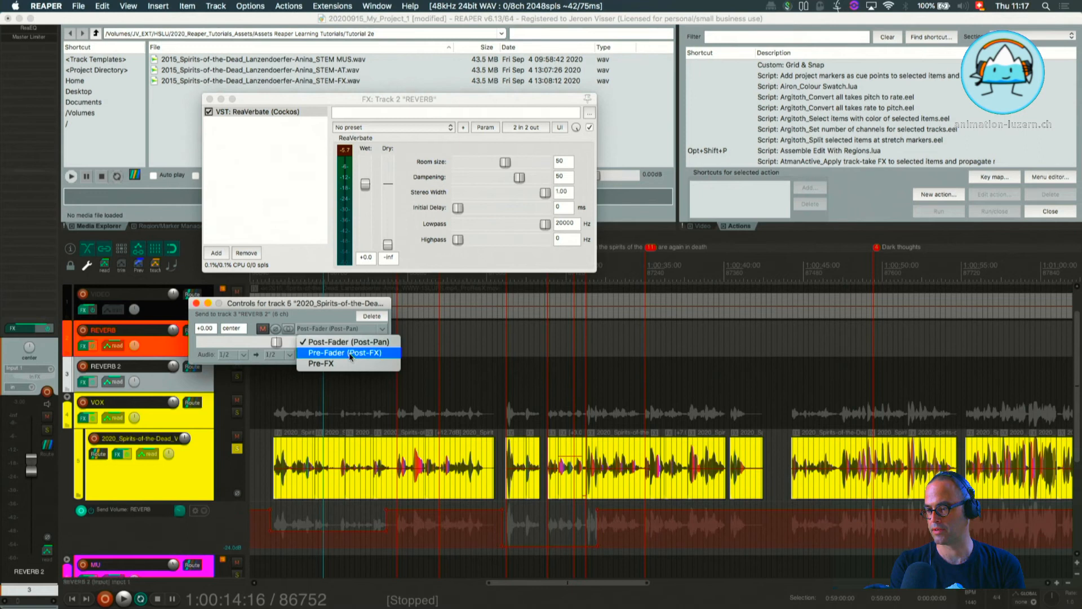
pyautogui.click(350, 353)
pyautogui.moveTo(287, 303); pyautogui.dragTo(582, 262)
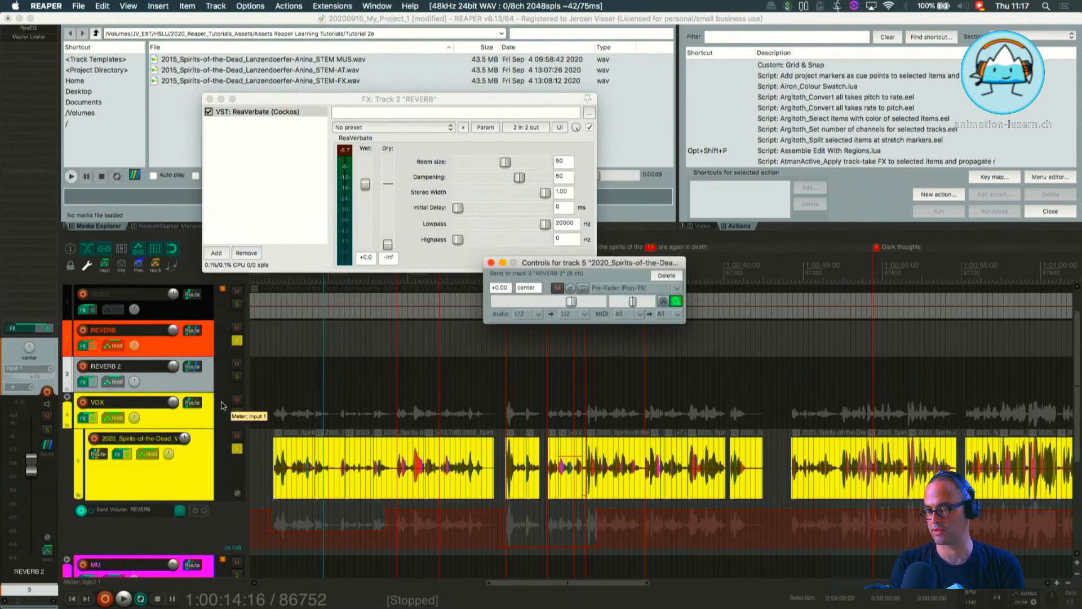
# Replace ReaEQ and Master Limiter on REVERB 2 with ReaVerbate, and arrange both reverb tracks' effect windows side by side.
pyautogui.click(84, 382)
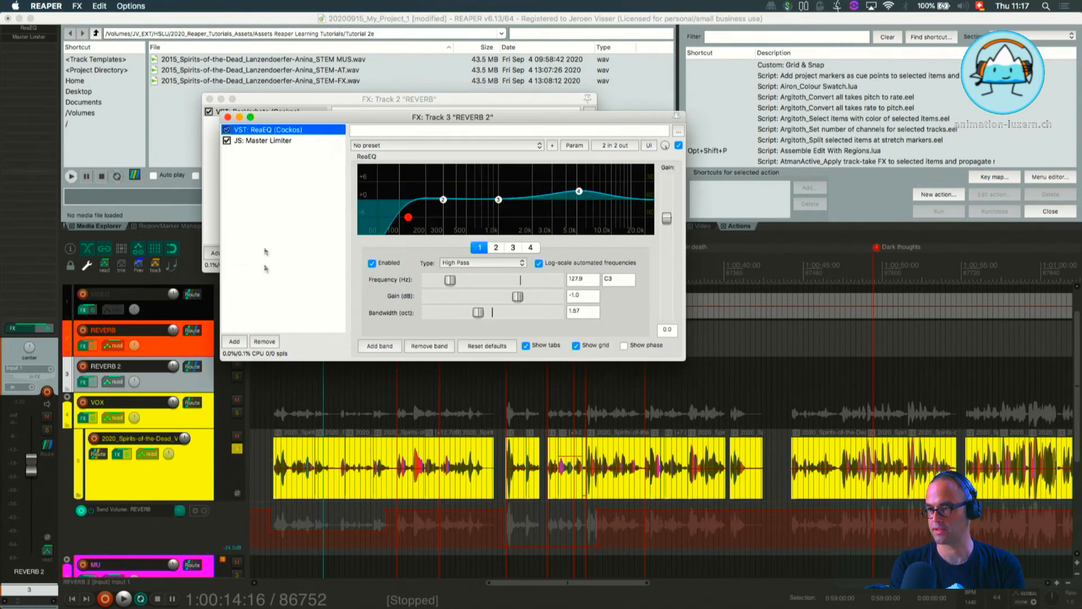
pyautogui.click(257, 341)
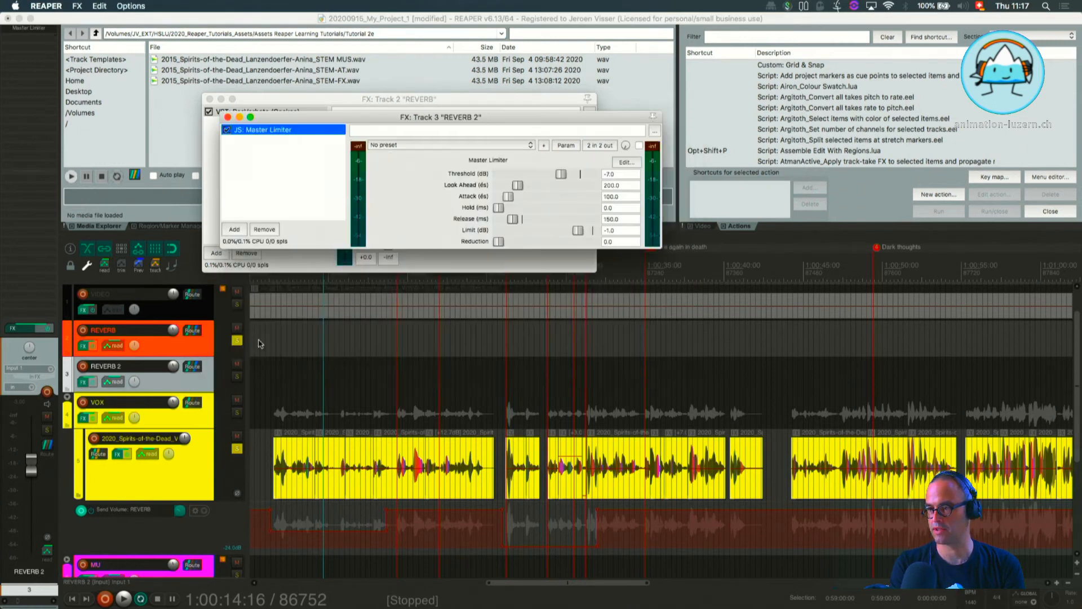
pyautogui.click(253, 229)
pyautogui.click(239, 231)
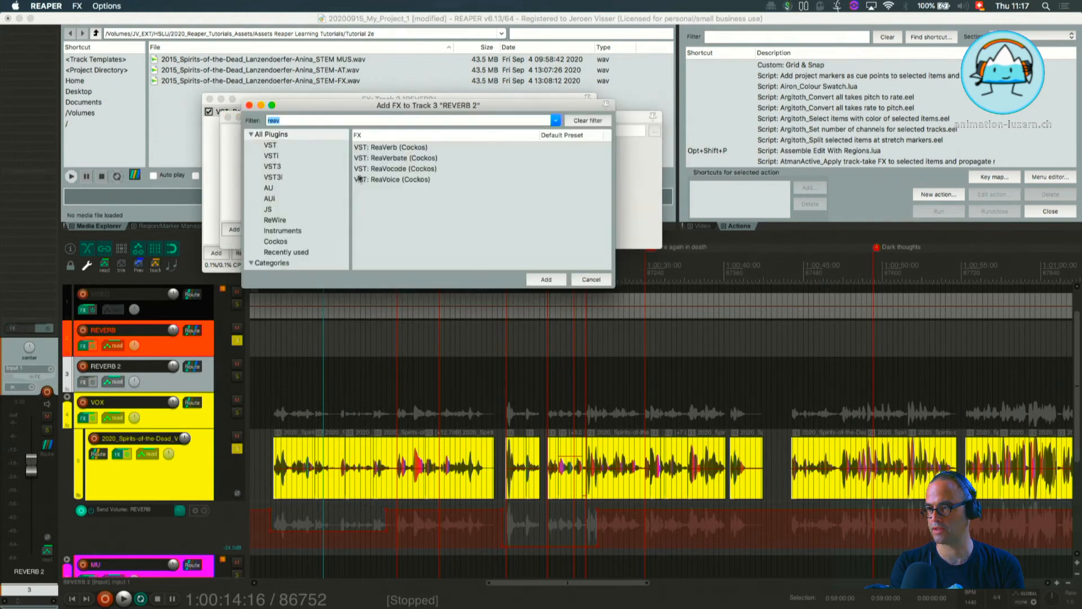
pyautogui.click(383, 161)
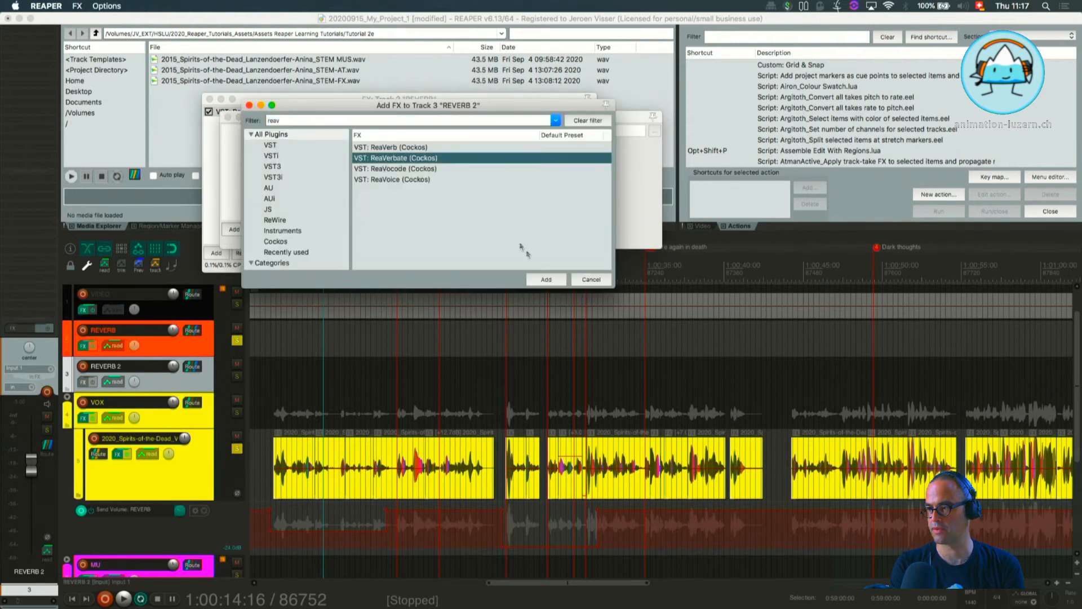
pyautogui.click(553, 279)
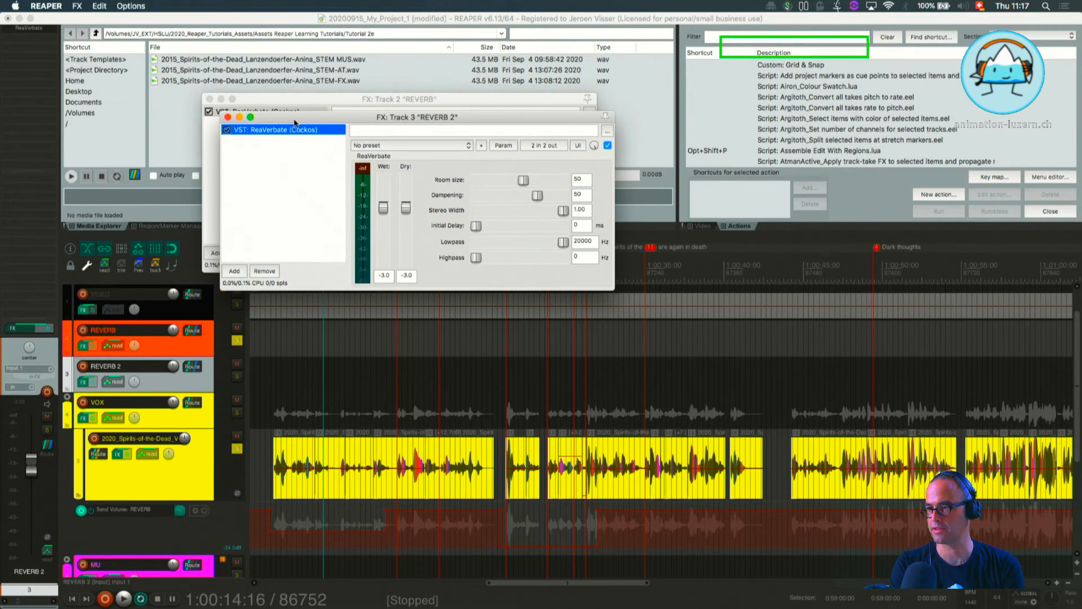
pyautogui.moveTo(293, 113); pyautogui.dragTo(667, 53)
pyautogui.moveTo(381, 100); pyautogui.dragTo(255, 38)
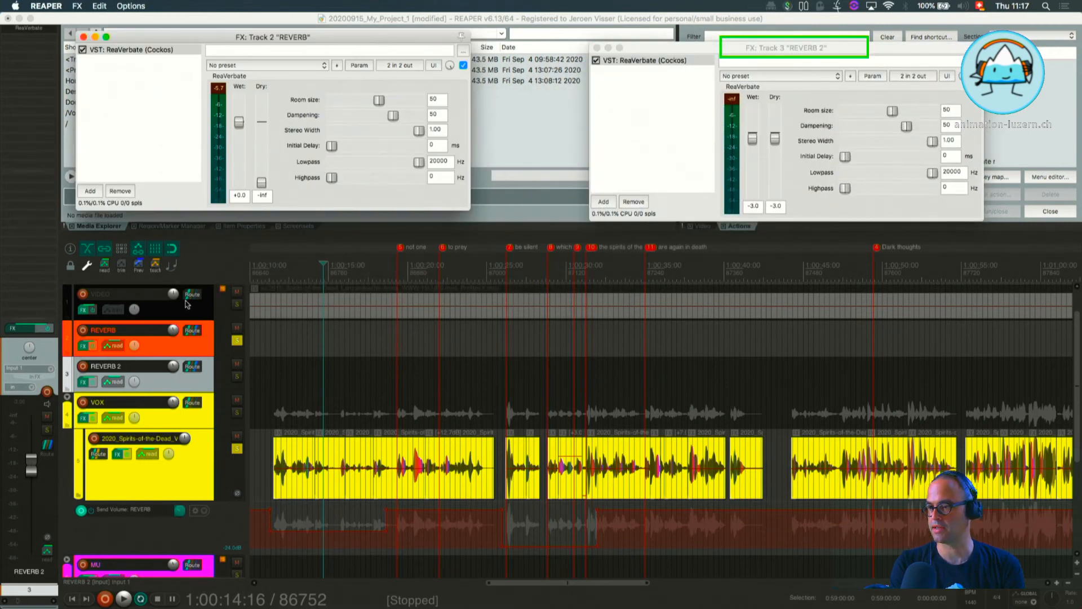
# Rename the REVERB 2 track as "REVERB church".
pyautogui.click(120, 370)
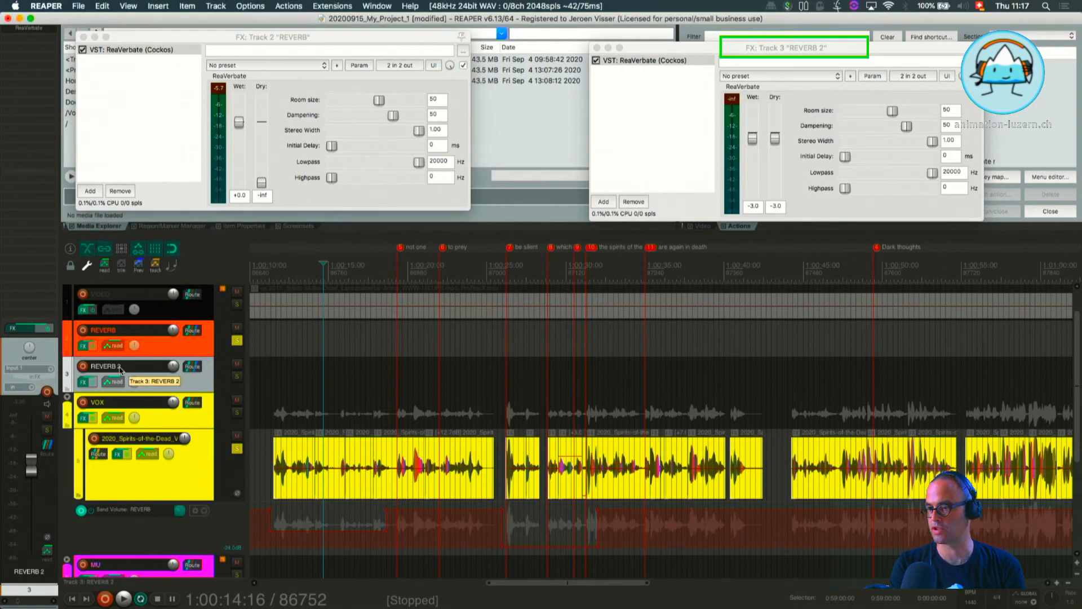
pyautogui.doubleClick(120, 367)
pyautogui.press('Right')
pyautogui.press('BackSpace')
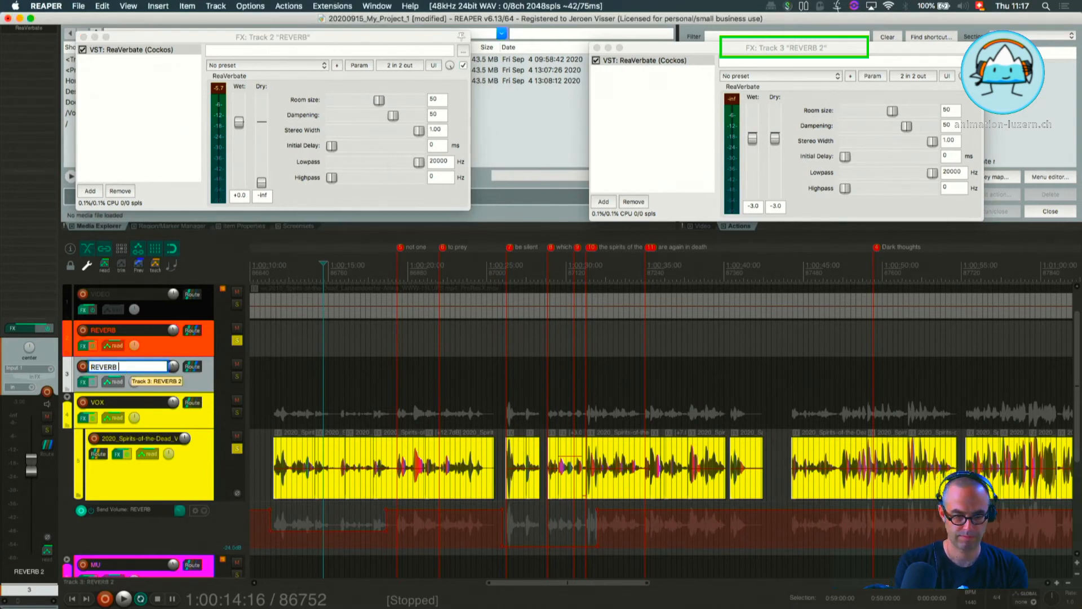
pyautogui.write('church')
pyautogui.press('Return')
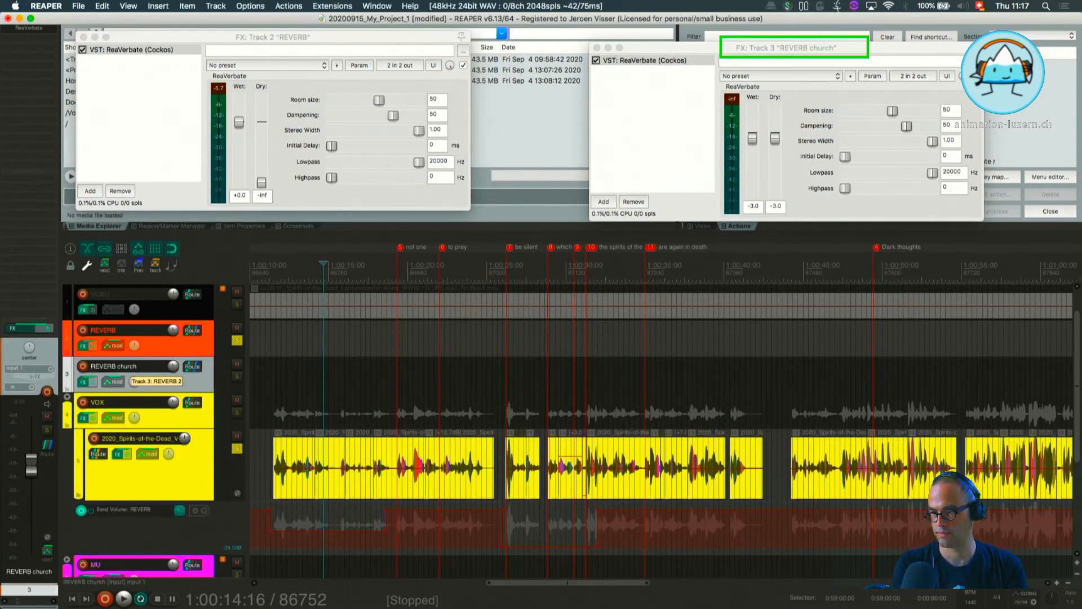
# Rename the original REVERB track as "REVERB bedroom".
pyautogui.click(111, 334)
pyautogui.doubleClick(111, 332)
pyautogui.press('Right')
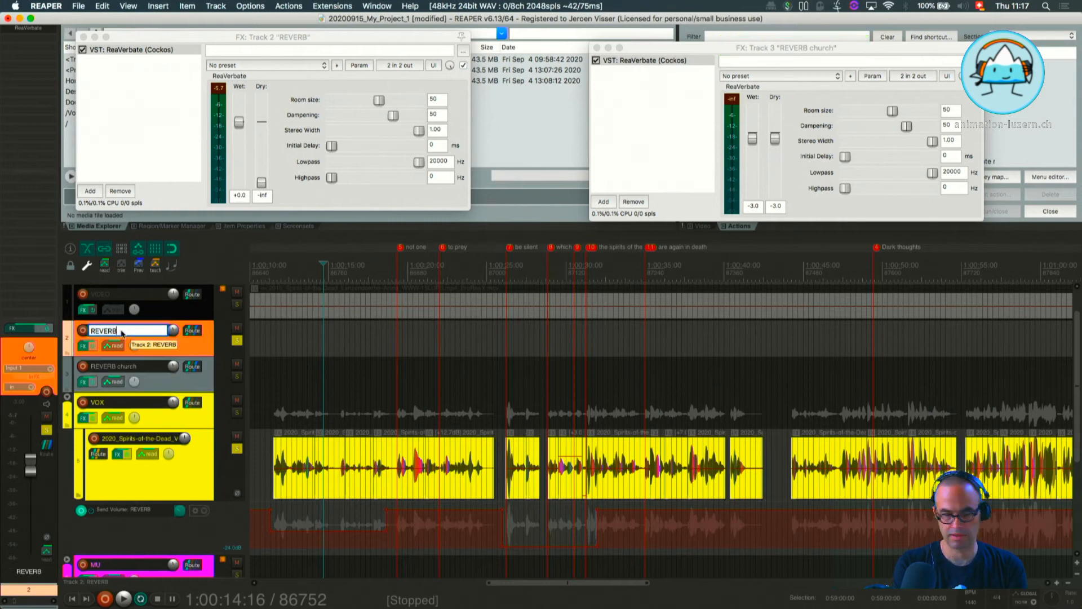
pyautogui.write('bedroom')
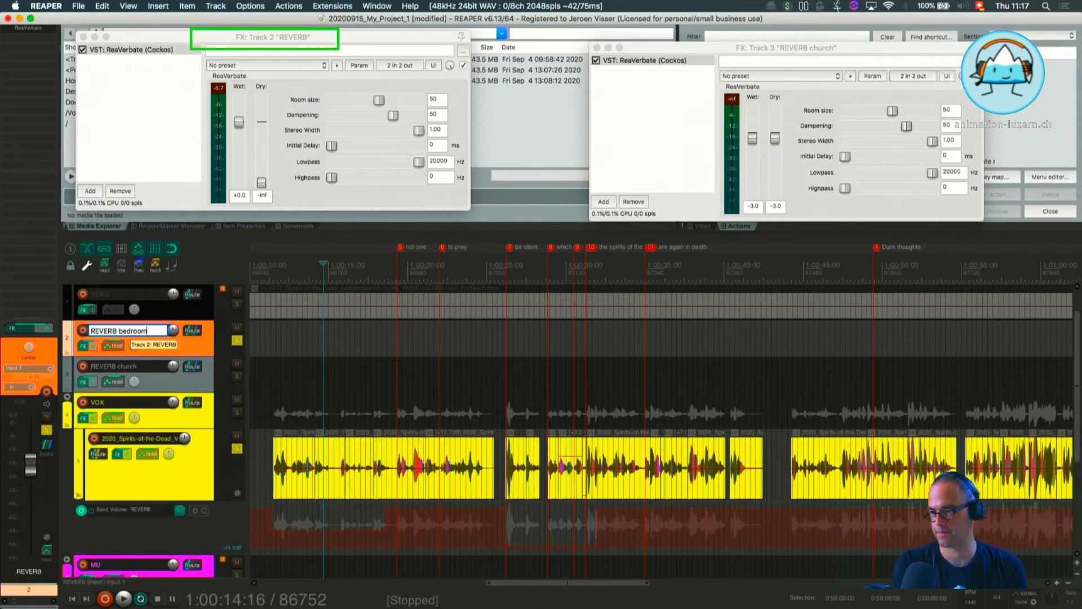
pyautogui.click(153, 378)
pyautogui.click(160, 349)
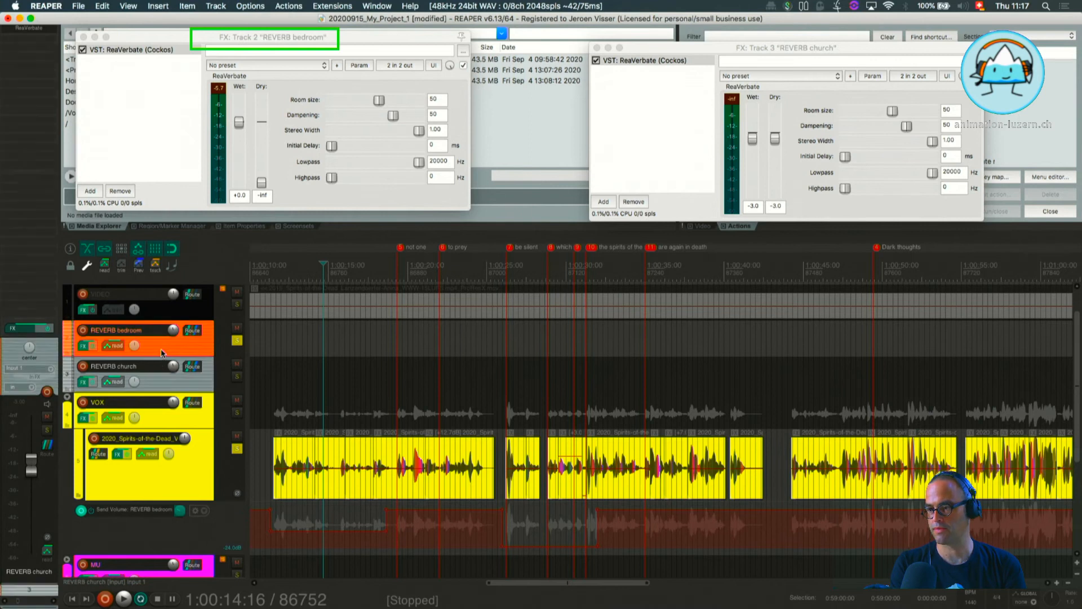
# Show the send volume envelope for REVERB church on the voice track and bring its envelope lane into view.
pyautogui.click(143, 452)
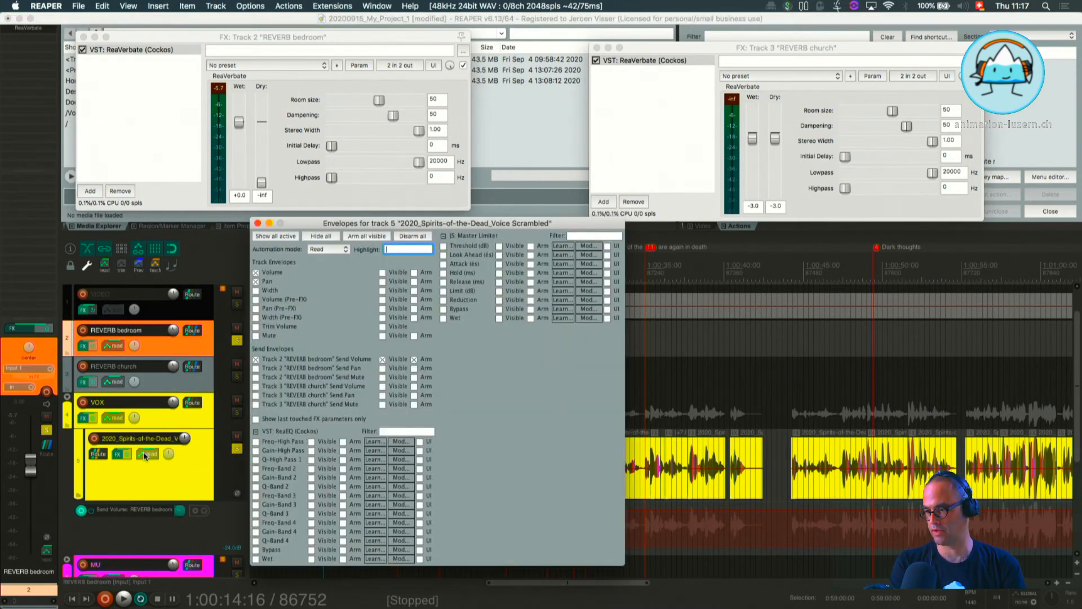
pyautogui.click(256, 387)
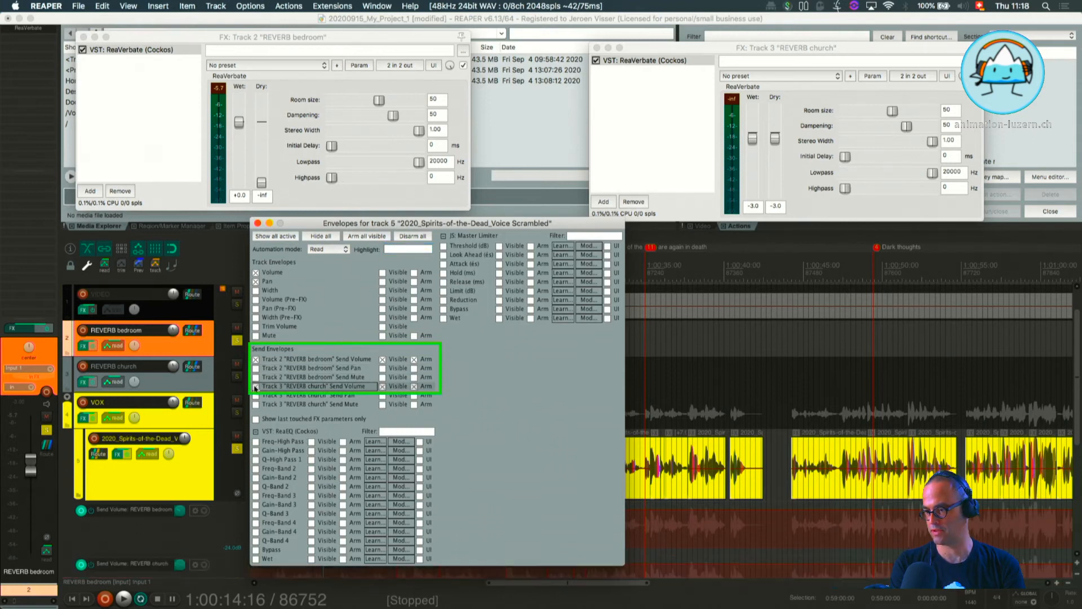
pyautogui.moveTo(374, 220); pyautogui.dragTo(697, 222)
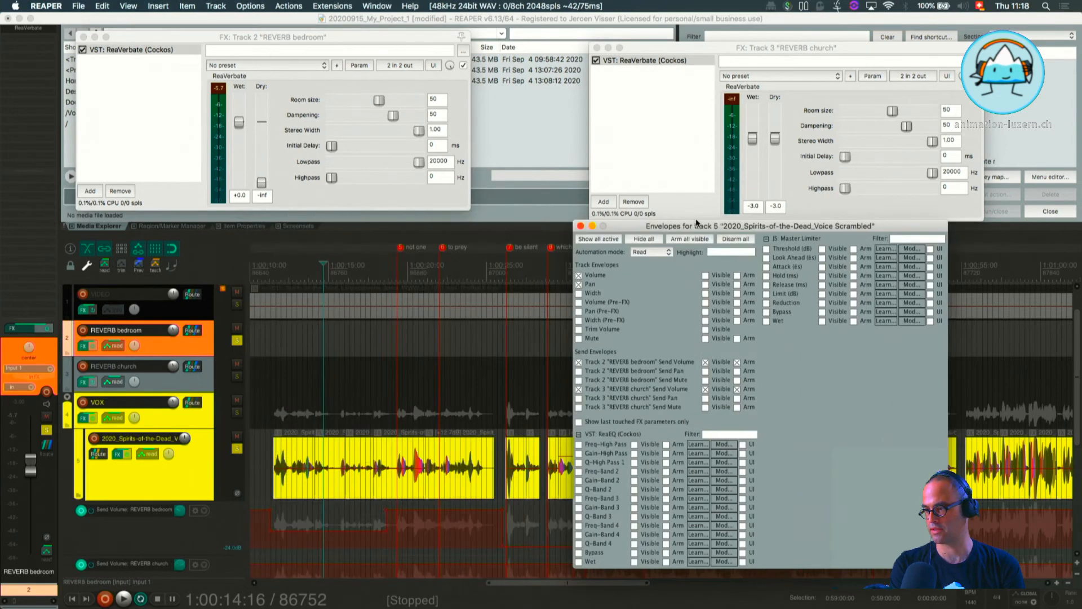
pyautogui.click(581, 226)
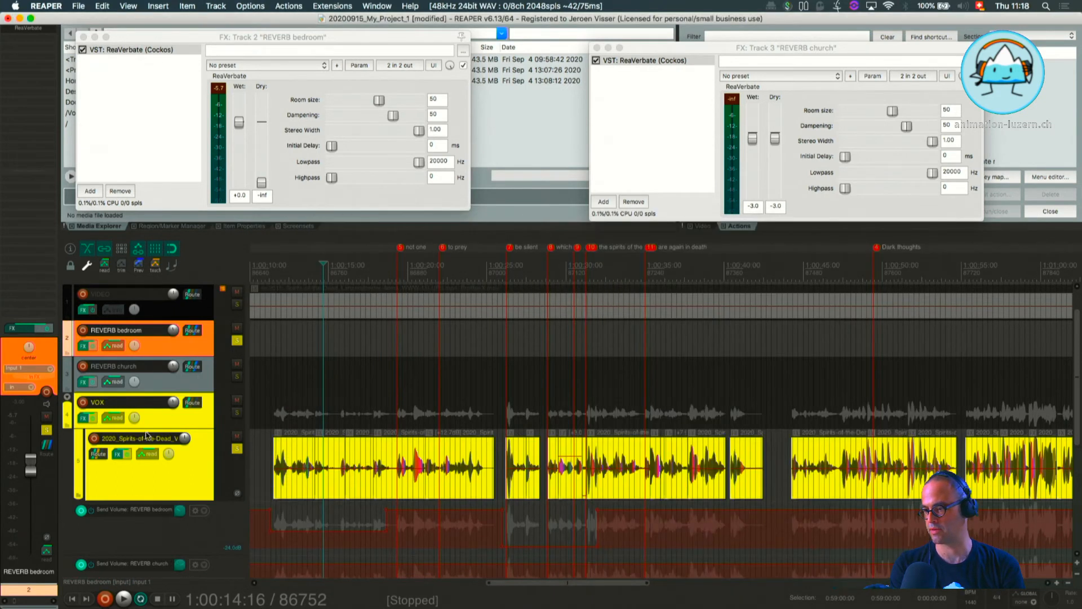
pyautogui.scroll(-2, 145, 435)
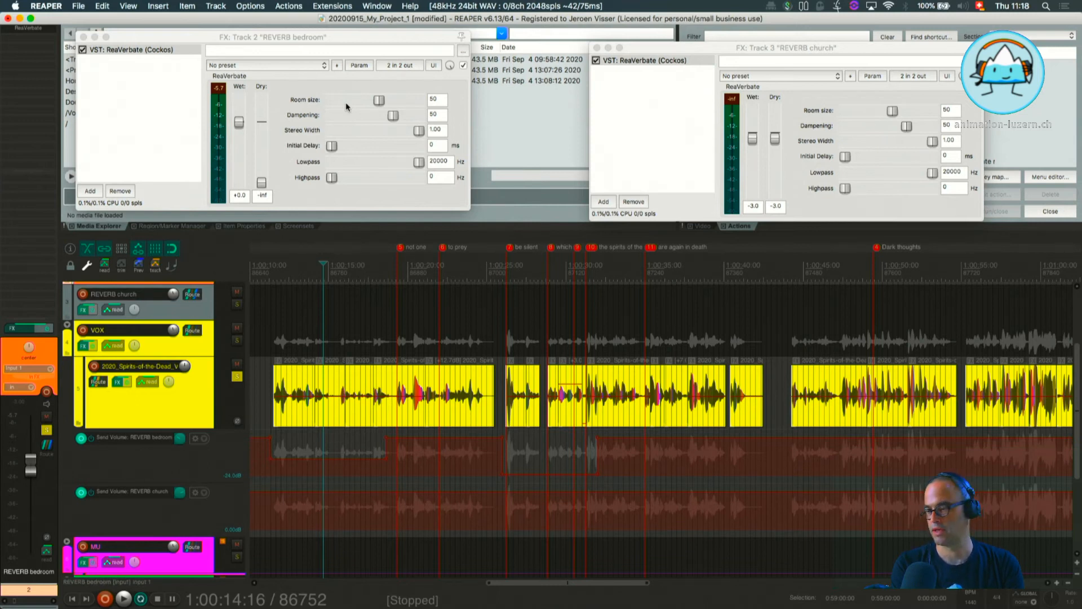
# Select the time from 1:00:19:00 to 1:00:26:00 and lower the REVERB church send volume envelope strongly within it.
pyautogui.click(395, 275)
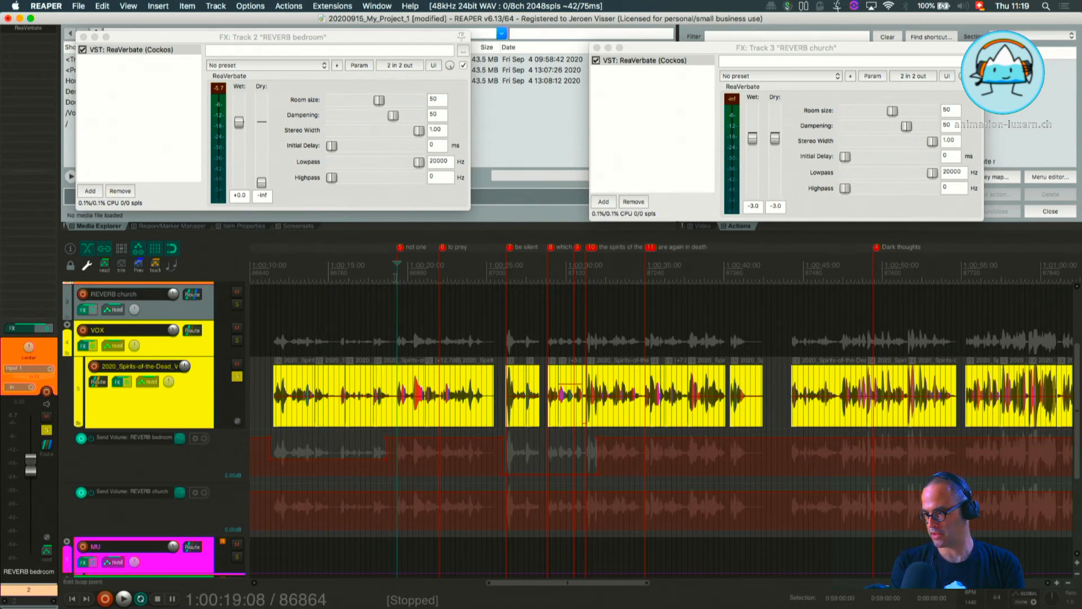
pyautogui.moveTo(394, 277); pyautogui.dragTo(500, 288)
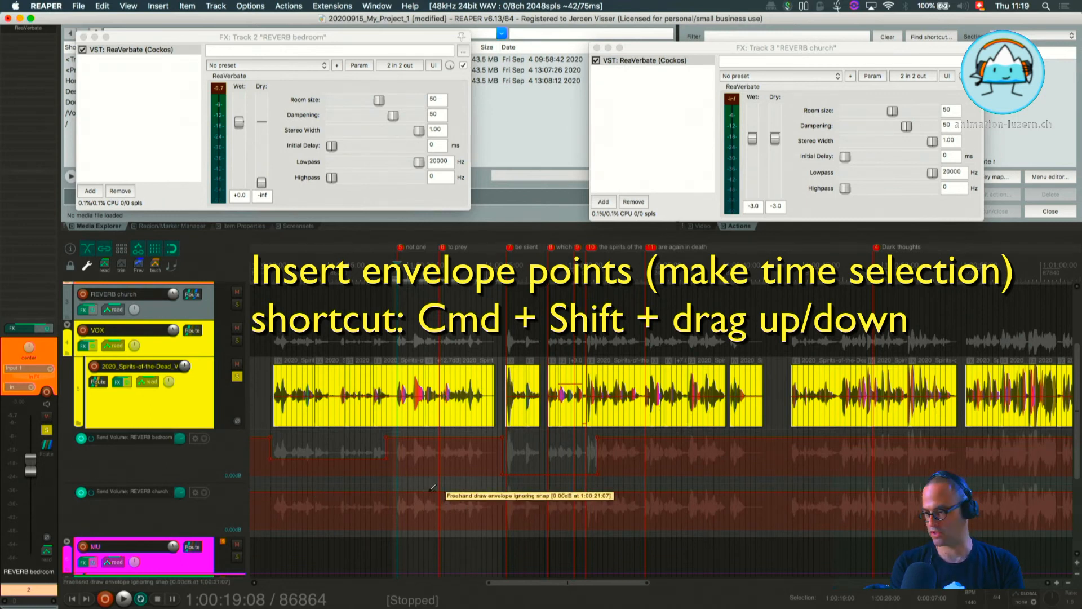
pyautogui.keyDown('shift'); pyautogui.keyDown('super'); pyautogui.moveTo(429, 492); pyautogui.dragTo(424, 606); pyautogui.keyUp('super'); pyautogui.keyUp('shift')
pyautogui.moveTo(418, 606); pyautogui.dragTo(431, 553)
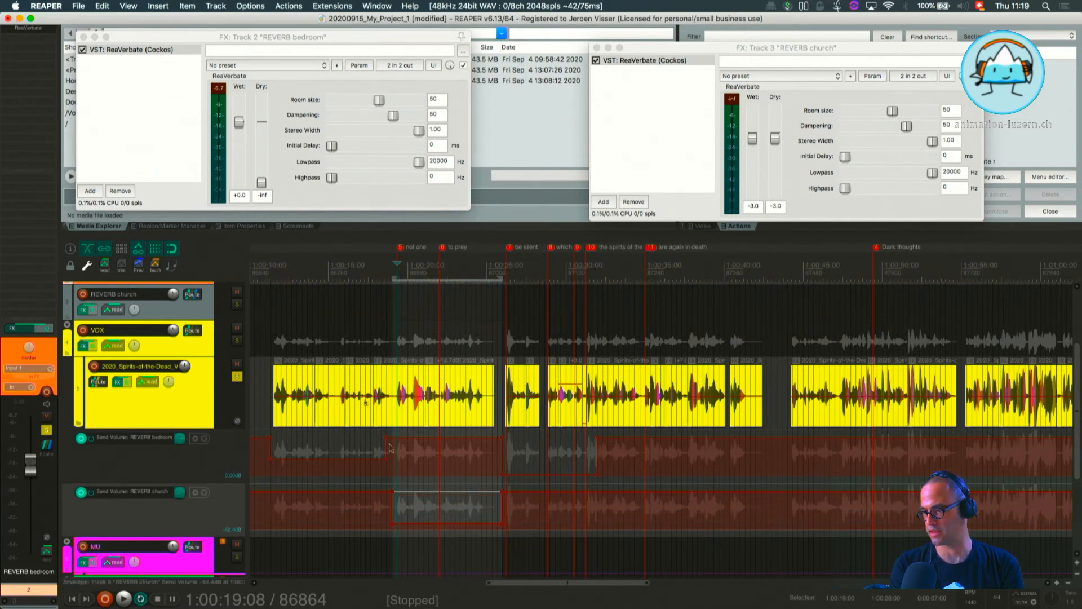
# Set the time selection from 1:00:11:16 to 1:00:25:16 and play it to hear the automated reverb sends.
pyautogui.click(275, 279)
pyautogui.moveTo(276, 279); pyautogui.dragTo(497, 300)
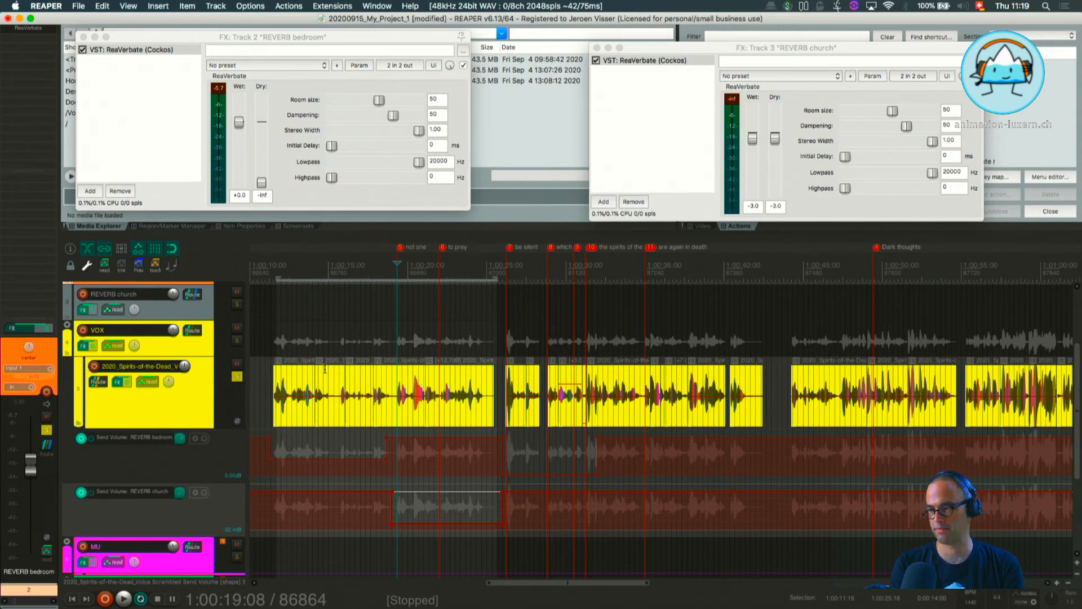
pyautogui.press('space')
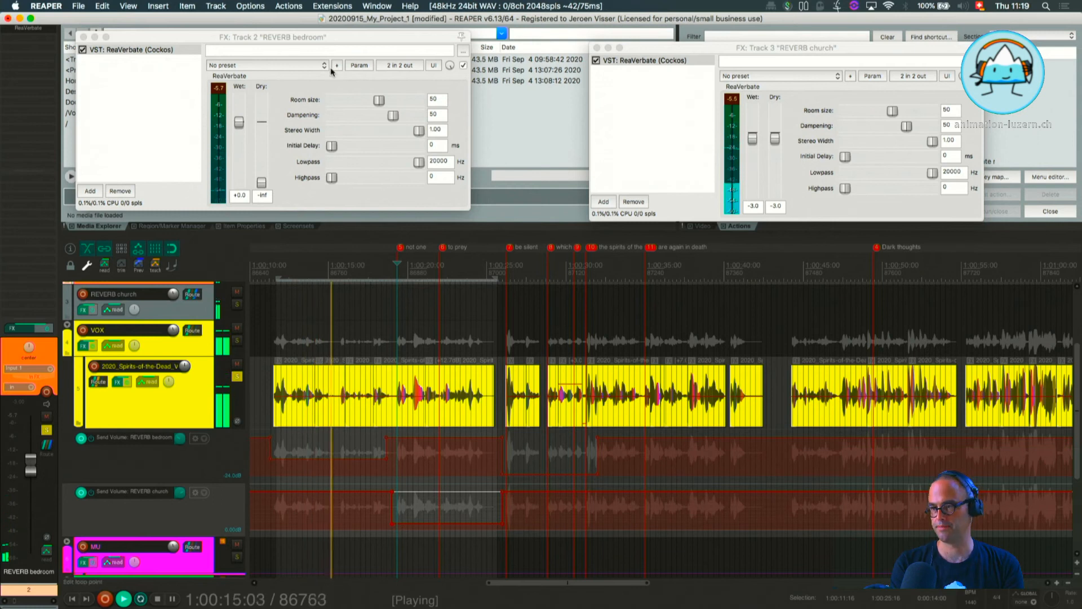
# In REVERB bedroom's ReaVerbate, set the room size to 31 and the dampening to 84.
pyautogui.moveTo(329, 36); pyautogui.dragTo(342, 62)
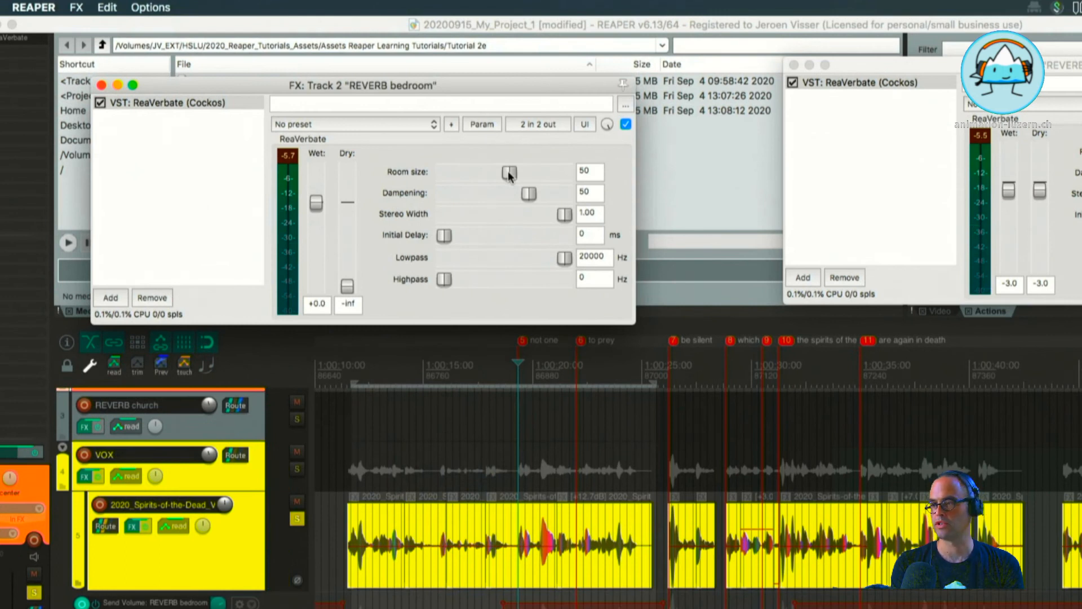
pyautogui.moveTo(509, 175); pyautogui.dragTo(454, 177)
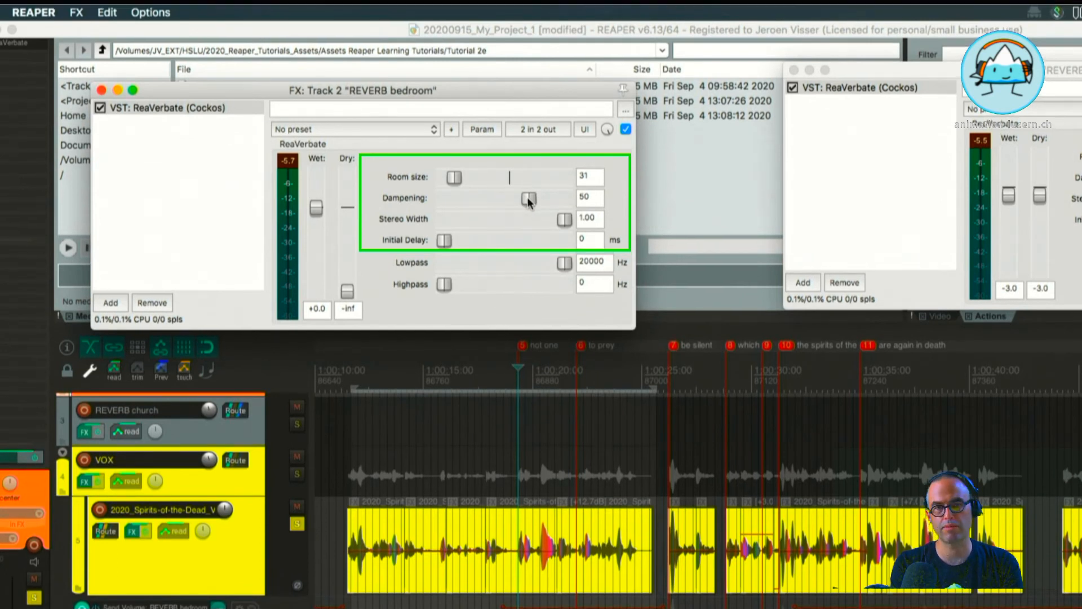
pyautogui.moveTo(529, 201); pyautogui.dragTo(553, 205)
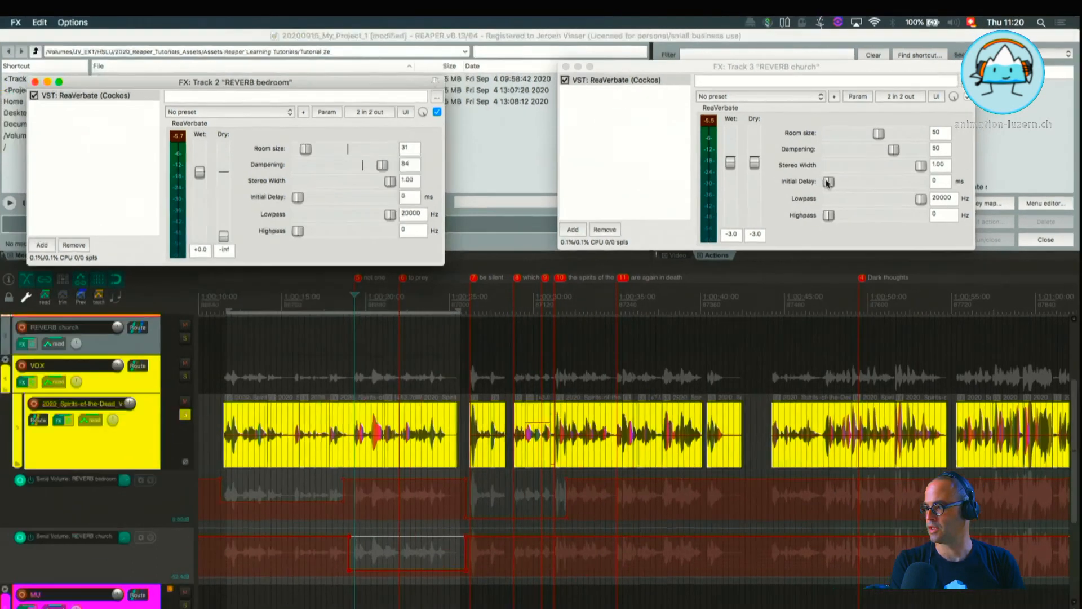
# In REVERB church's ReaVerbate, set the initial delay to 35 ms, room size to 82 and dampening to 21.
pyautogui.click(846, 175)
pyautogui.moveTo(715, 234); pyautogui.dragTo(770, 233)
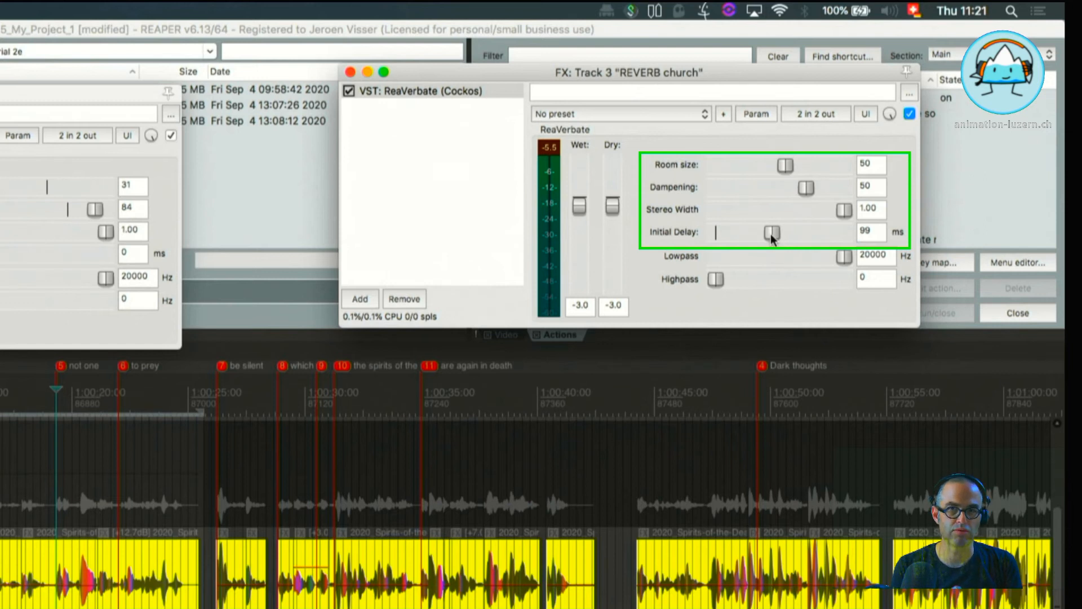
pyautogui.moveTo(772, 232); pyautogui.dragTo(749, 240)
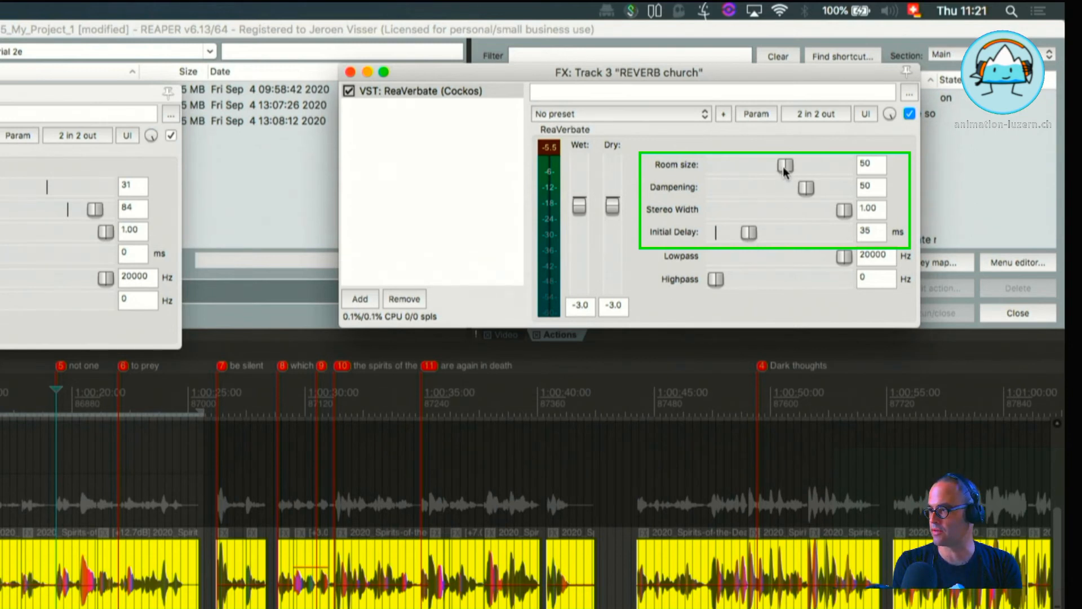
pyautogui.moveTo(784, 171); pyautogui.dragTo(828, 172)
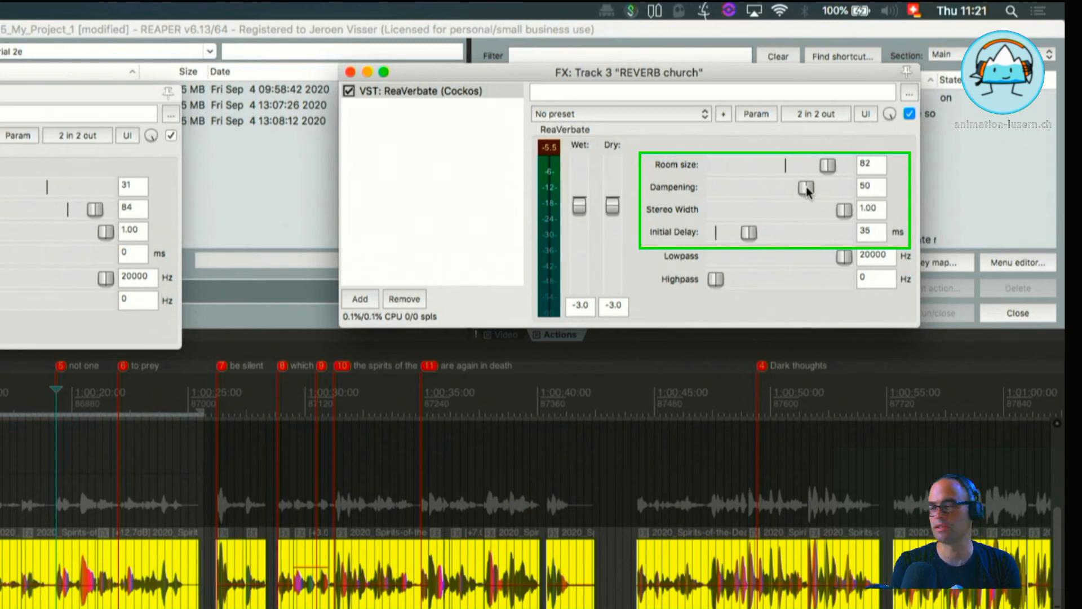
pyautogui.moveTo(807, 188); pyautogui.dragTo(777, 194)
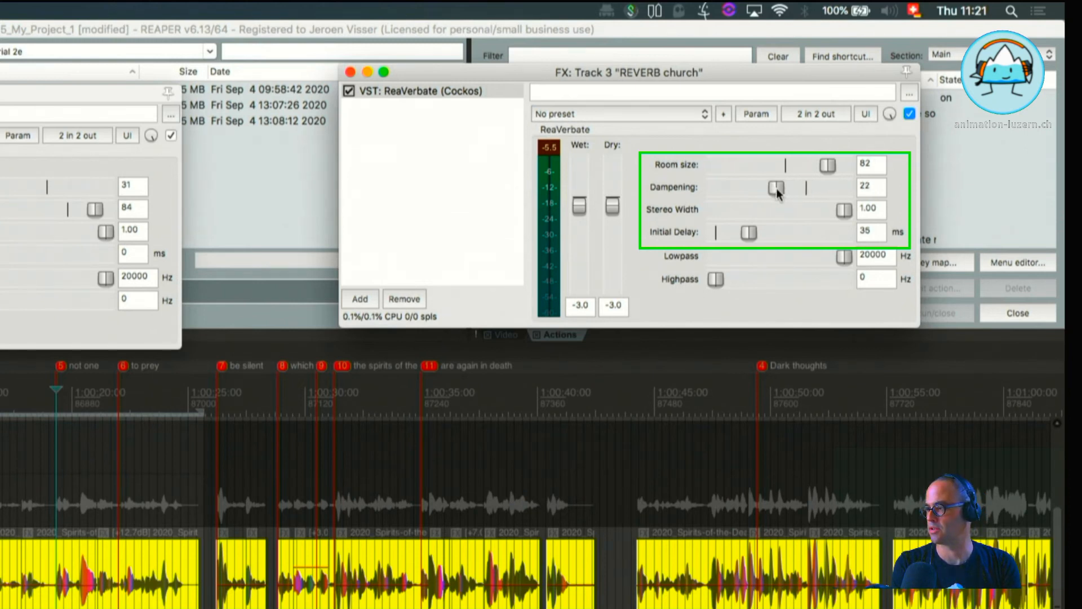
pyautogui.moveTo(776, 188); pyautogui.dragTo(774, 188)
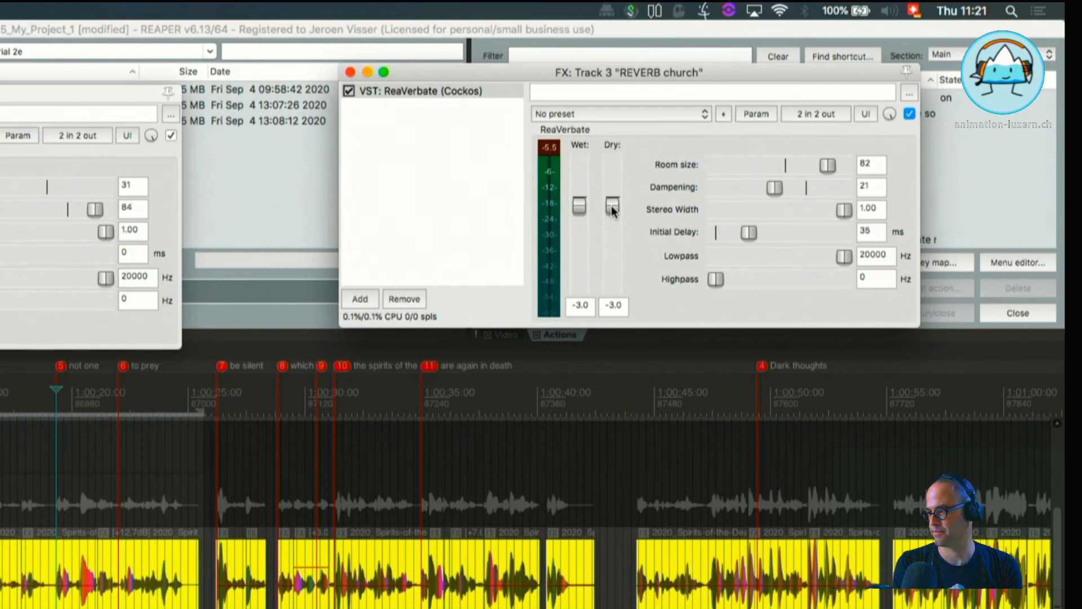
# Set REVERB church's dry level to -inf and play the time selection to compare both reverbs.
pyautogui.moveTo(612, 210); pyautogui.dragTo(608, 317)
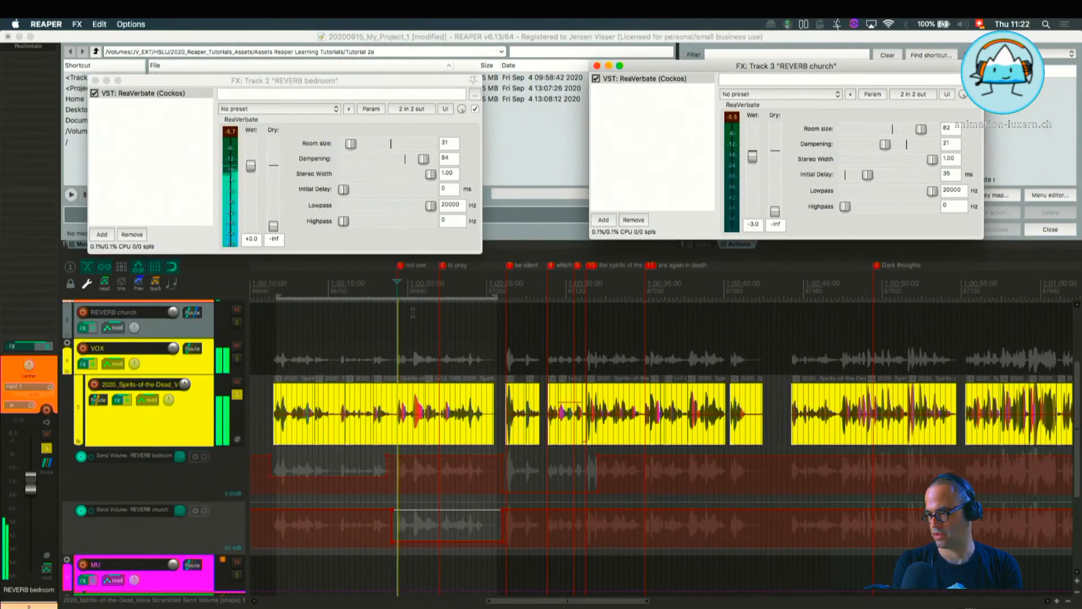
pyautogui.press('space')
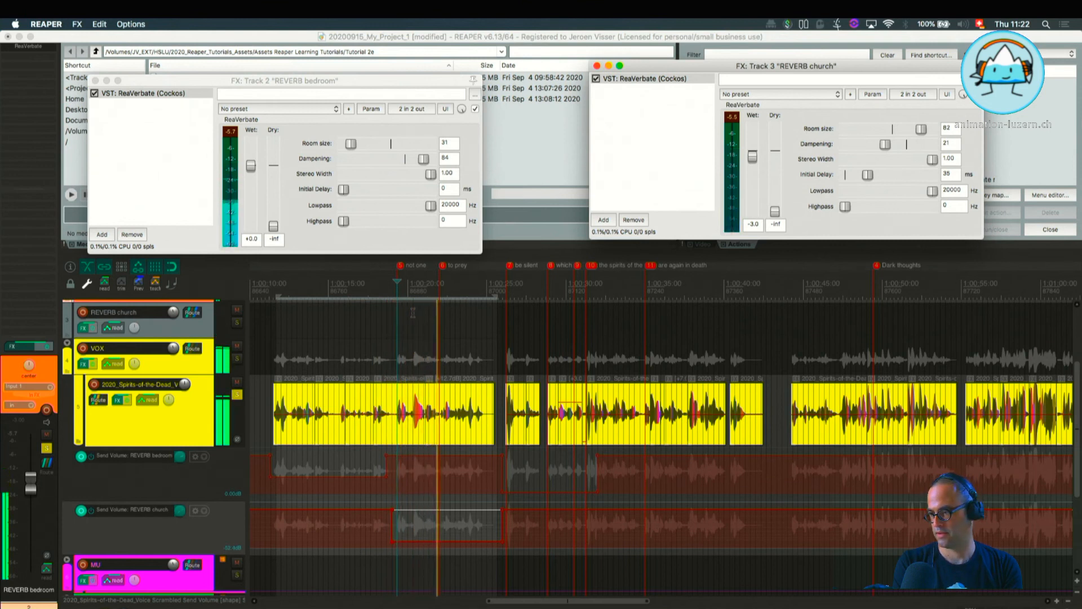
pyautogui.press('space')
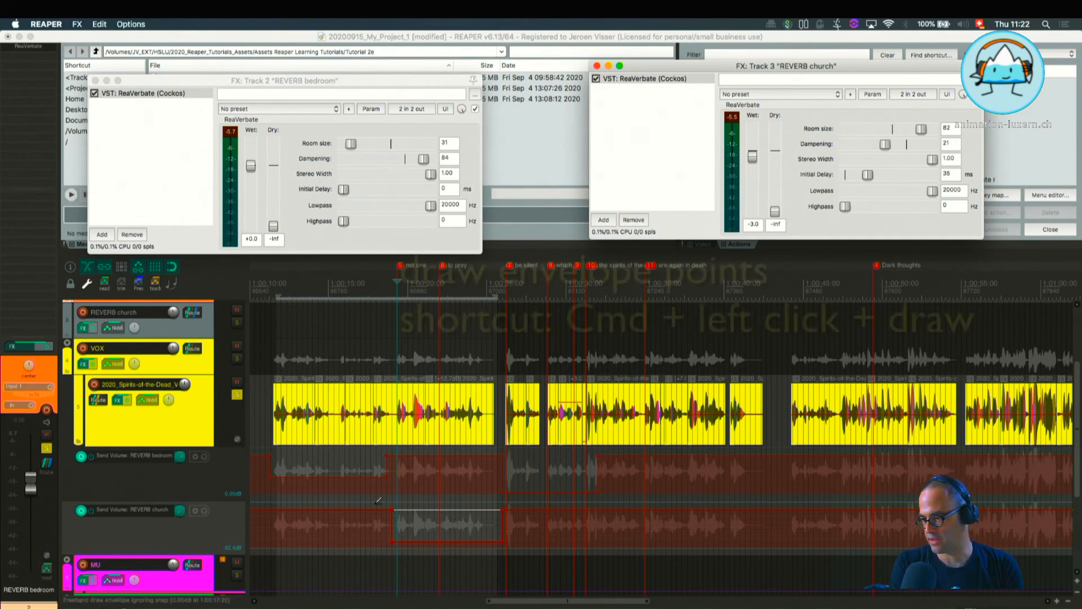
# Draw a freehand fade-down in the church send envelope and a peak and a dip in the bedroom send envelope, then audition them.
pyautogui.moveTo(380, 505)
pyautogui.mouseDown()
pyautogui.moveTo(399, 514)
pyautogui.moveTo(410, 543)
pyautogui.moveTo(501, 542)
pyautogui.mouseUp()
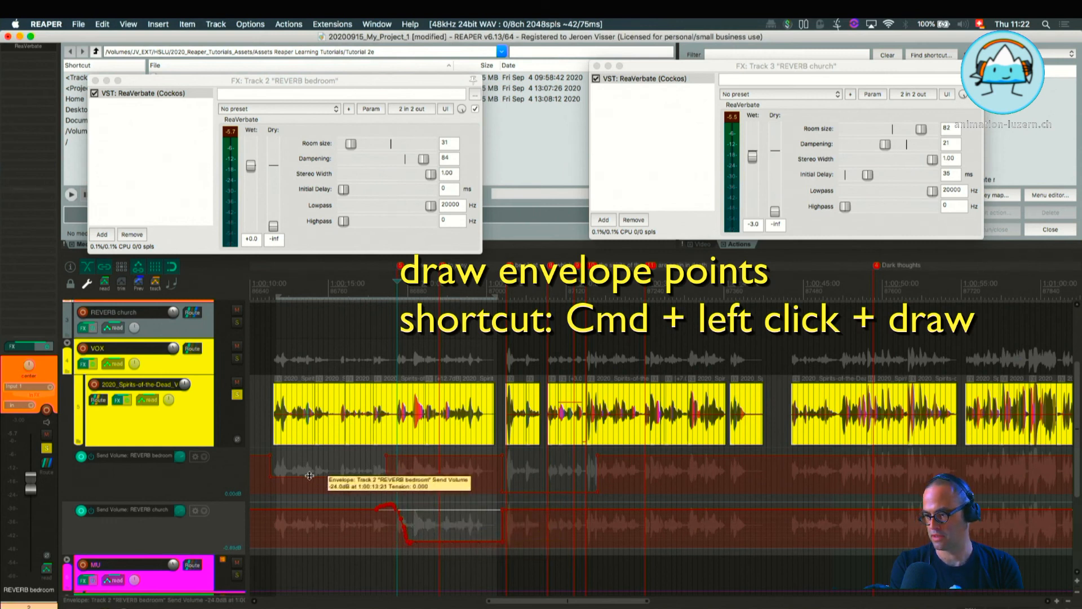
pyautogui.moveTo(299, 477)
pyautogui.mouseDown()
pyautogui.moveTo(309, 458)
pyautogui.moveTo(323, 459)
pyautogui.moveTo(328, 477)
pyautogui.moveTo(451, 455)
pyautogui.moveTo(414, 456)
pyautogui.moveTo(418, 477)
pyautogui.moveTo(428, 463)
pyautogui.mouseUp()
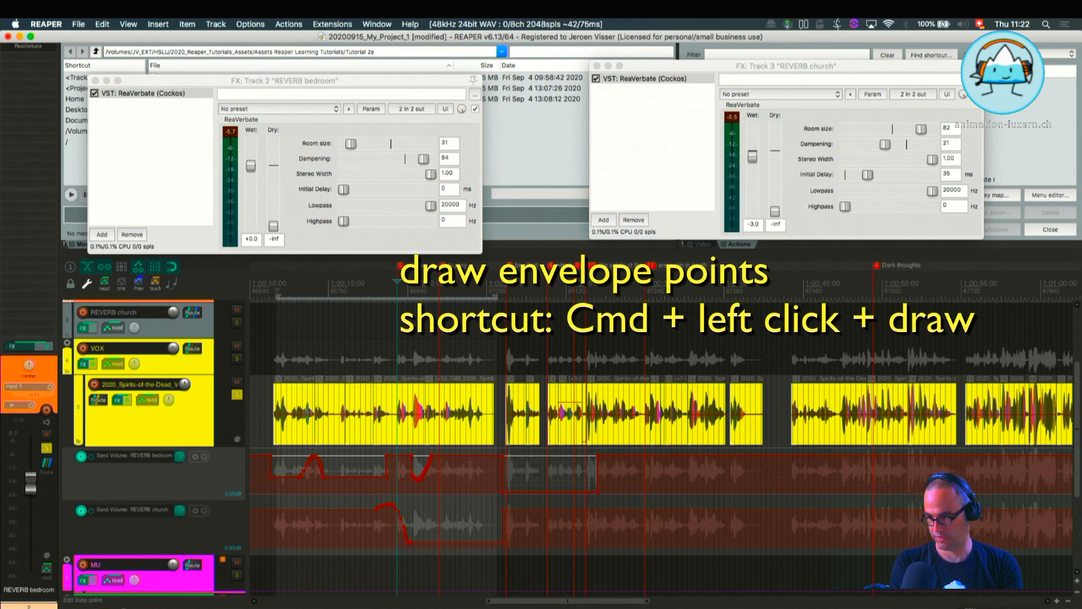
pyautogui.press('space')
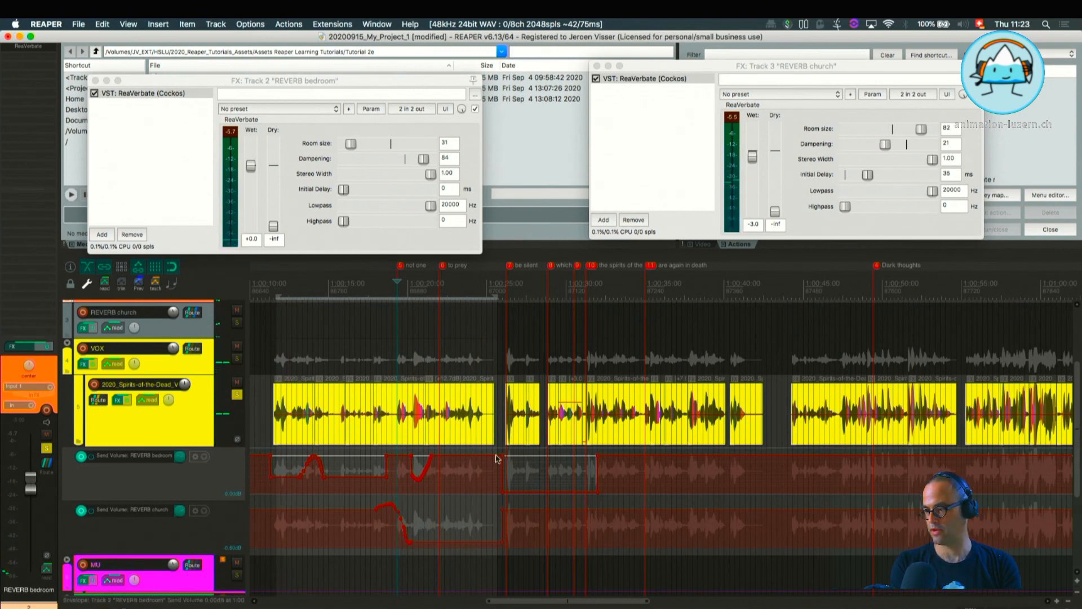
# Lower the bedroom send level after its drawn dip and the church send level before its fade to about -2.6 dB, then play the selection.
pyautogui.moveTo(454, 456); pyautogui.dragTo(451, 473)
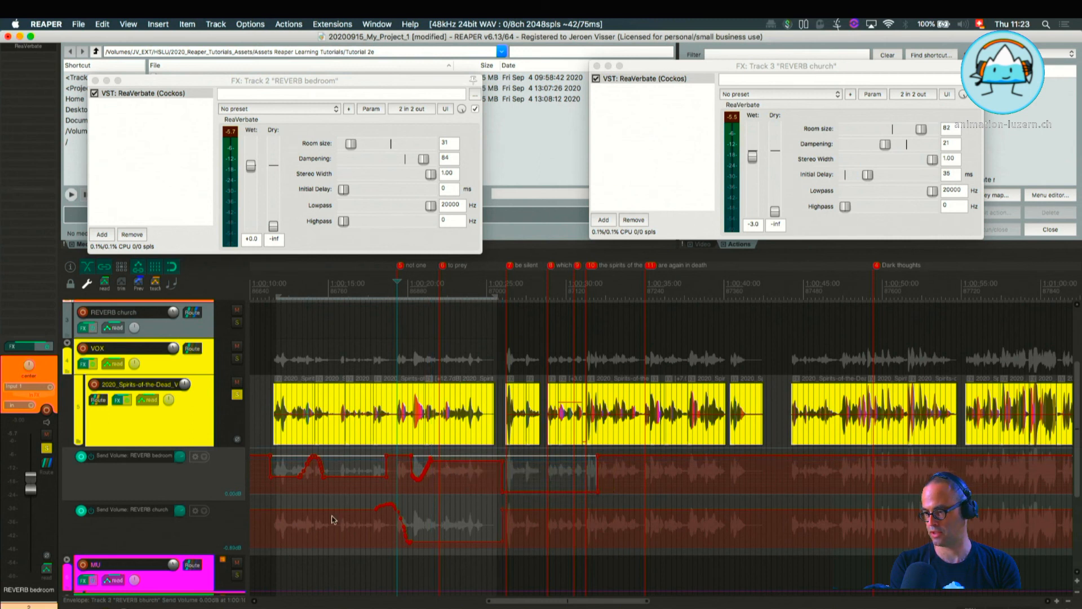
pyautogui.click(296, 513)
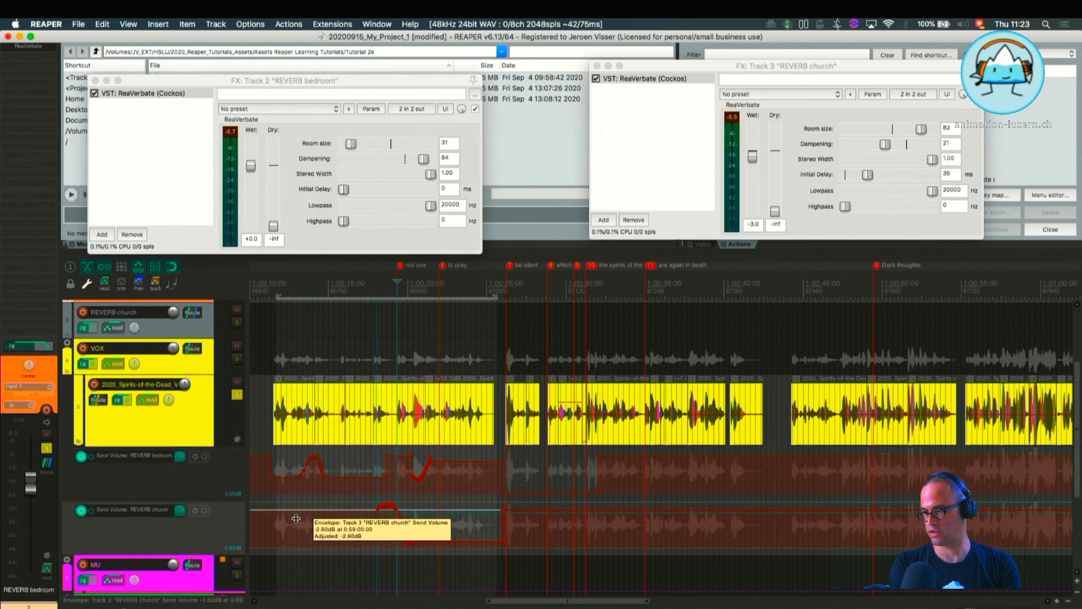
pyautogui.press('space')
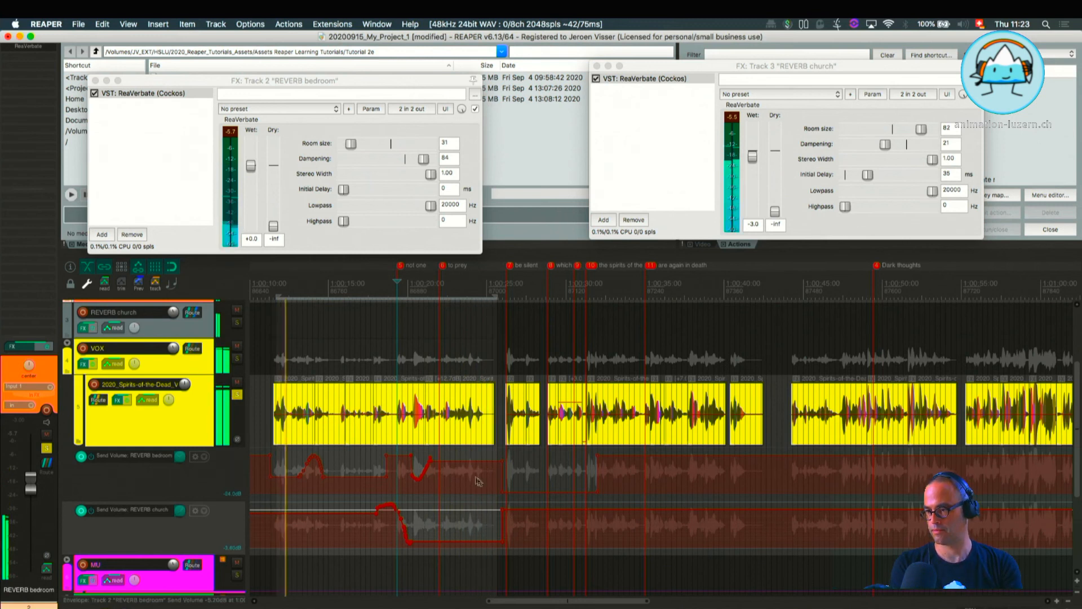
# Solo the REVERB church track during playback.
pyautogui.scroll(2, 387, 469)
pyautogui.scroll(1, 144, 360)
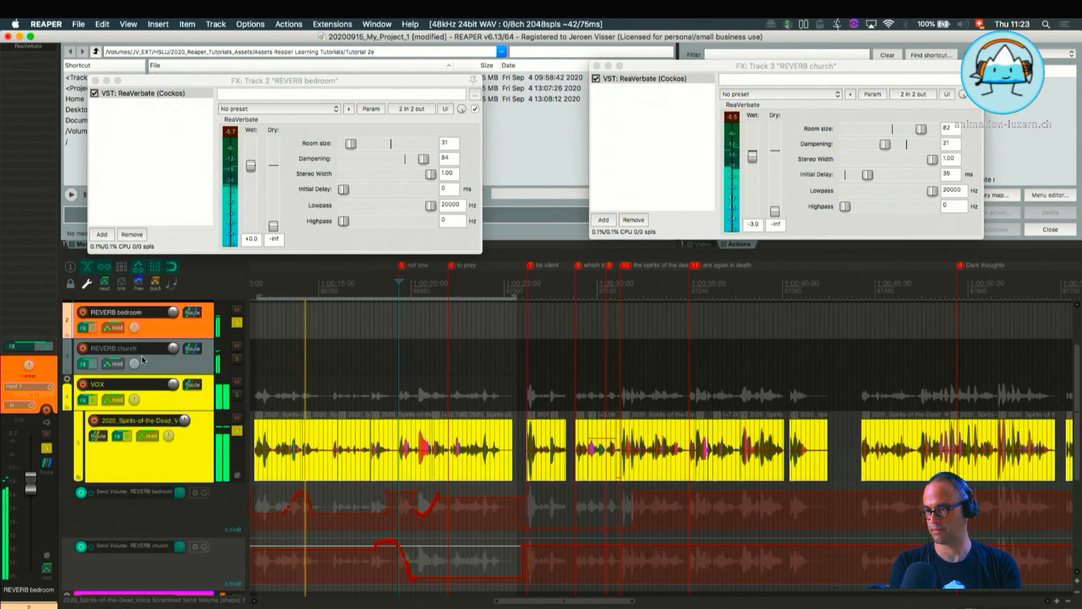
pyautogui.click(237, 359)
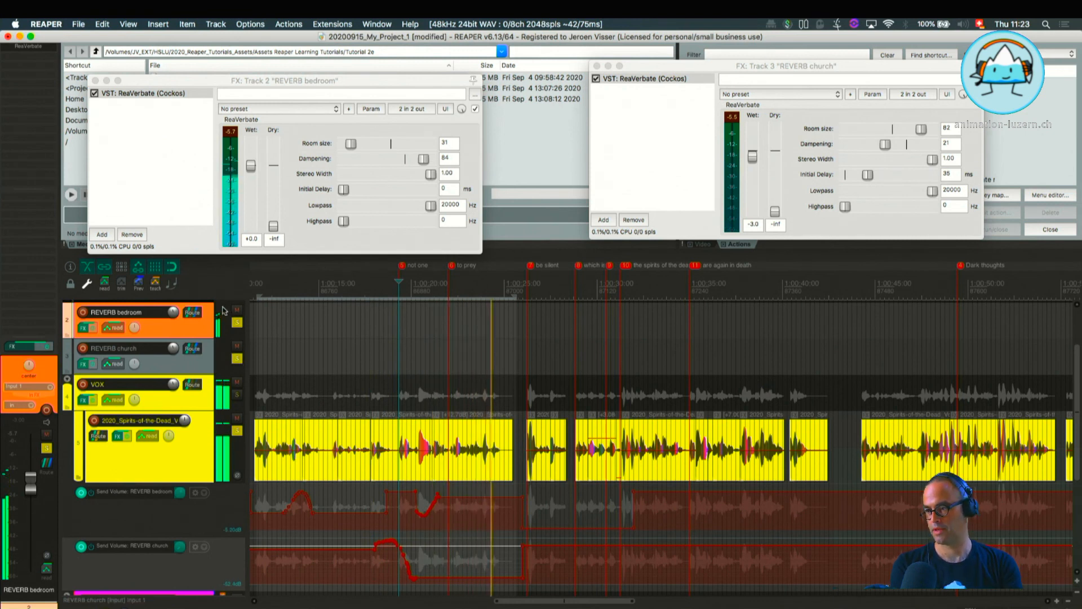
# Replay the time selection from its start to hear the automated bedroom and church reverbs together, and stop playback.
pyautogui.press('space')
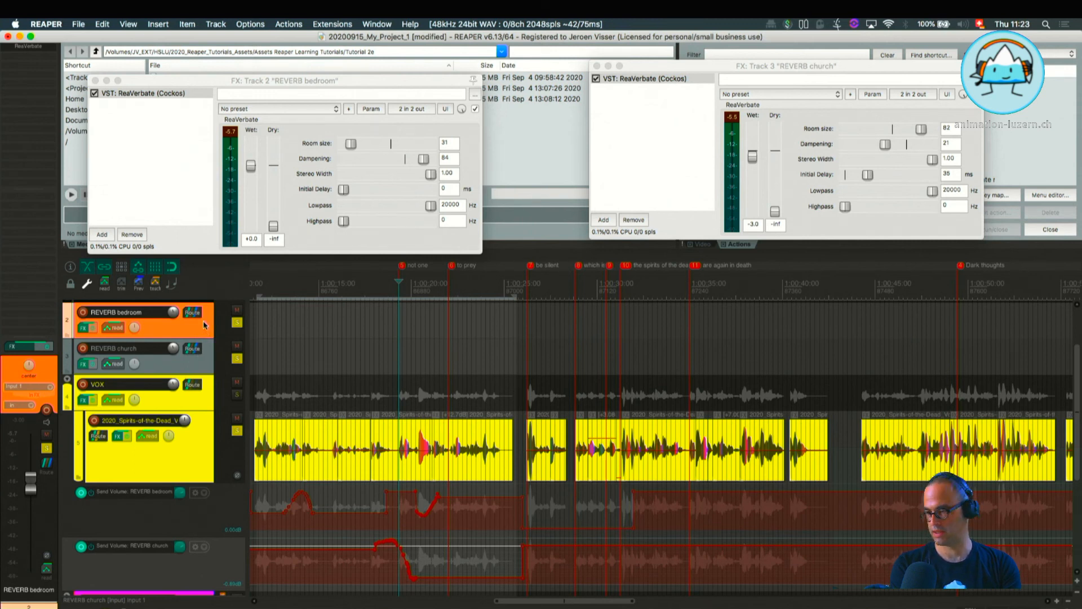
pyautogui.press('space')
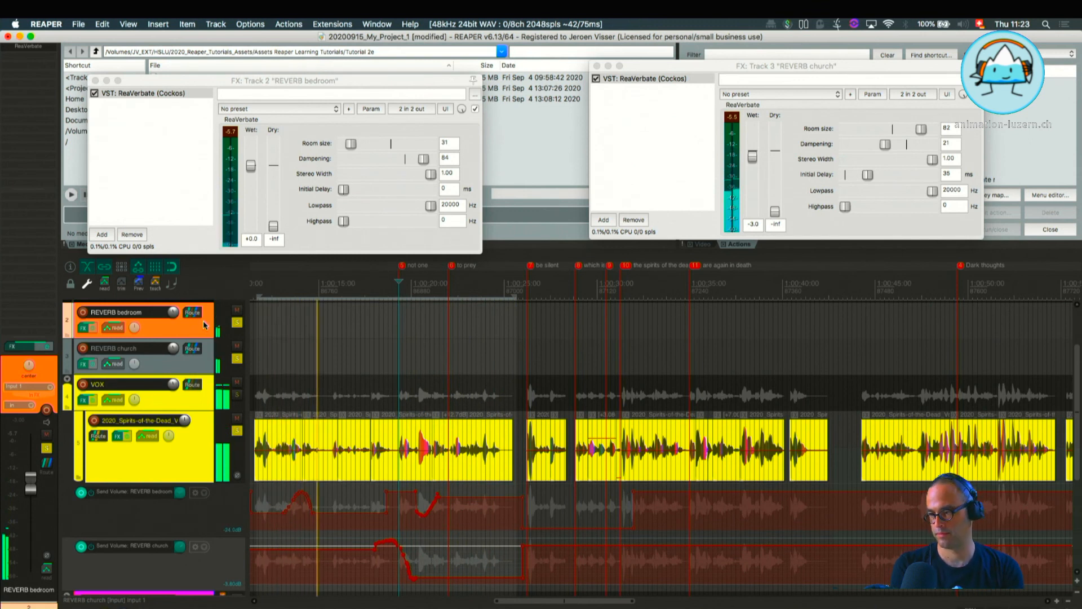
pyautogui.press('space')
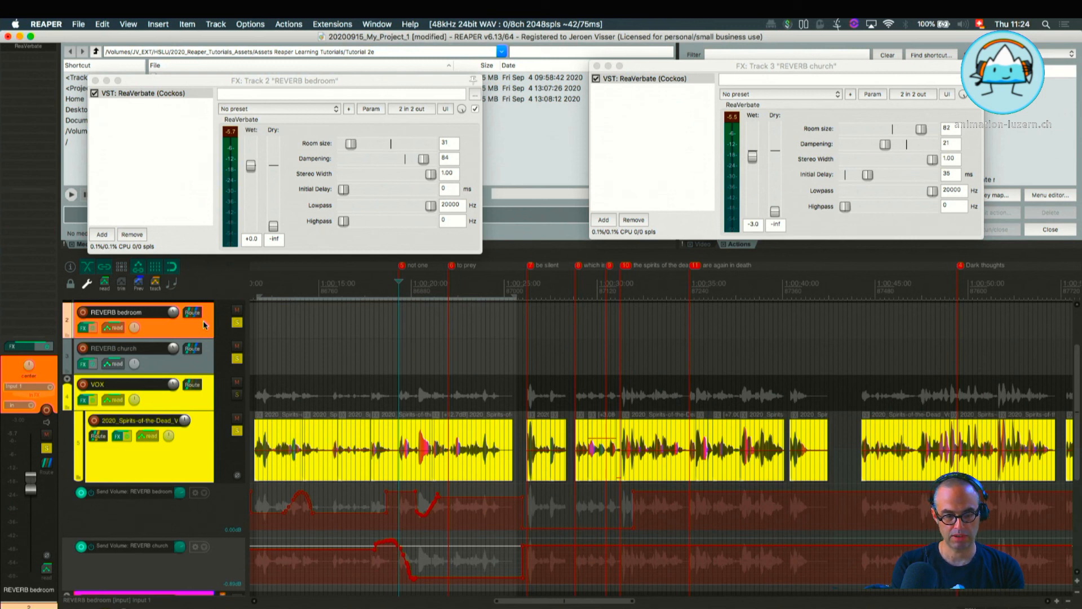
# Insert a new track directly above REVERB bedroom and name it FX RETURNS.
pyautogui.press('super+t')
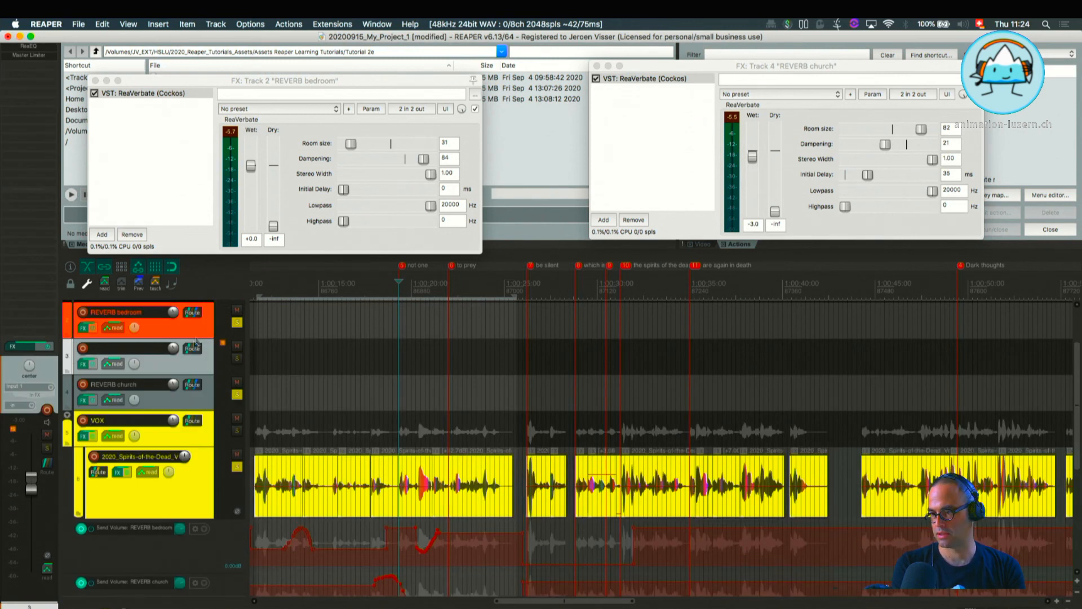
pyautogui.moveTo(192, 360); pyautogui.dragTo(192, 309)
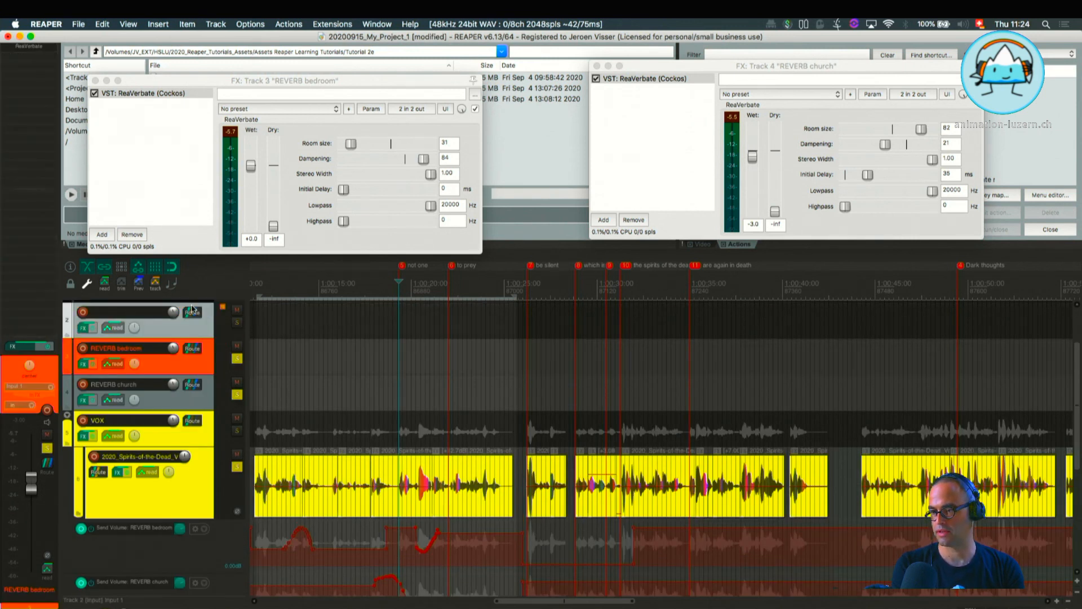
pyautogui.doubleClick(108, 315)
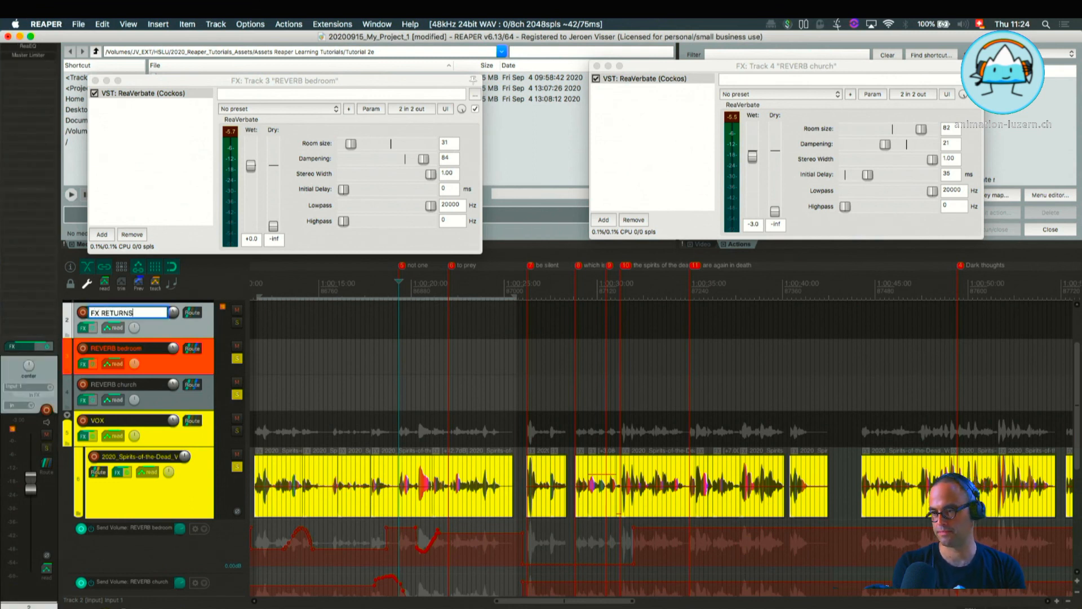
pyautogui.write('FX RETURNS')
pyautogui.press('Return')
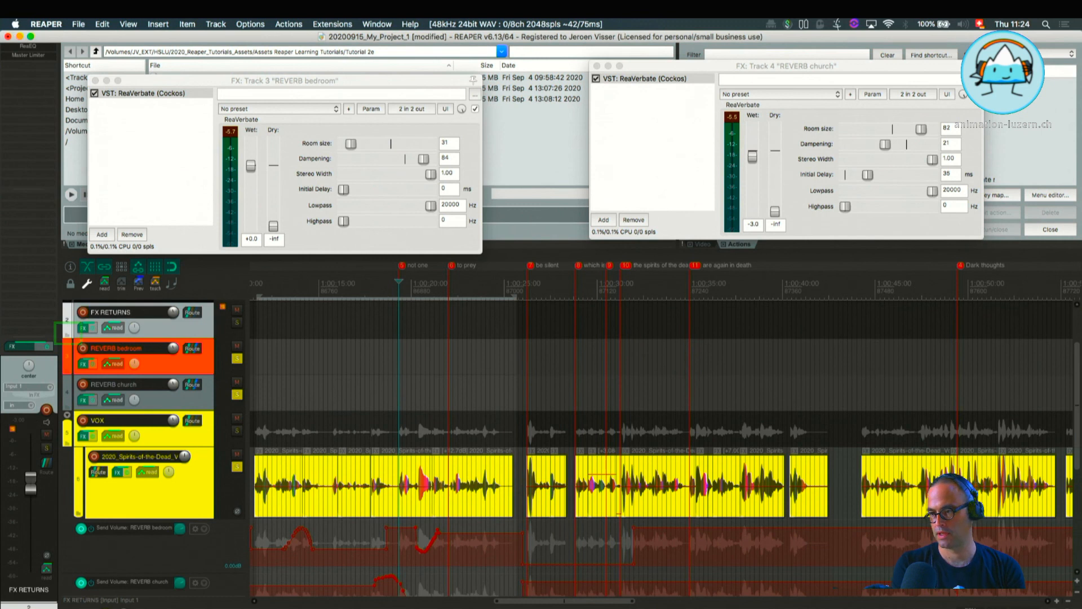
# Make FX RETURNS a folder containing only REVERB bedroom and REVERB church, with the folder ending before VOX.
pyautogui.click(66, 337)
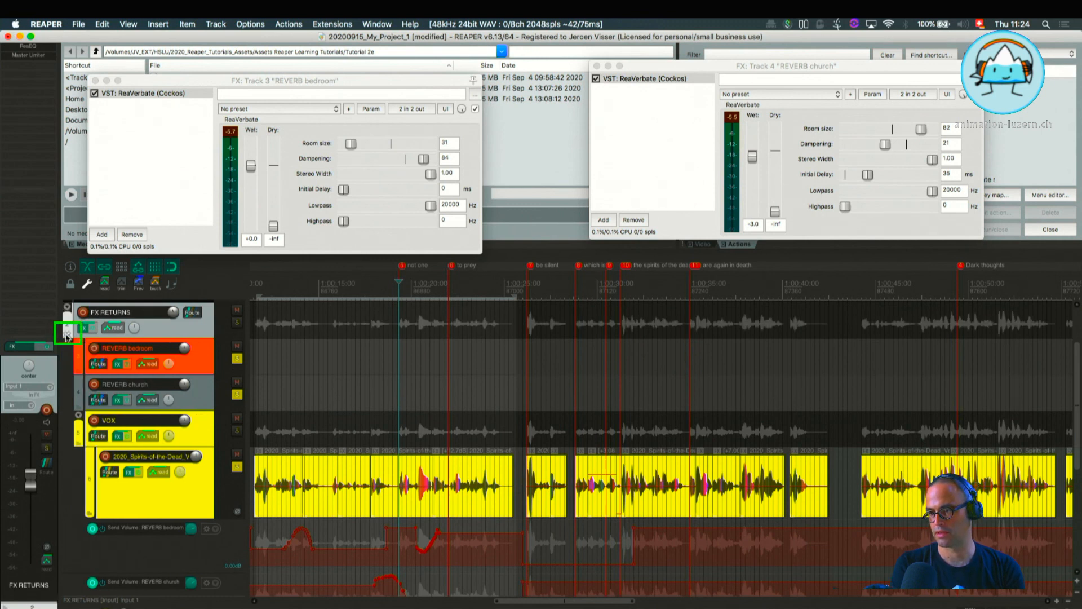
pyautogui.click(79, 407)
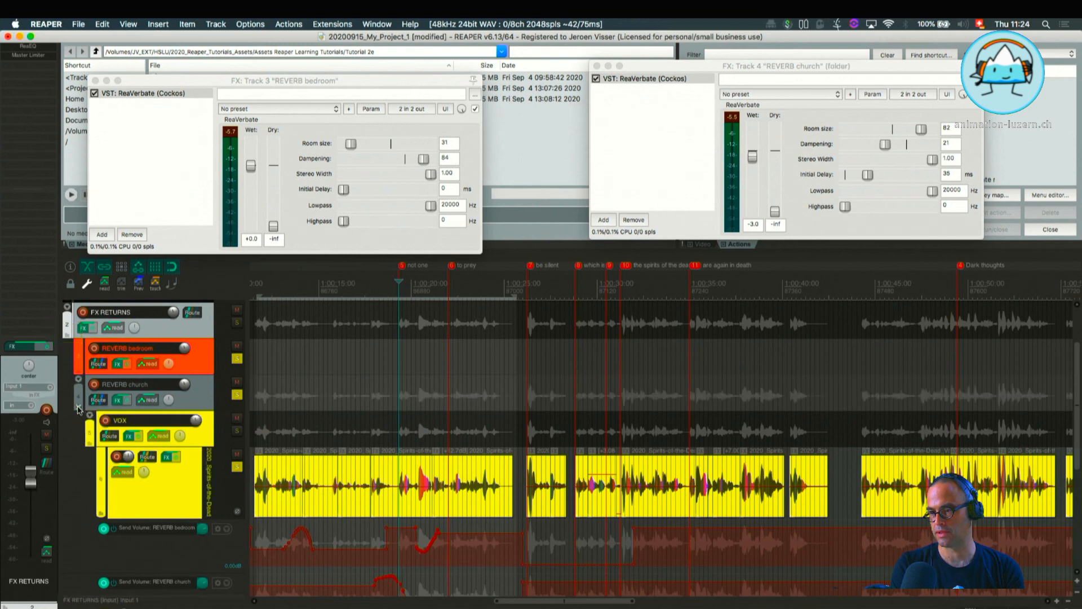
pyautogui.click(78, 408)
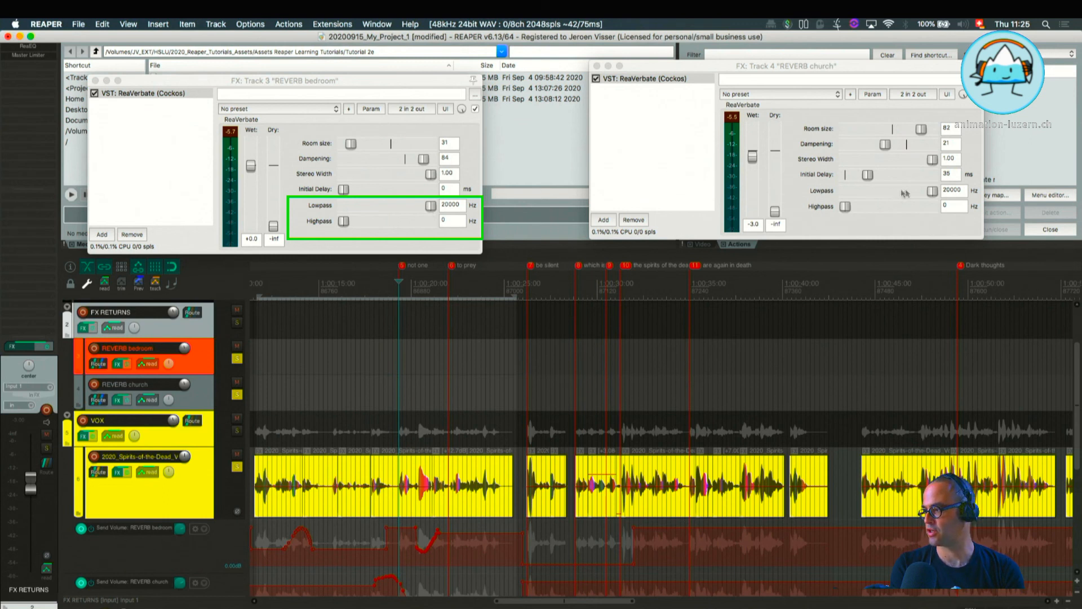
# Audition the shortened time selection before the "not one" marker from near its start and lower REVERB church's lowpass to 2000 Hz.
pyautogui.press('space')
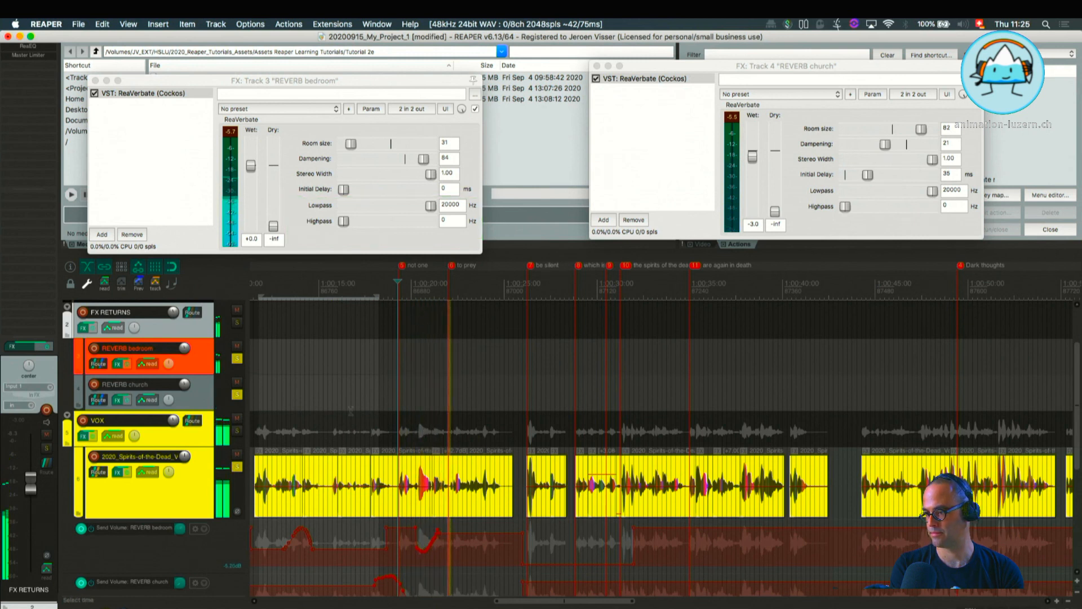
pyautogui.press('space')
pyautogui.press('space')
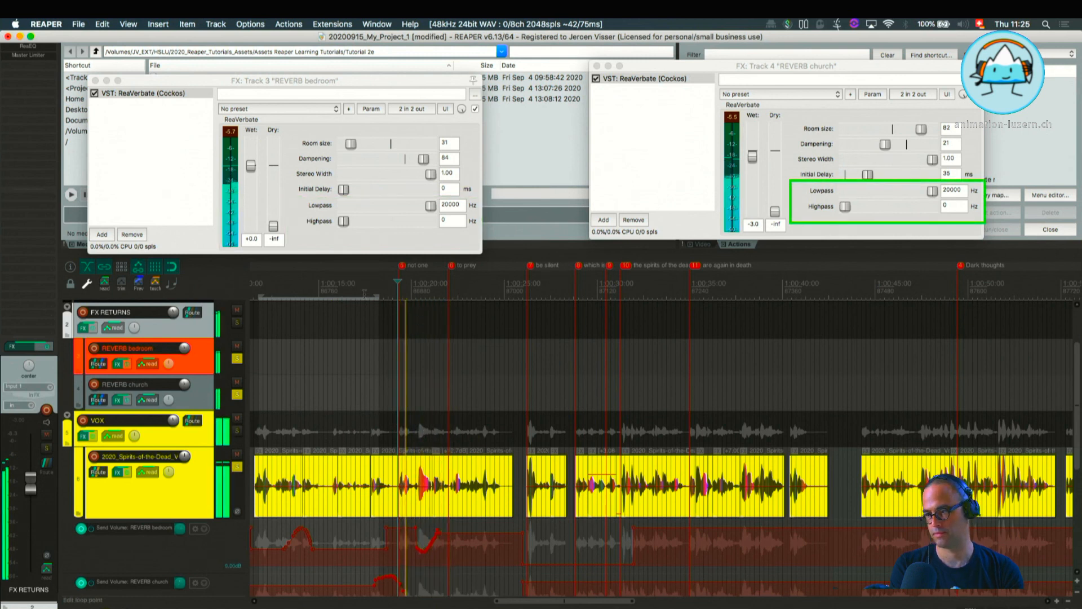
pyautogui.press('space')
pyautogui.click(271, 290)
pyautogui.press('space')
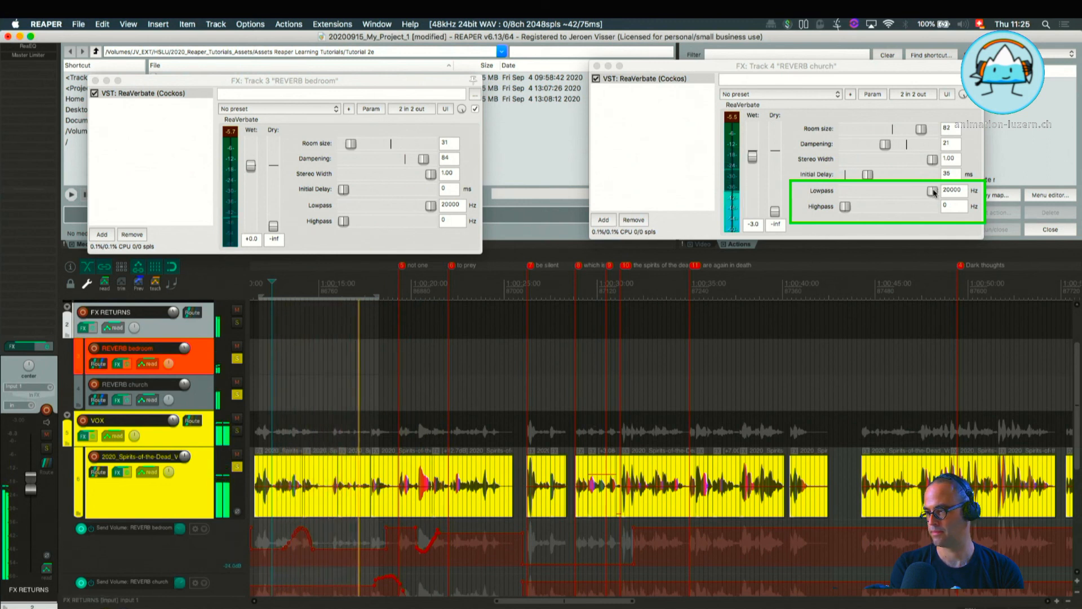
pyautogui.moveTo(932, 192); pyautogui.dragTo(841, 213)
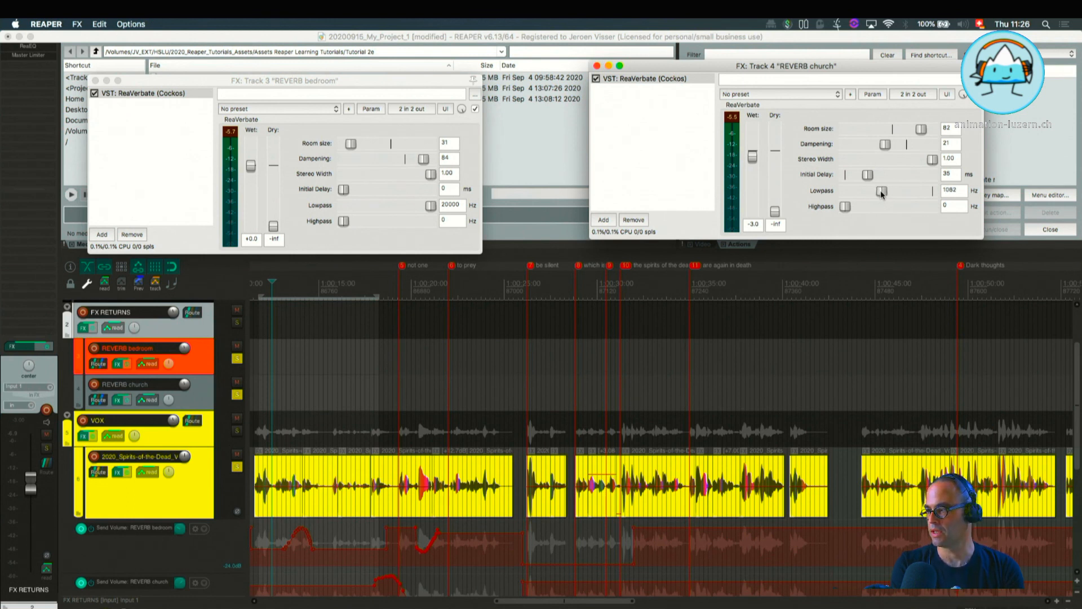
pyautogui.moveTo(873, 194); pyautogui.dragTo(877, 195)
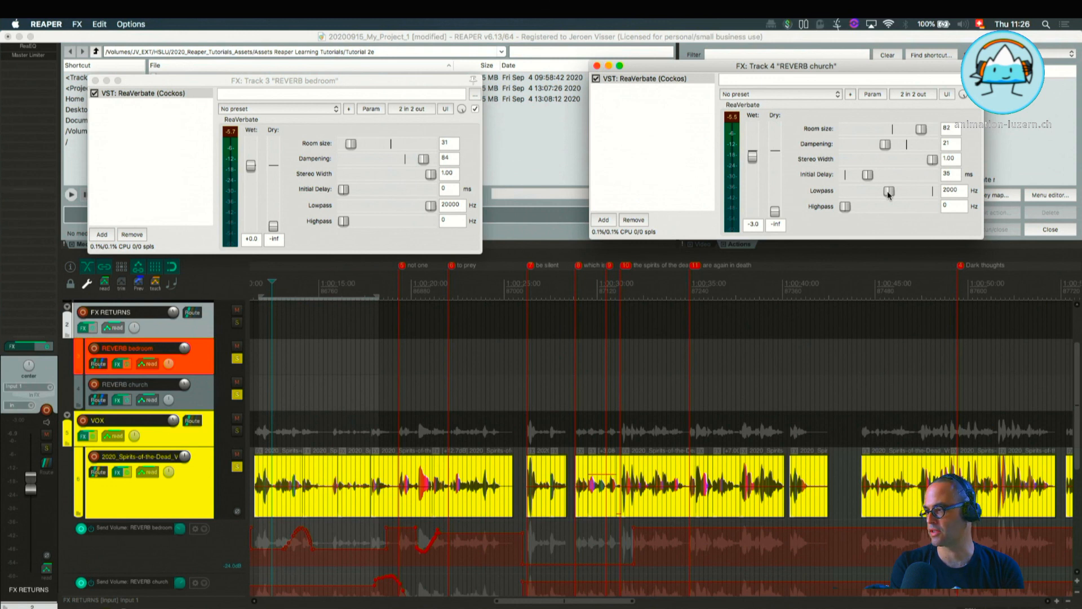